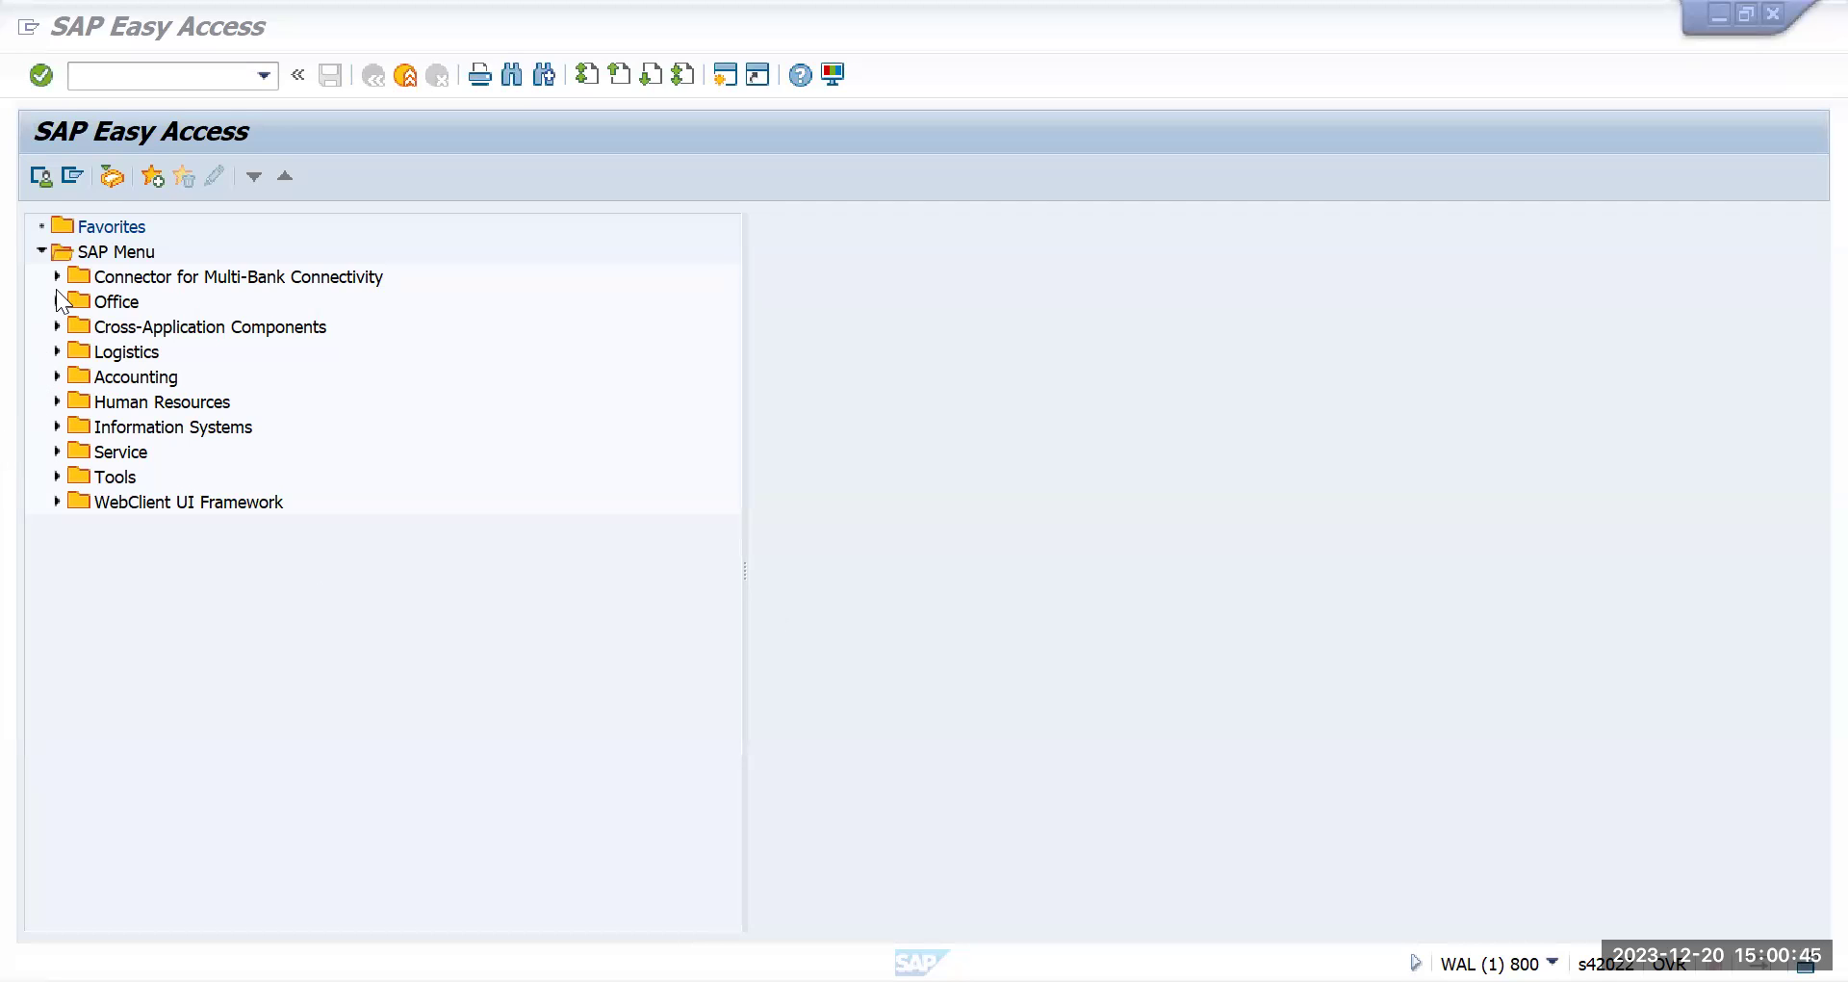
Launch transaction F.01 to reach the Financial Statements selection screen
{"action": "left_click", "coordinate": [138, 82]}
{"action": "type", "text": "f.01"}
{"action": "key", "text": "Return"}
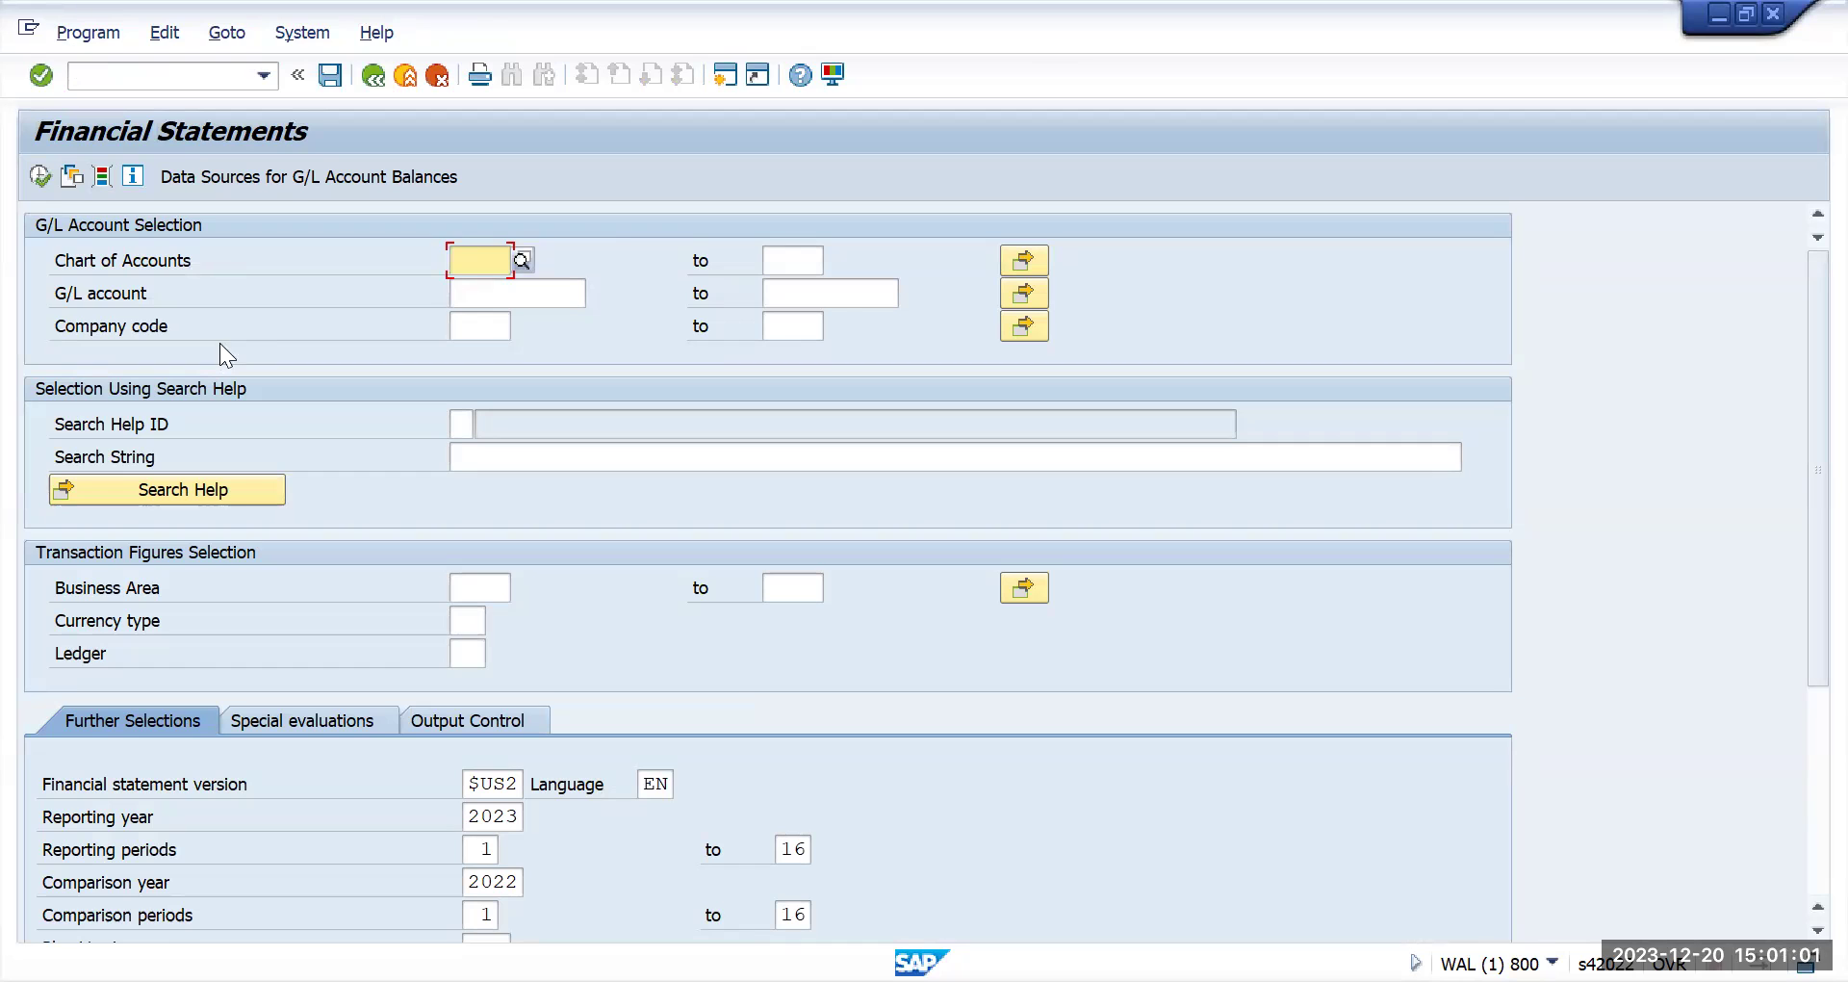
Enter chart of accounts TMOP and company code TMUS, and select statement version $US2
{"action": "type", "text": "tmop"}
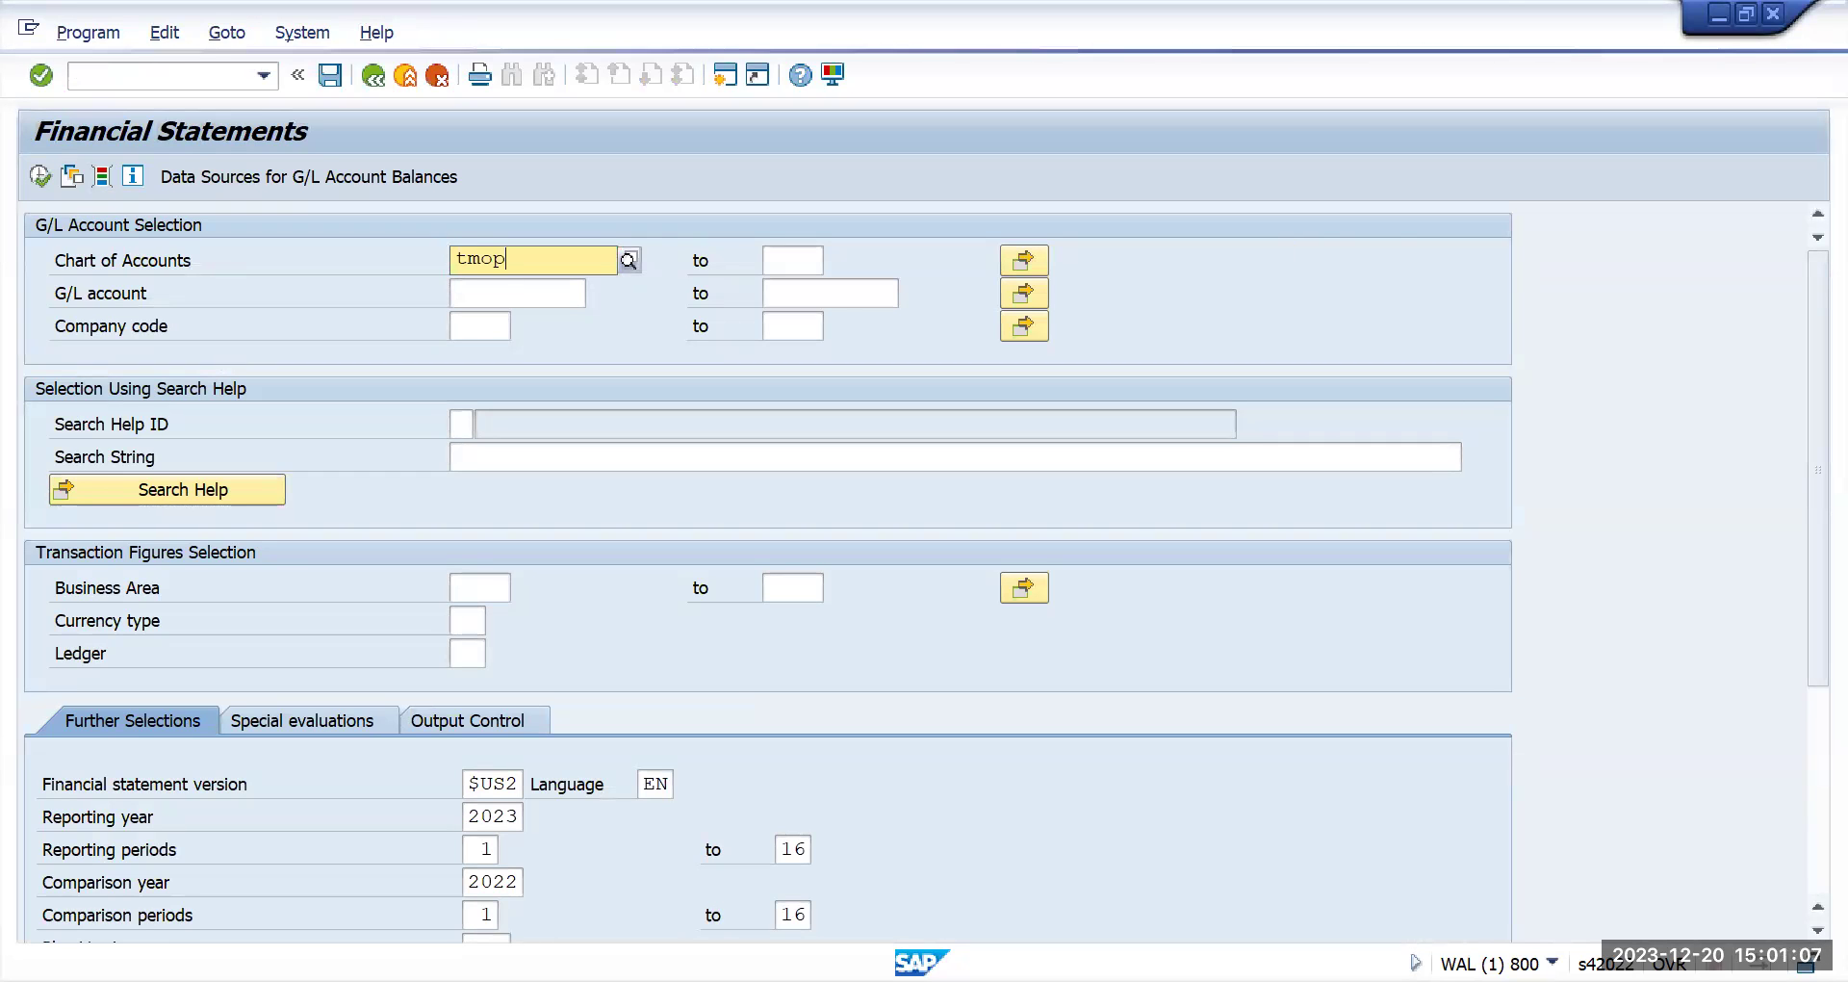
{"action": "left_click", "coordinate": [479, 325]}
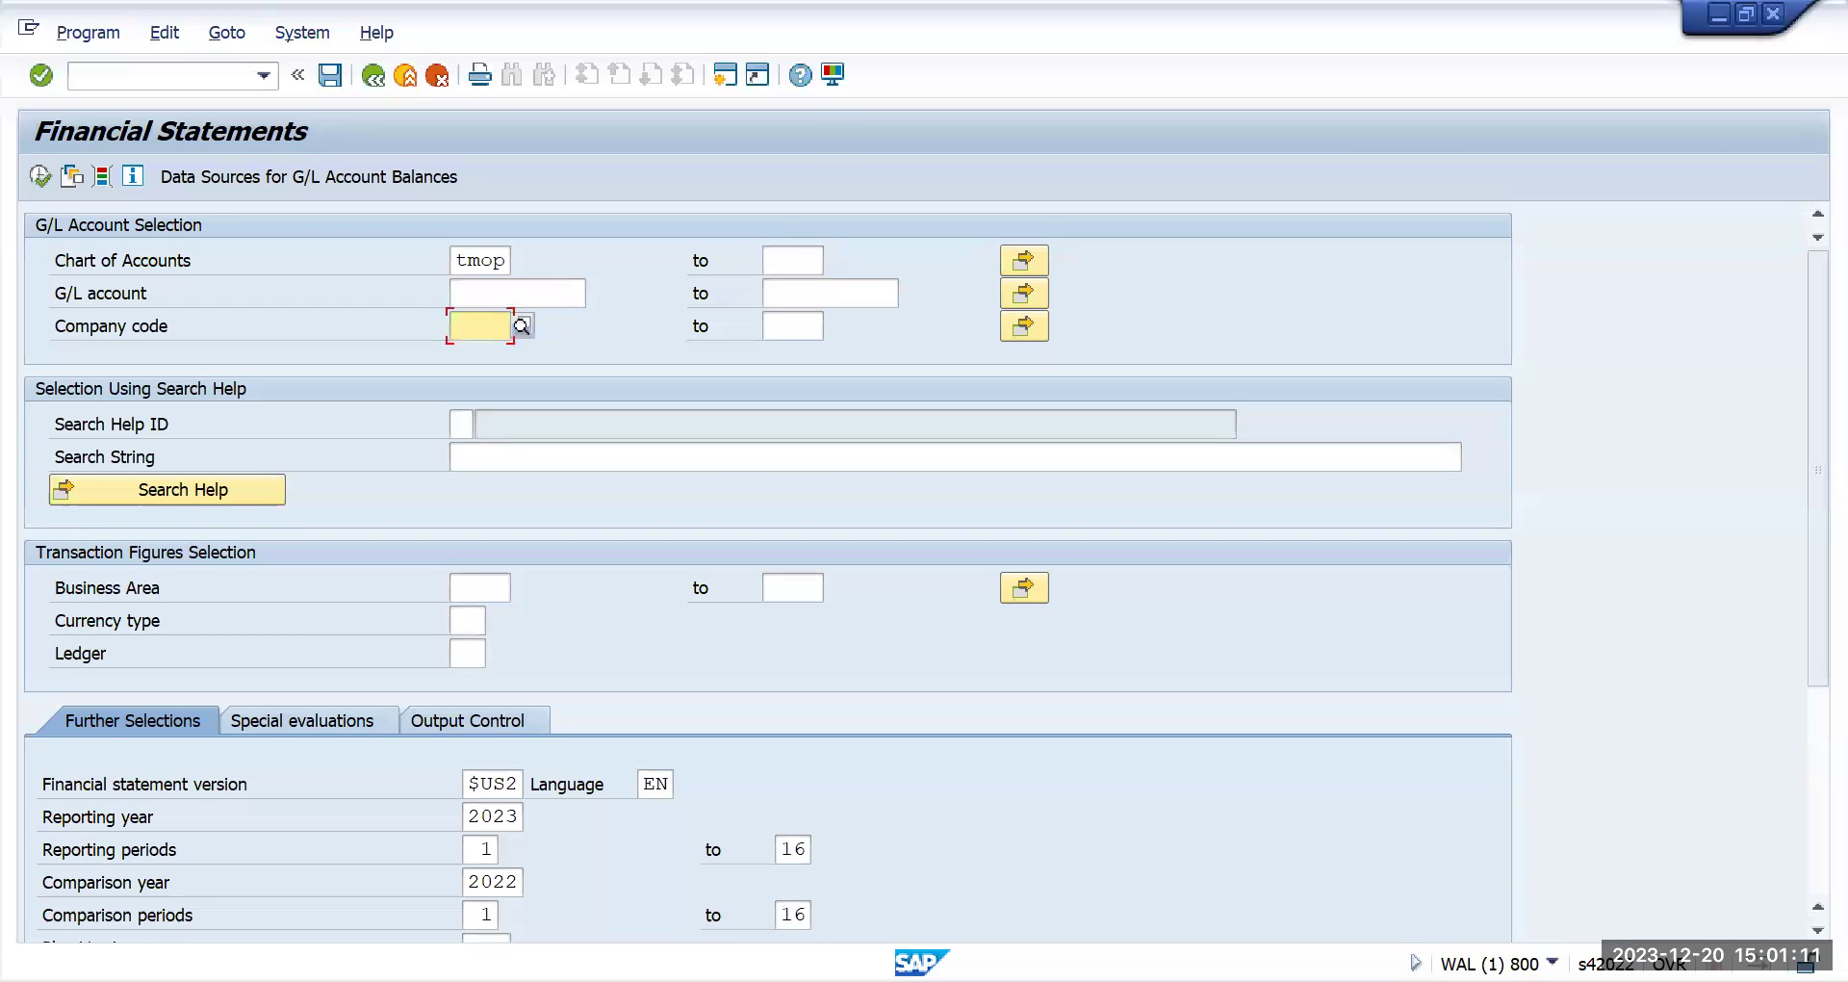
{"action": "type", "text": "tmus"}
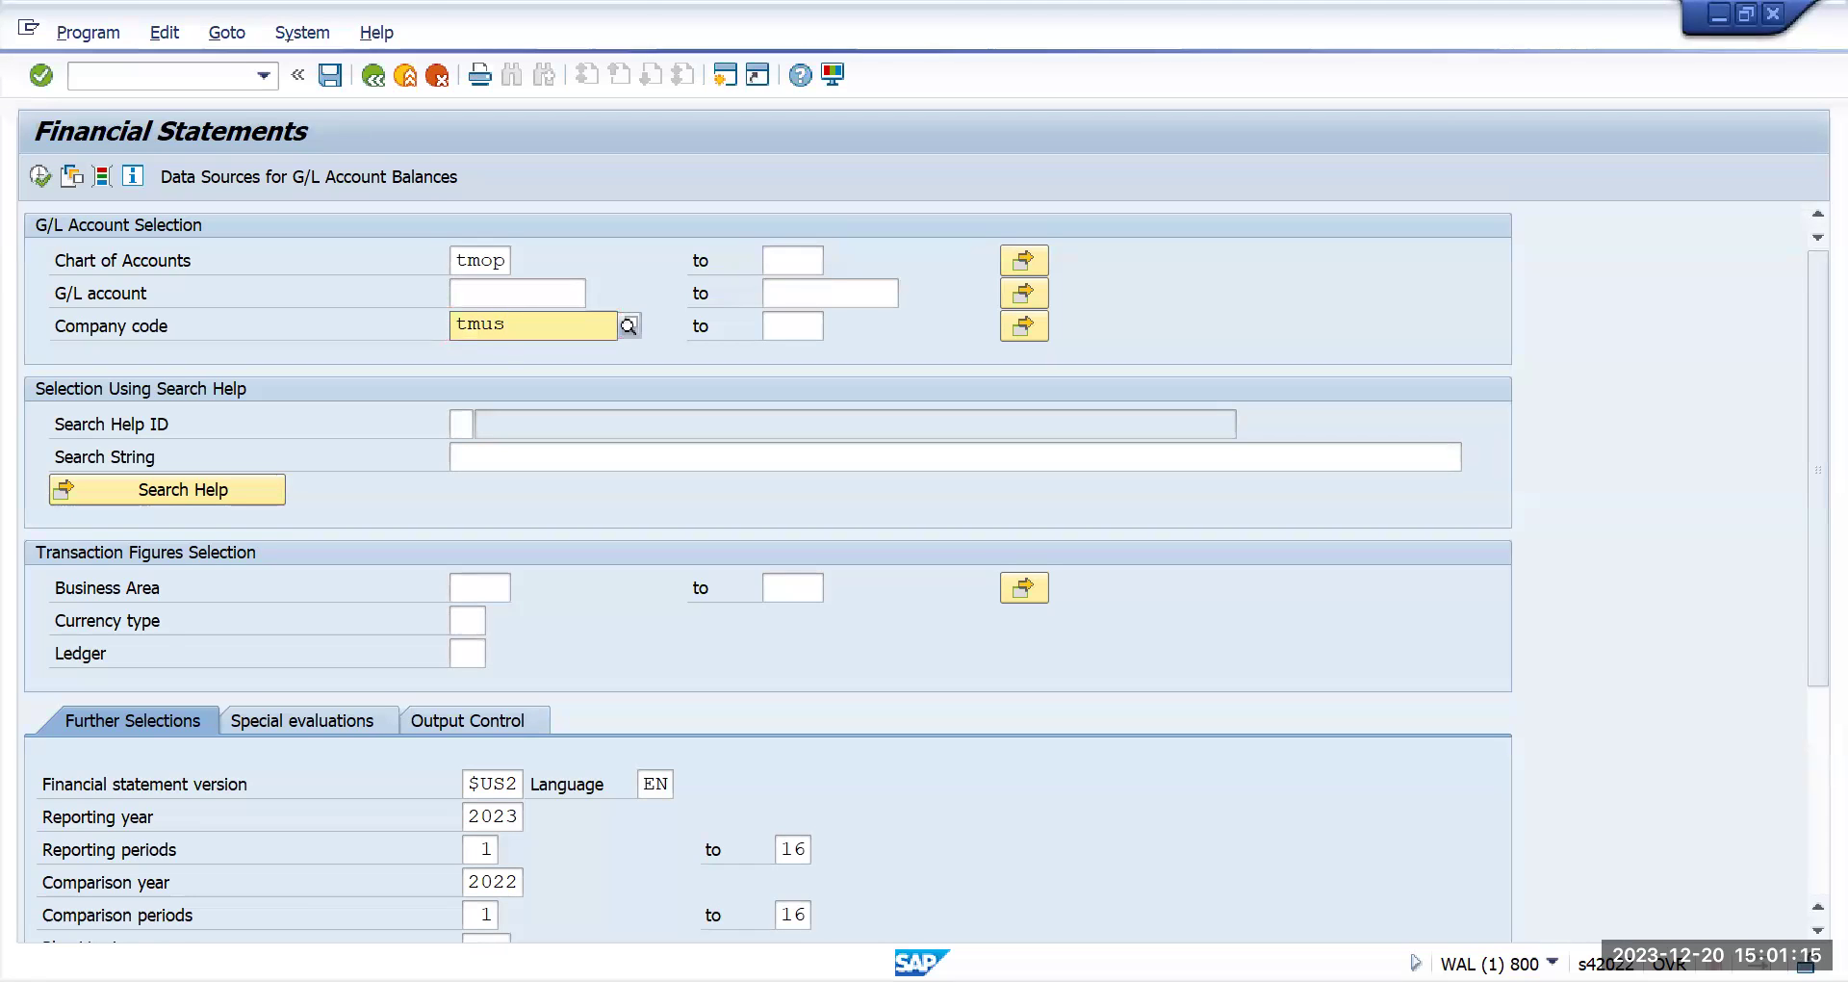
{"action": "left_click", "coordinate": [792, 325]}
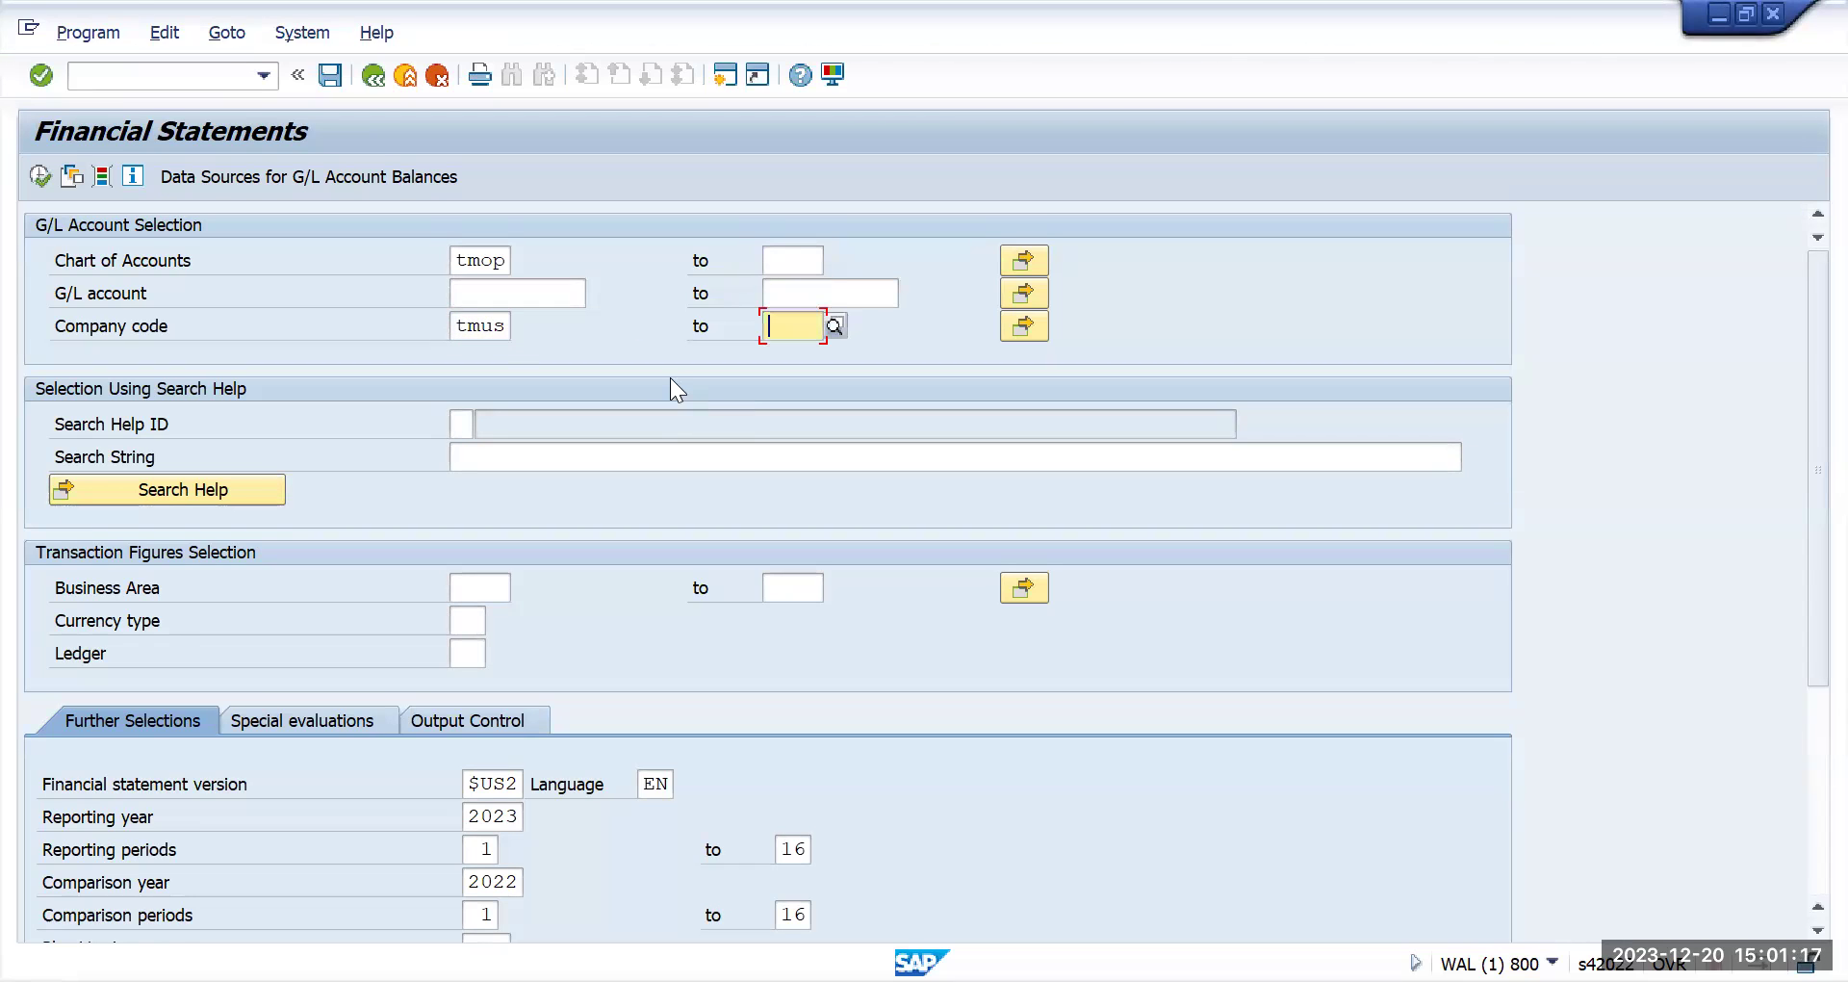
{"action": "left_click", "coordinate": [470, 784]}
{"action": "double_click", "coordinate": [530, 783]}
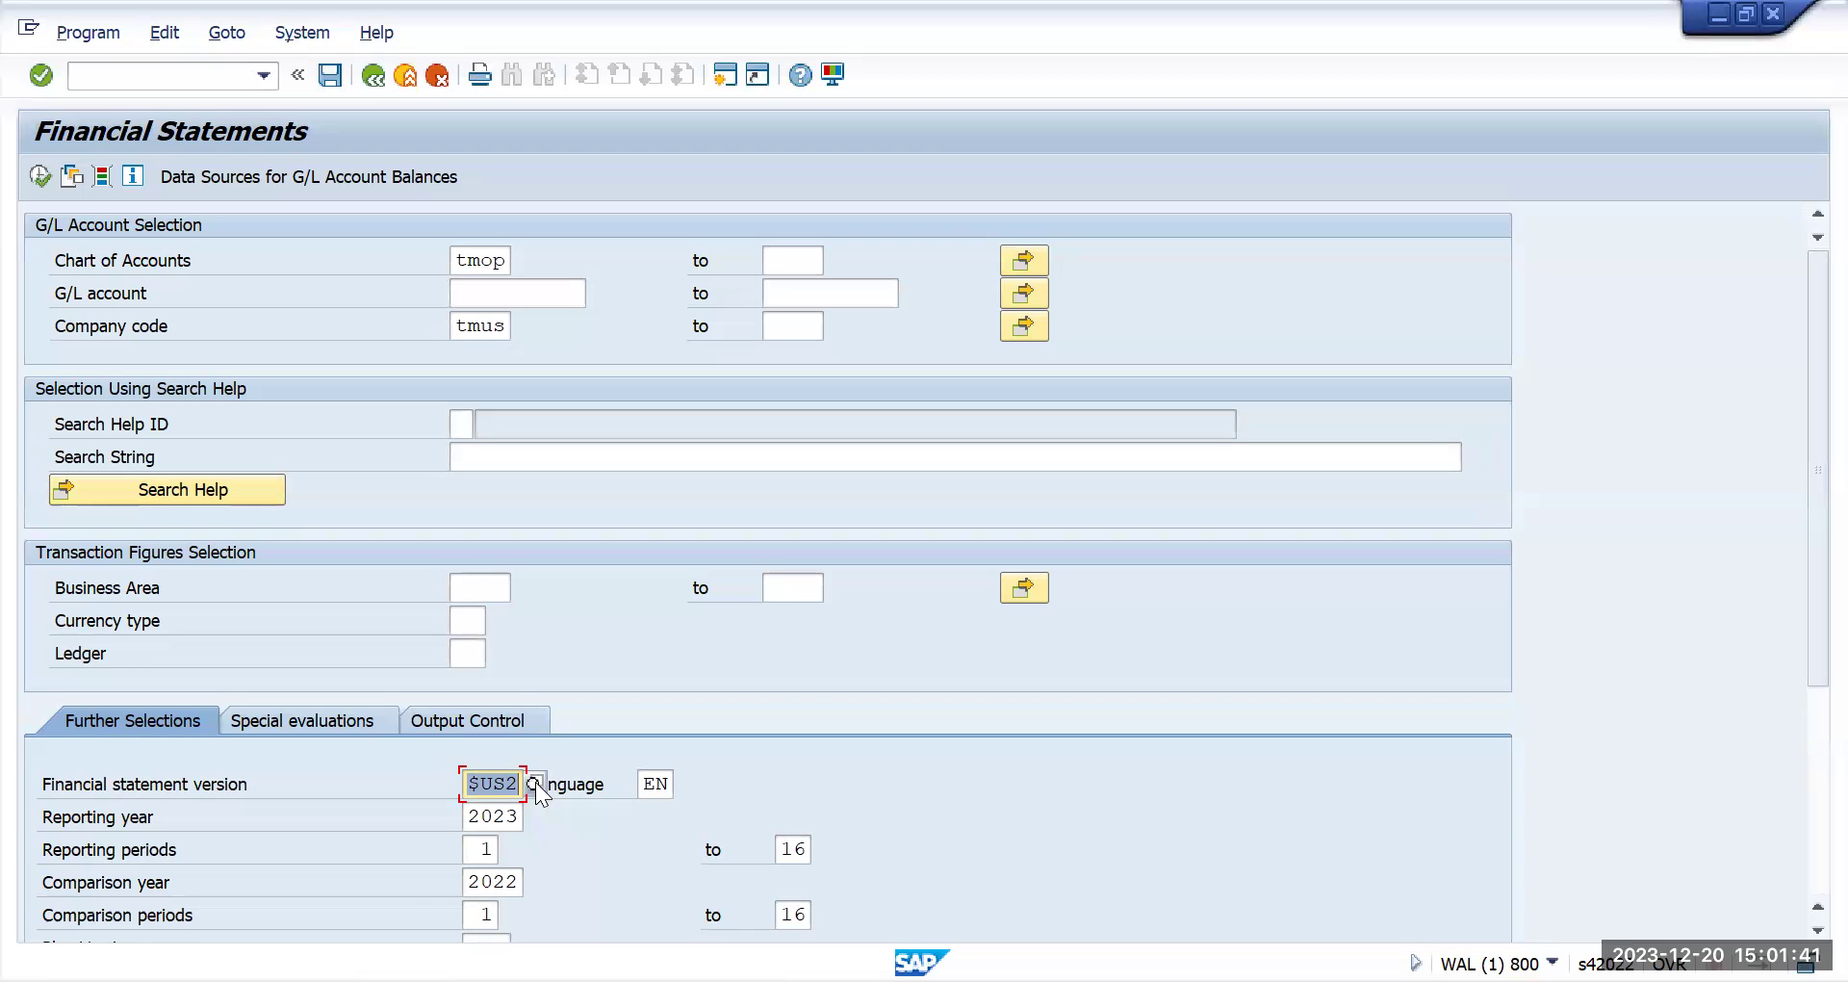
Check the reporting year 2023 and comparison year 2022 values
{"action": "left_click", "coordinate": [473, 817]}
{"action": "left_click_drag", "start_coordinate": [473, 817], "coordinate": [548, 818]}
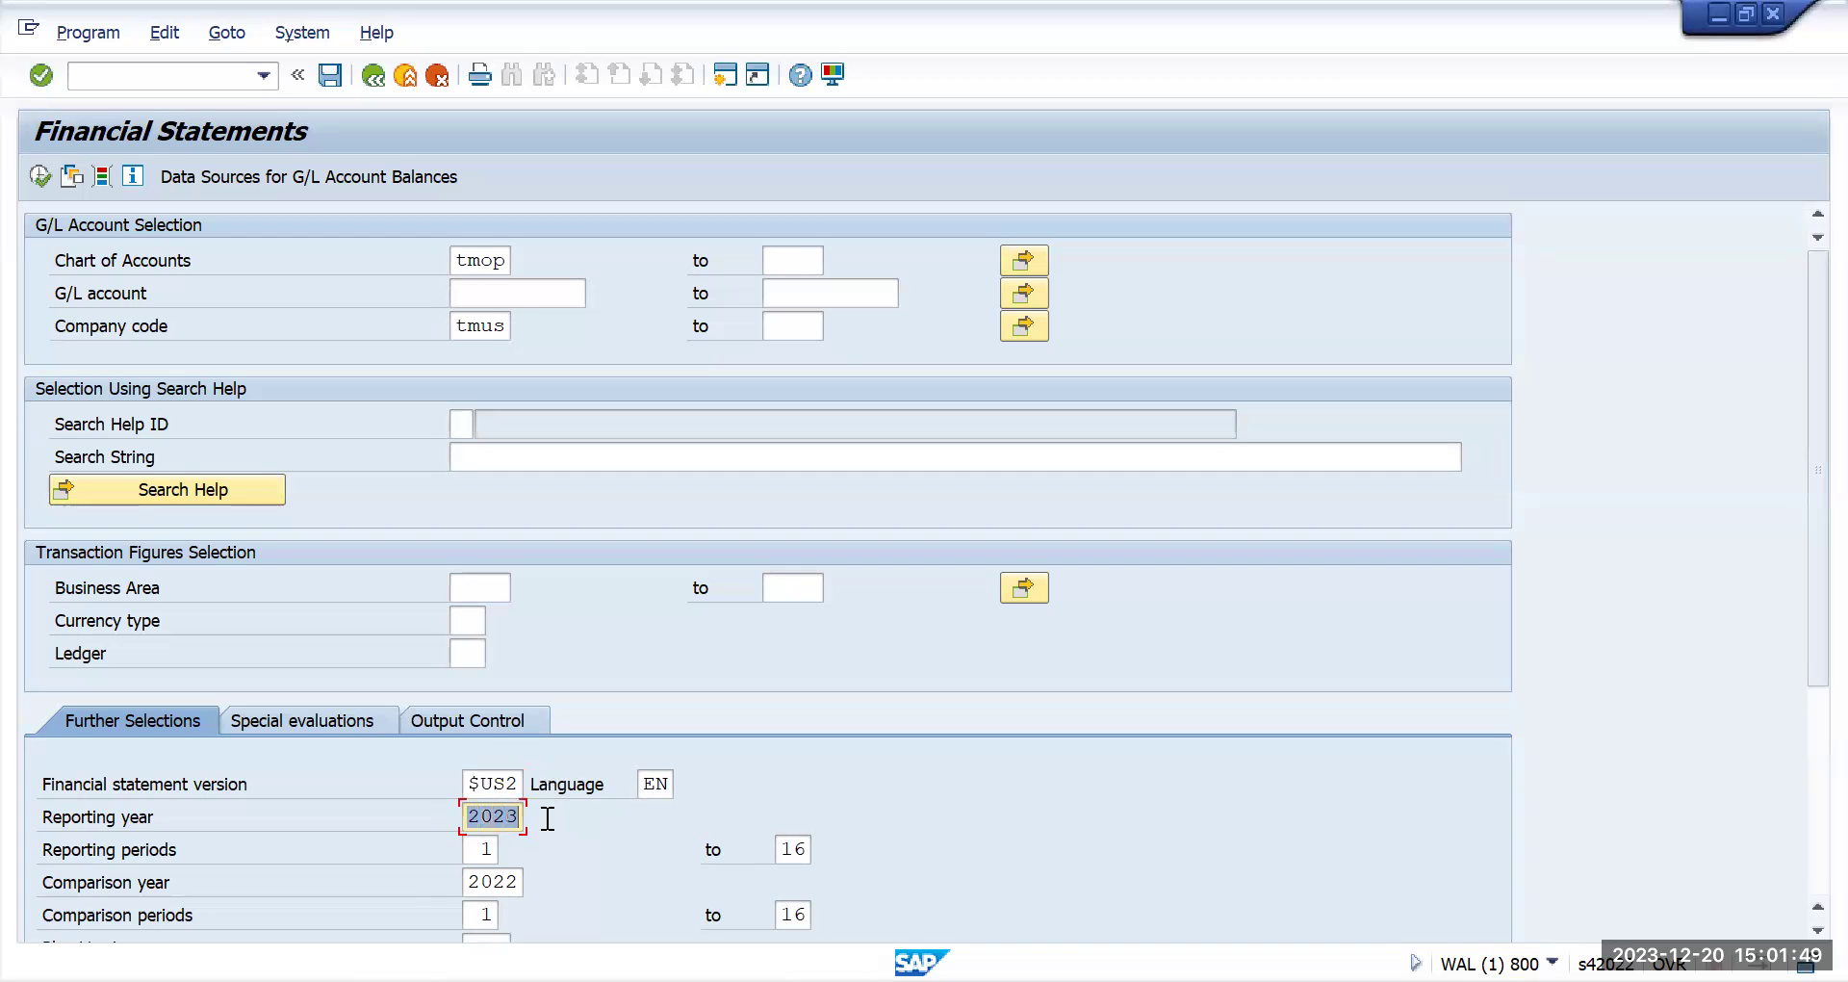
{"action": "left_click", "coordinate": [466, 882]}
{"action": "left_click_drag", "start_coordinate": [466, 882], "coordinate": [521, 882]}
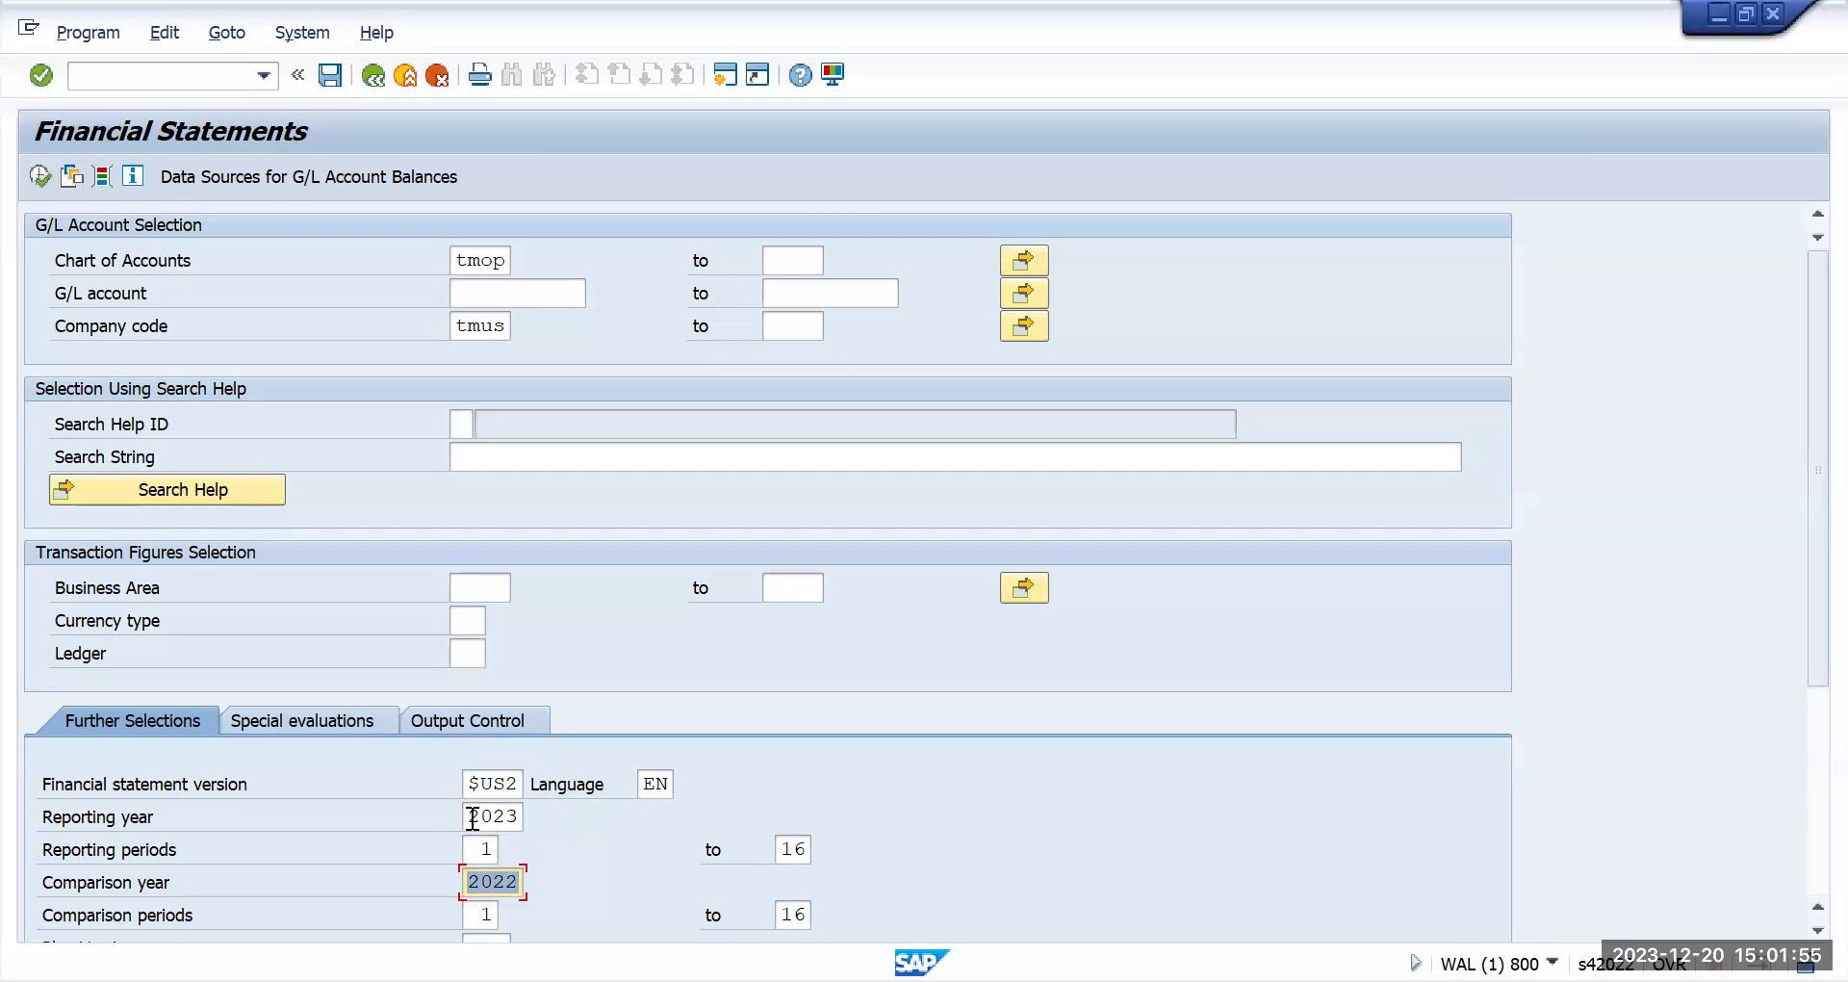
{"action": "left_click_drag", "start_coordinate": [471, 817], "coordinate": [518, 818]}
{"action": "left_click_drag", "start_coordinate": [471, 881], "coordinate": [525, 880]}
Enter ledger 0L and execute the Financial Statements report
{"action": "scroll", "coordinate": [628, 865], "scroll_direction": "down", "scroll_amount": 3}
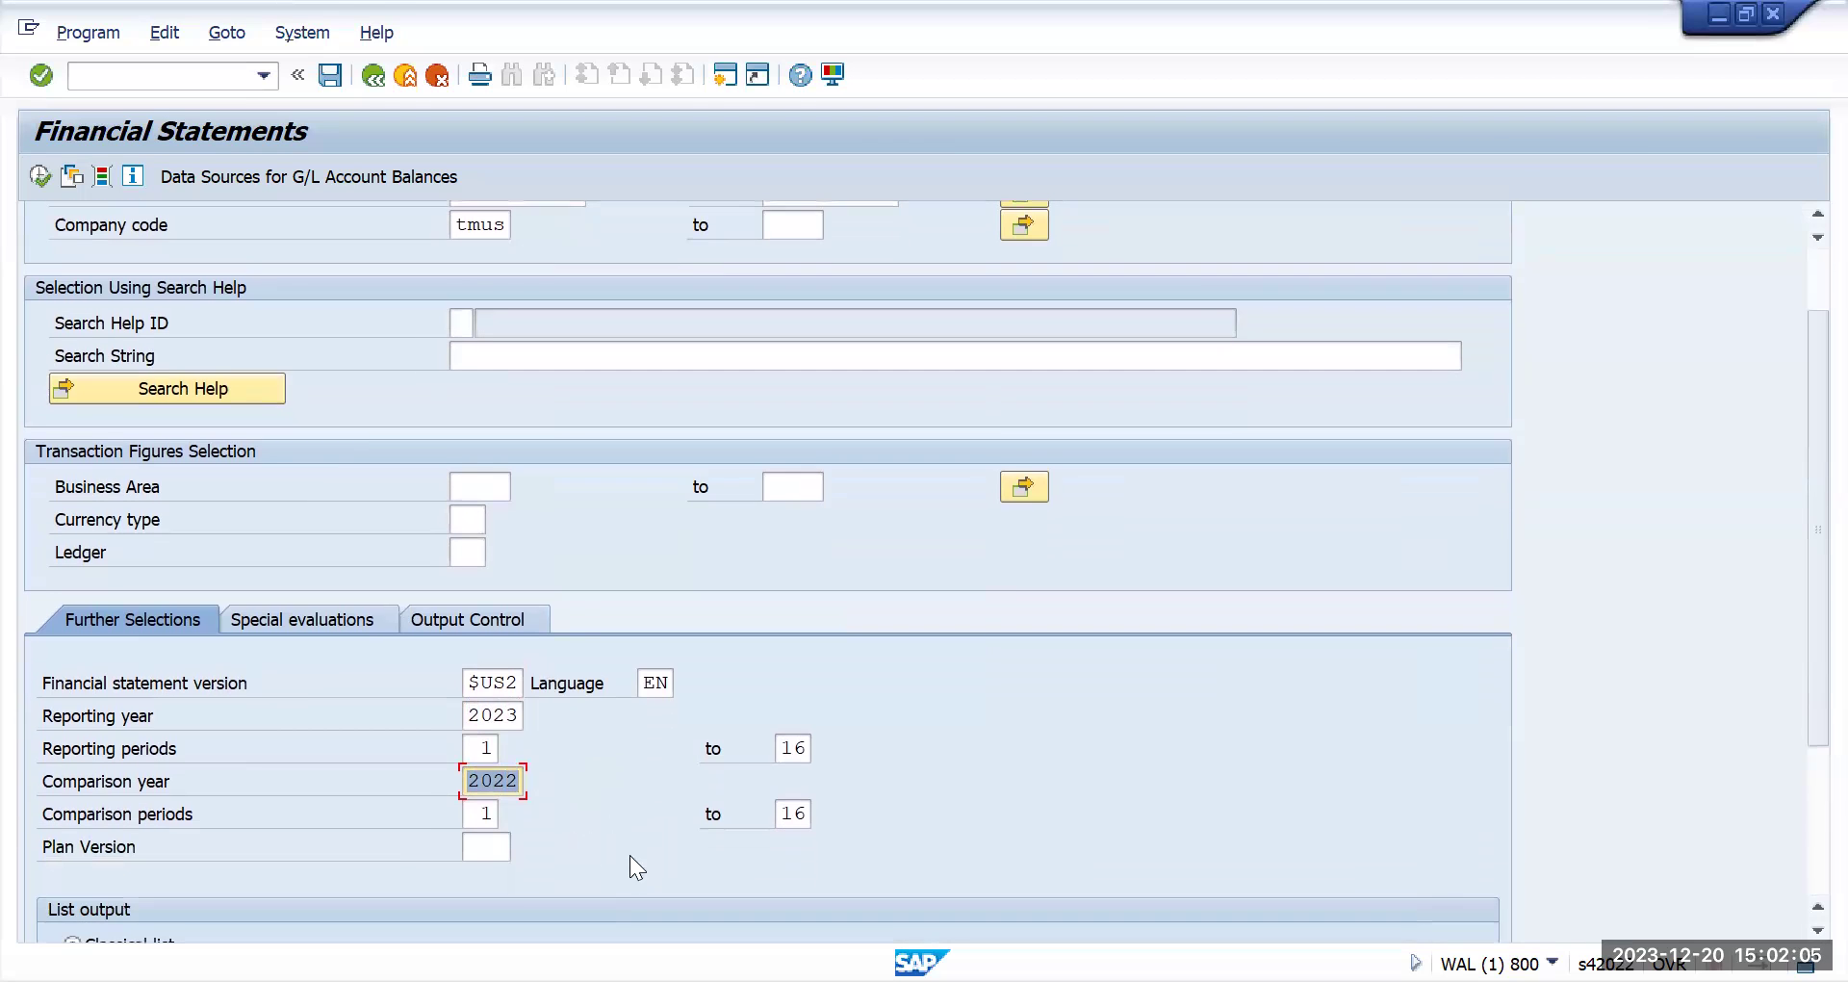
{"action": "left_click", "coordinate": [474, 552]}
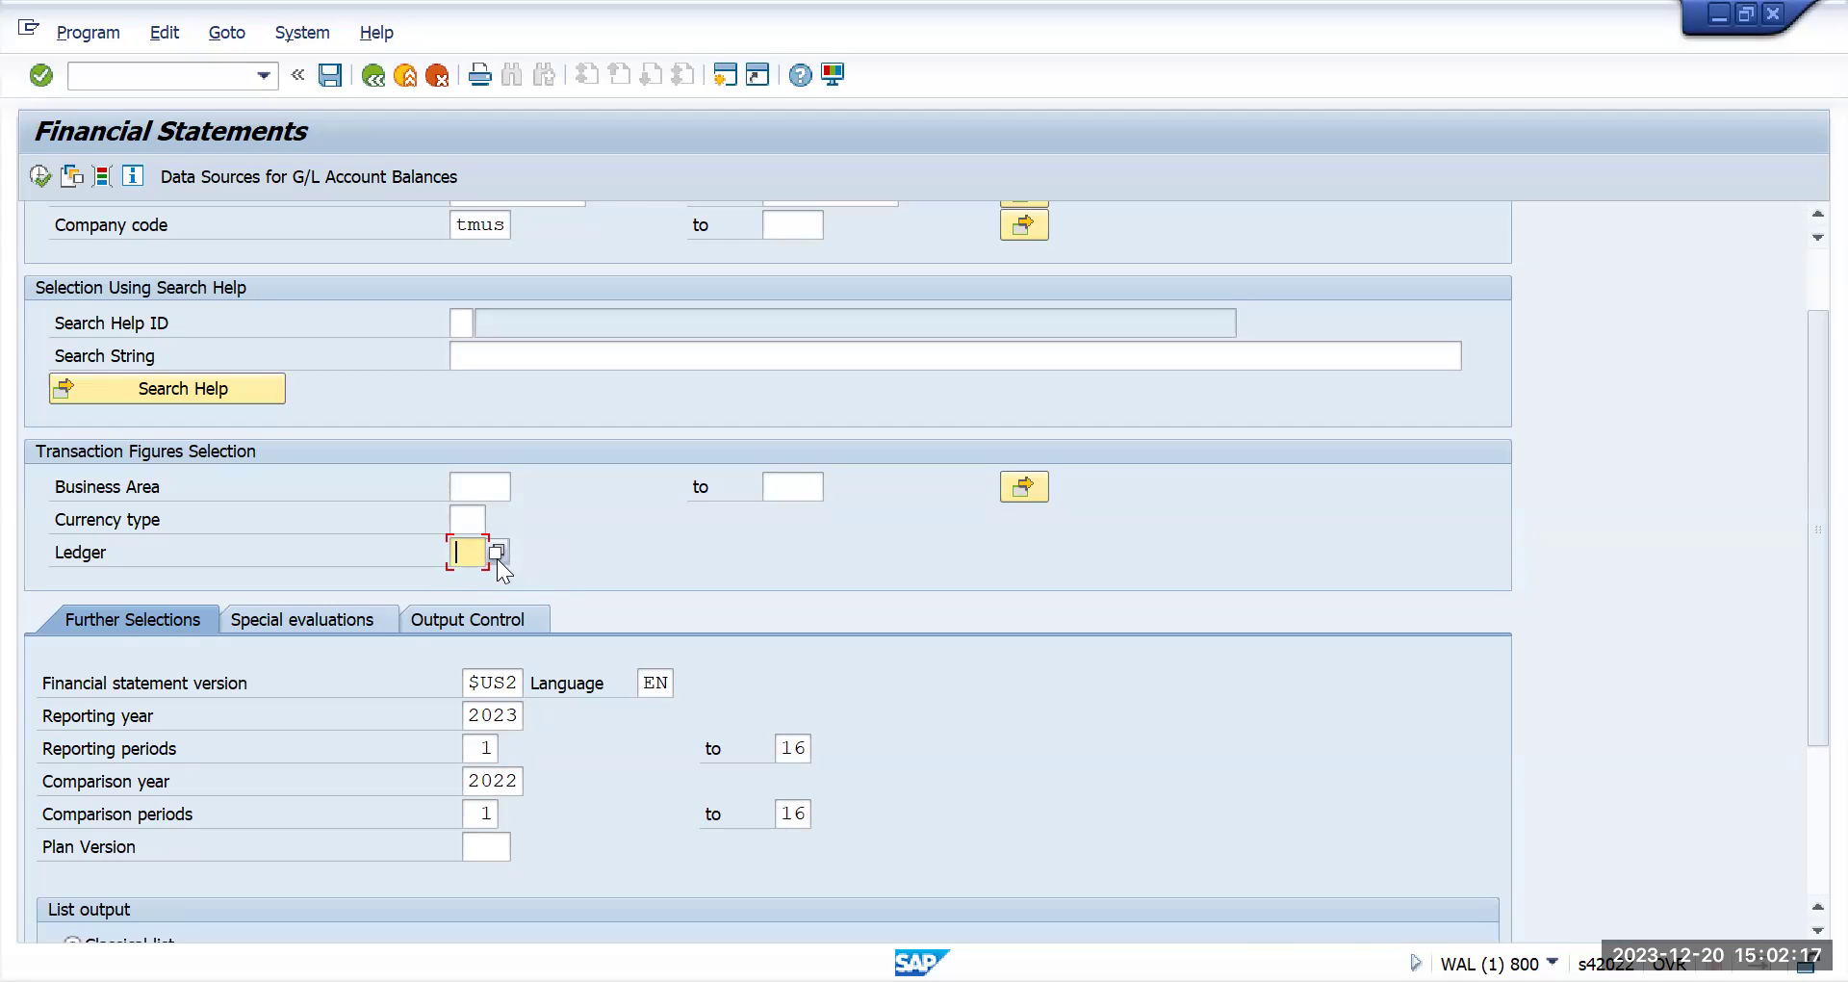
{"action": "type", "text": "01"}
{"action": "left_click", "coordinate": [38, 176]}
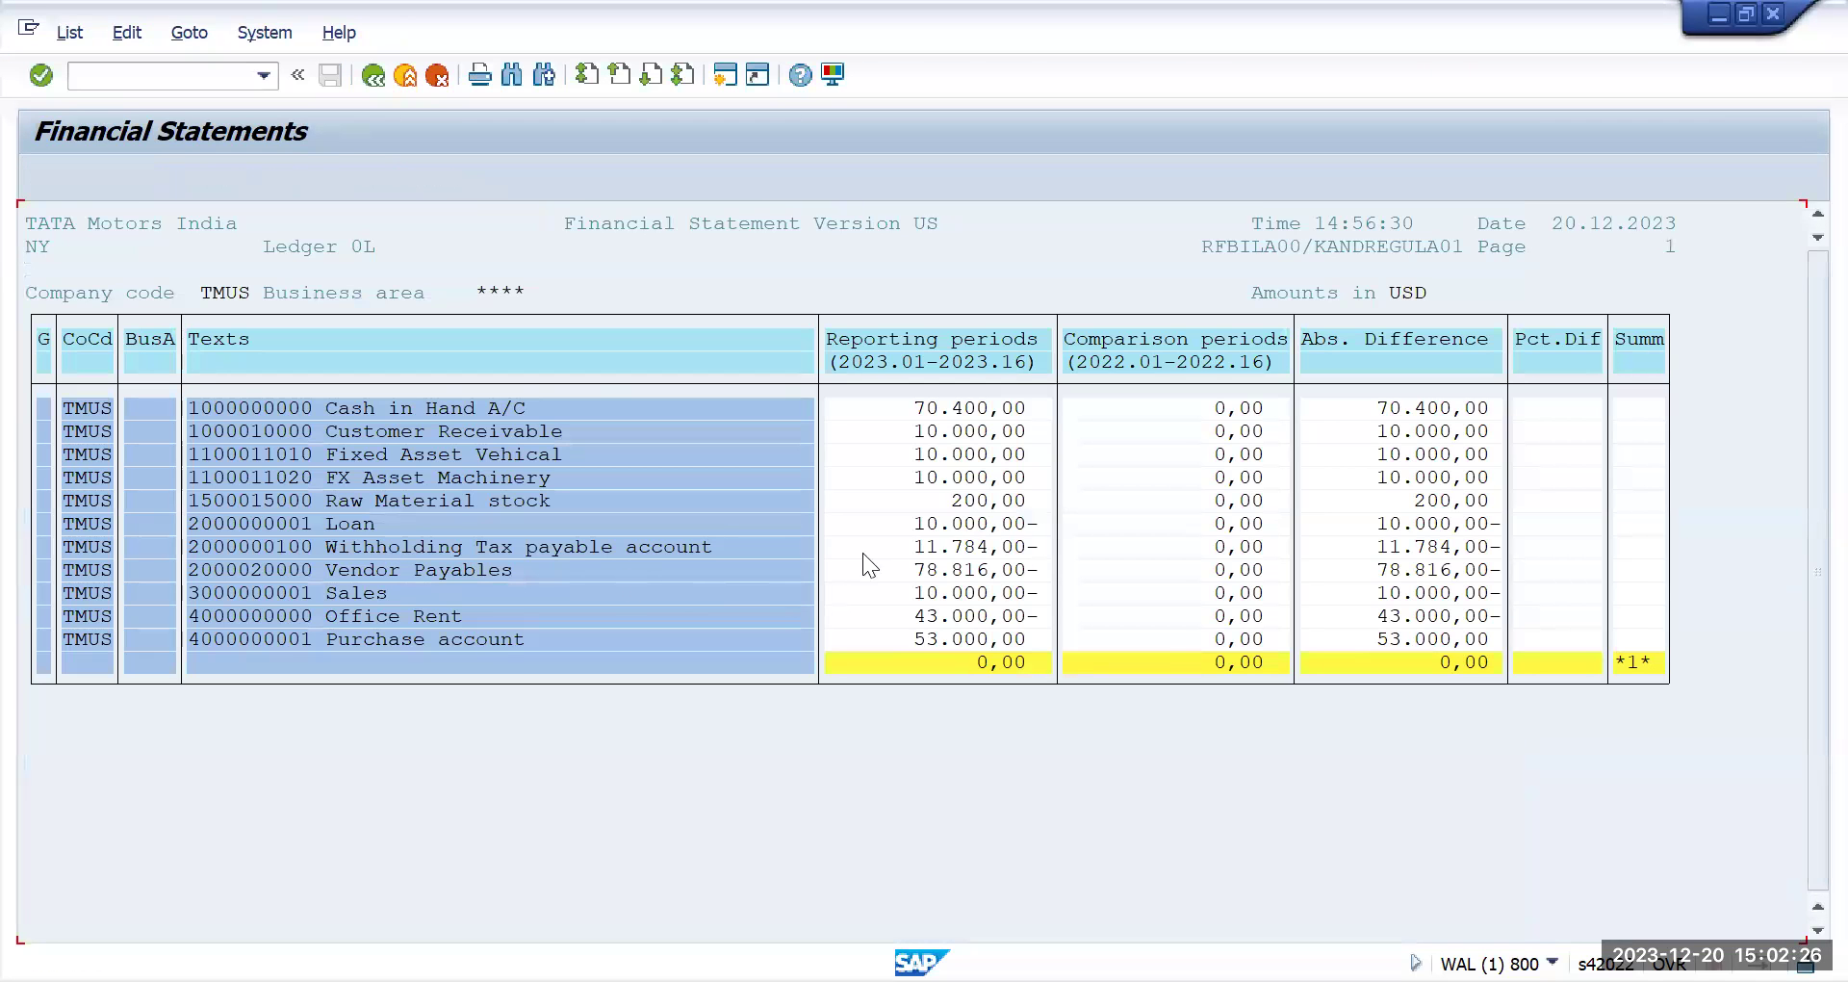
Compare the 70.400,00 Cash in Hand amount with its zero 2022 figure, then go back
{"action": "left_click", "coordinate": [957, 409]}
{"action": "left_click", "coordinate": [1215, 408]}
{"action": "left_click", "coordinate": [1221, 569]}
{"action": "left_click", "coordinate": [1444, 408]}
{"action": "left_click", "coordinate": [958, 408]}
{"action": "left_click", "coordinate": [1182, 412]}
{"action": "left_click", "coordinate": [994, 410]}
{"action": "left_click", "coordinate": [1198, 413]}
{"action": "left_click", "coordinate": [373, 76]}
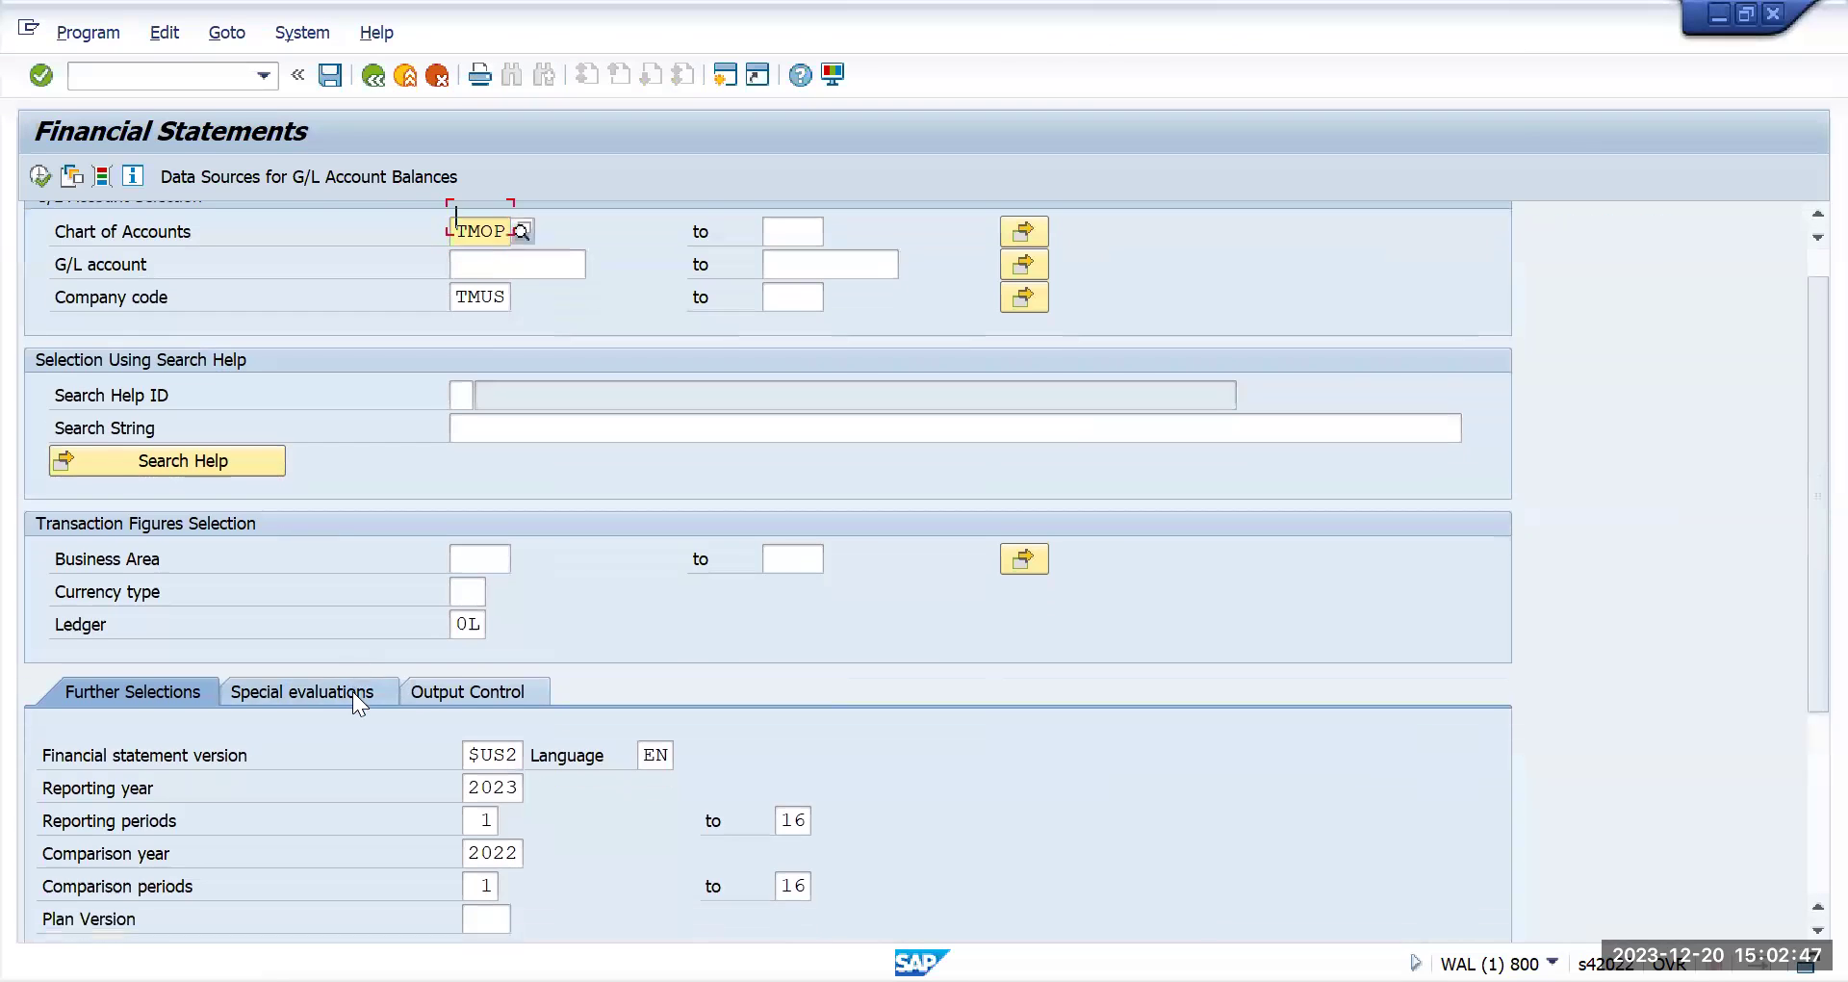
Keep Classical list output, enable Accounts with zero balance under Special evaluations, and rerun
{"action": "scroll", "coordinate": [353, 691], "scroll_direction": "down", "scroll_amount": 3}
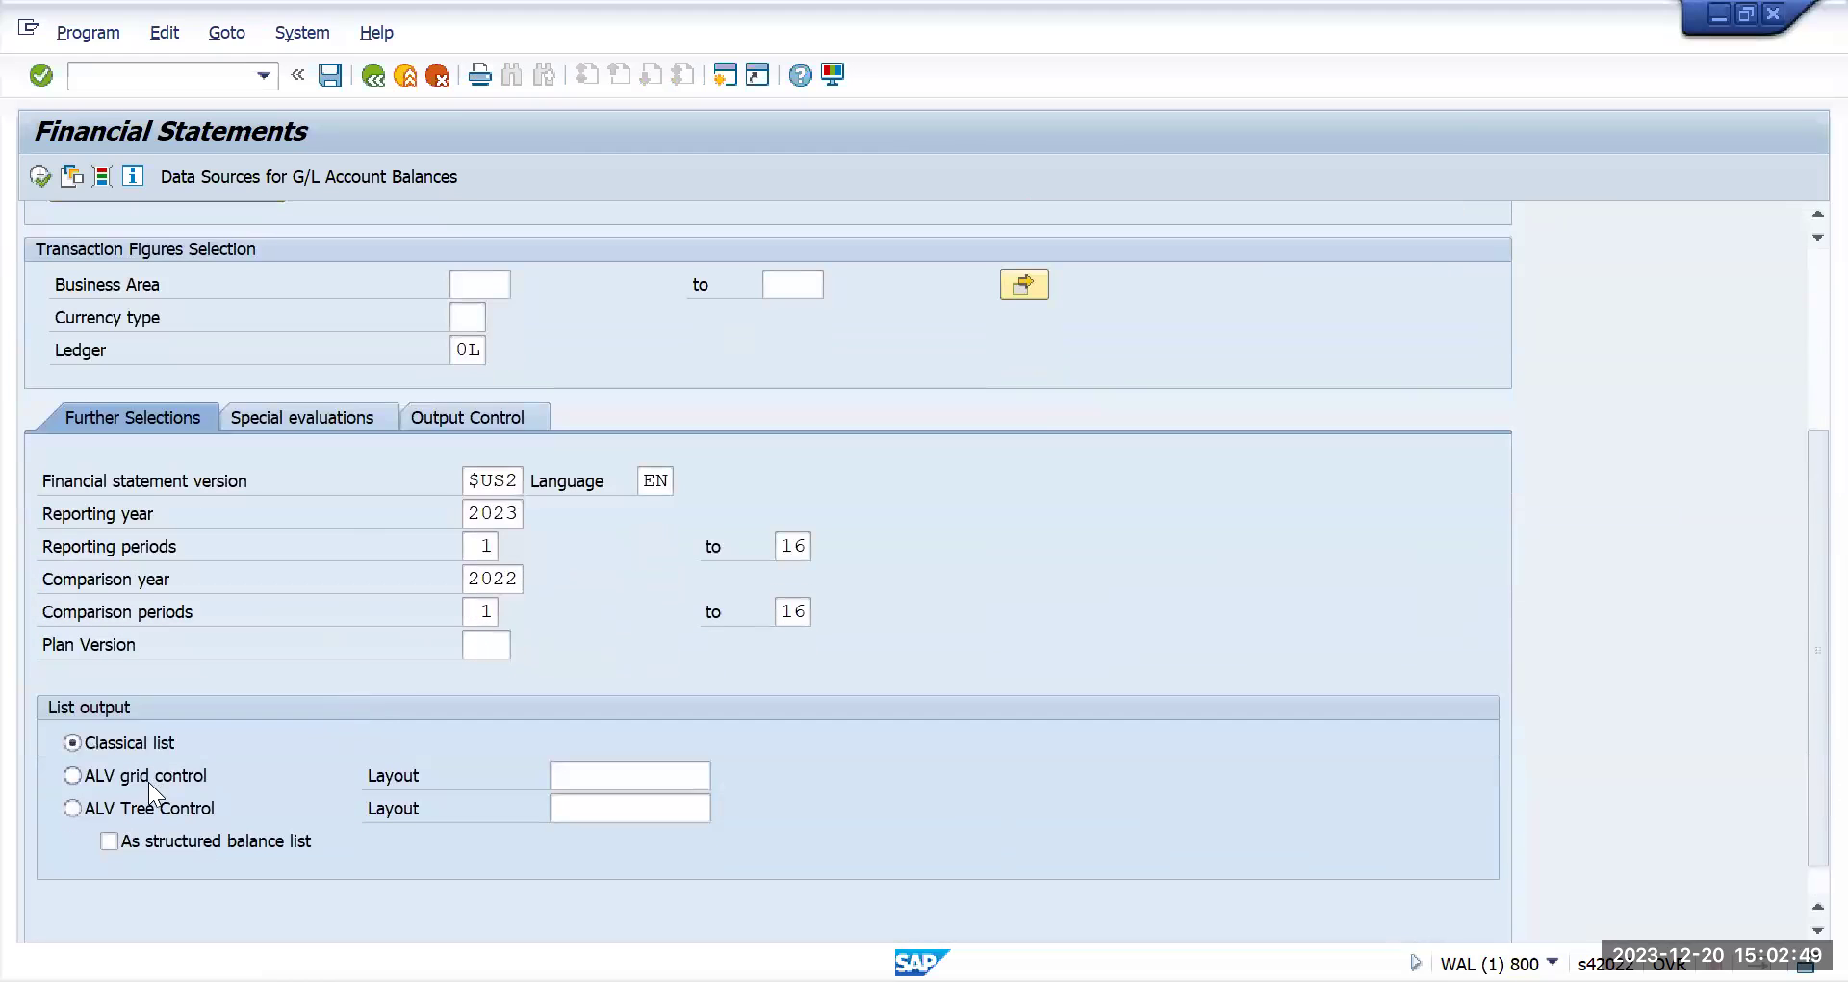
{"action": "left_click", "coordinate": [165, 814]}
{"action": "left_click", "coordinate": [154, 806]}
{"action": "scroll", "coordinate": [587, 722], "scroll_direction": "up", "scroll_amount": 2}
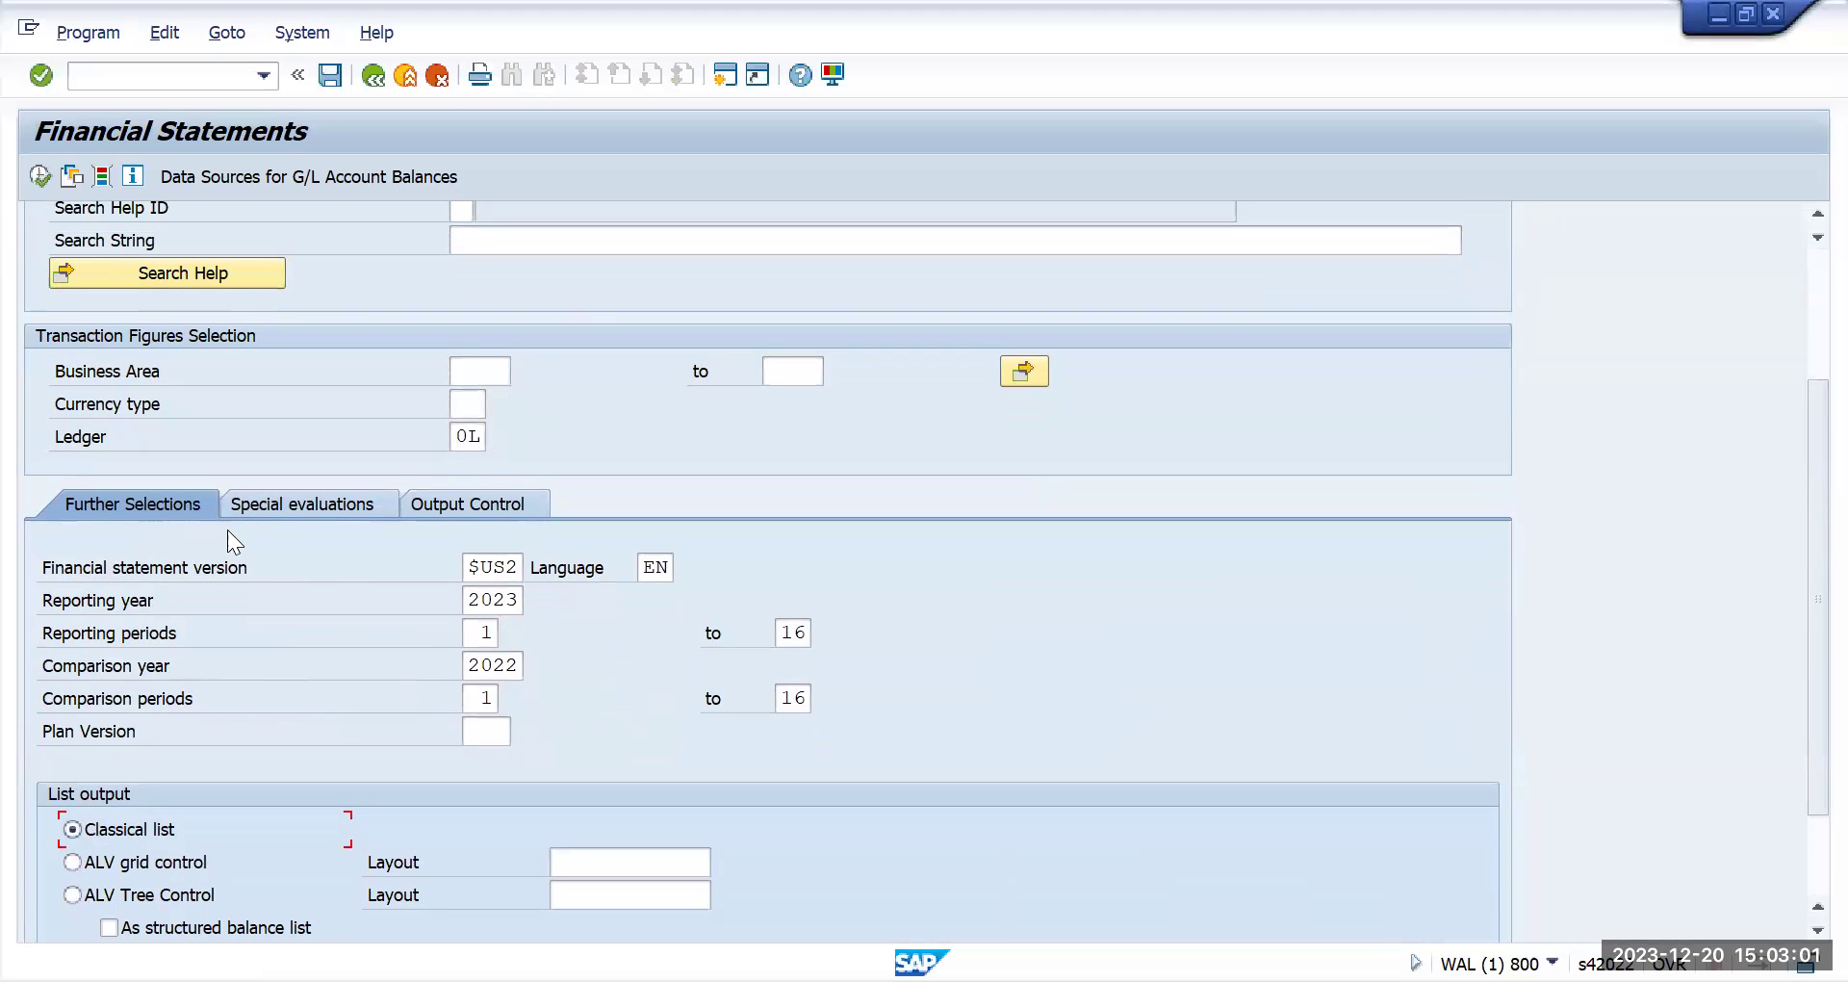
{"action": "left_click", "coordinate": [283, 502]}
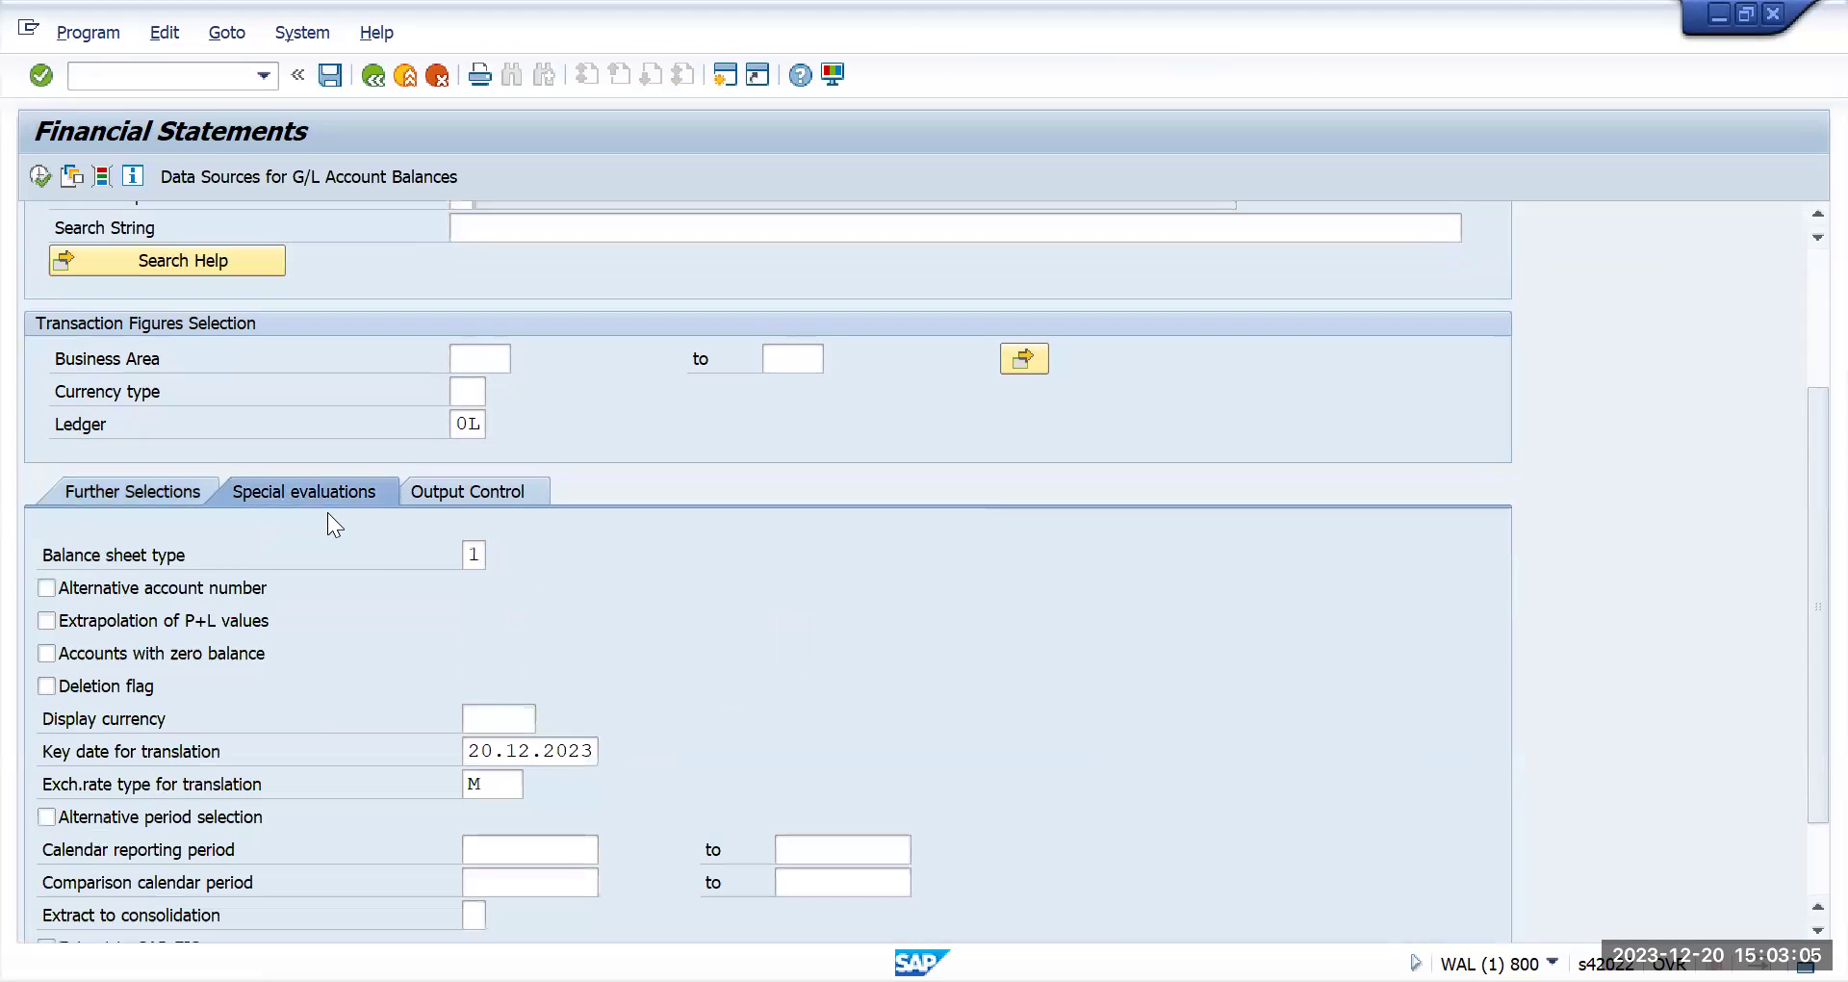
{"action": "left_click", "coordinate": [110, 653]}
{"action": "left_click", "coordinate": [41, 177]}
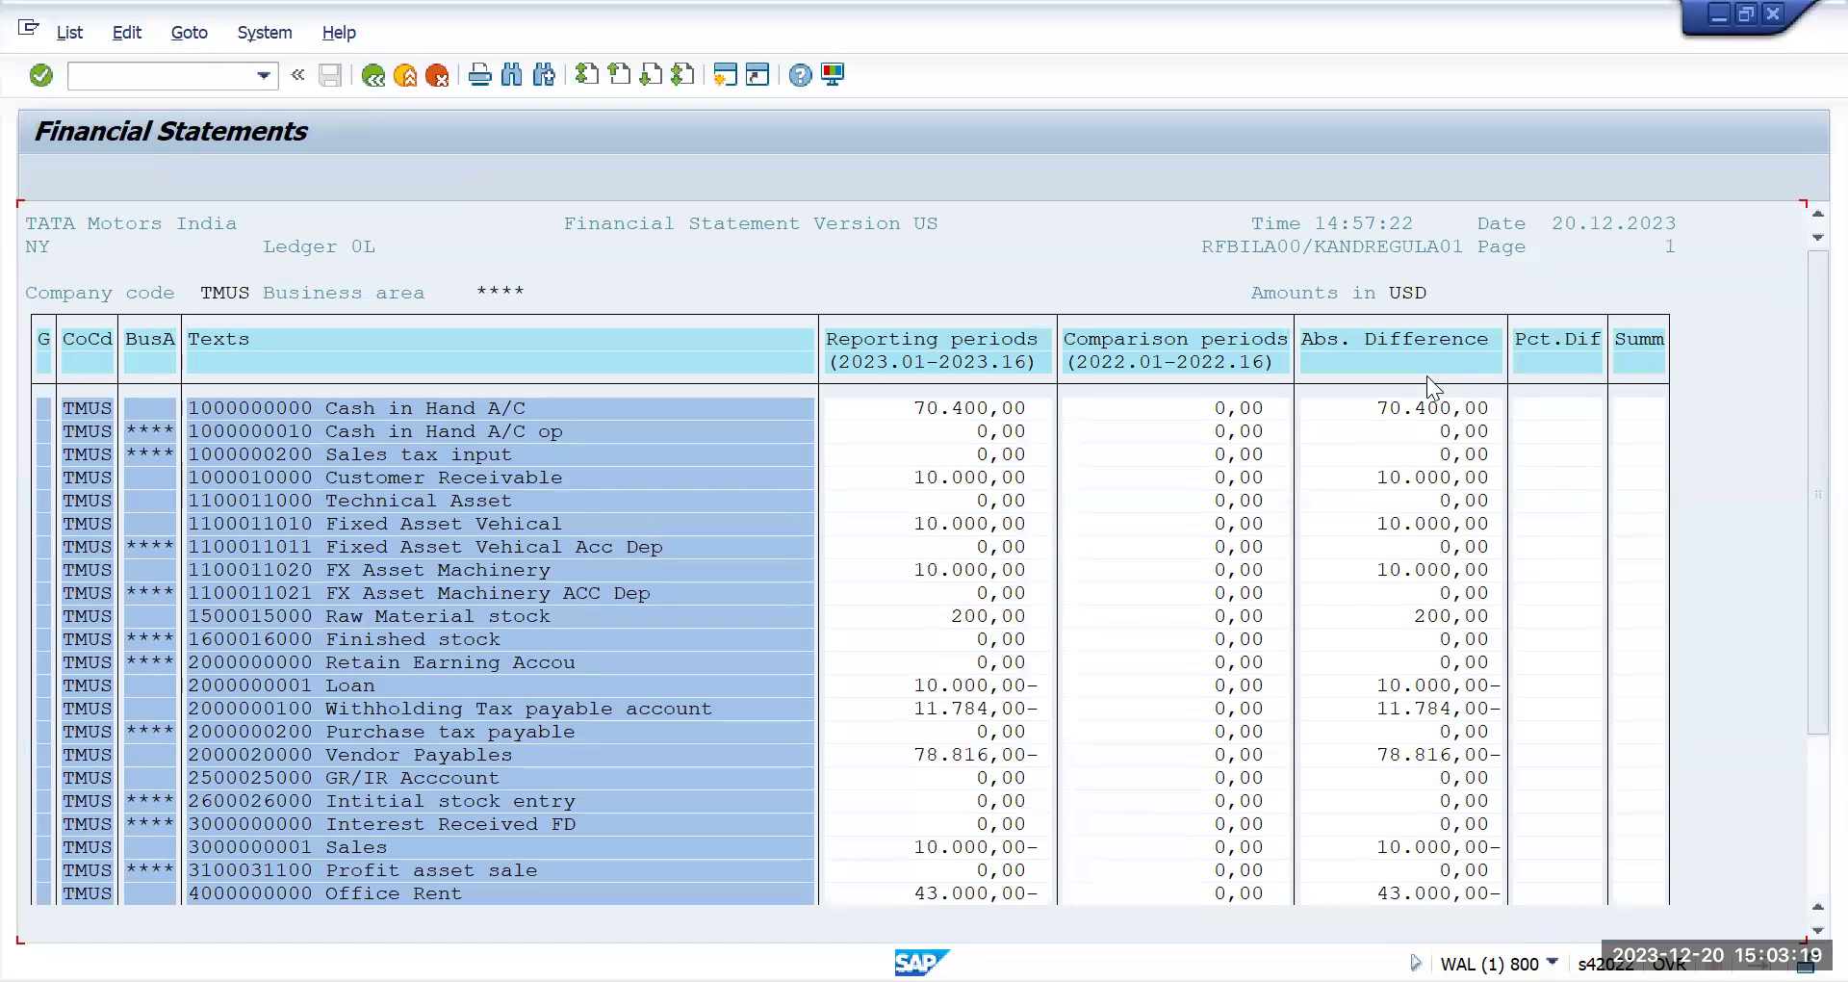
Review the Cash in Hand A/C op and Sales tax input lines, then go back
{"action": "key", "text": "Tab"}
{"action": "left_click", "coordinate": [970, 433]}
{"action": "left_click", "coordinate": [972, 454]}
{"action": "left_click", "coordinate": [373, 75]}
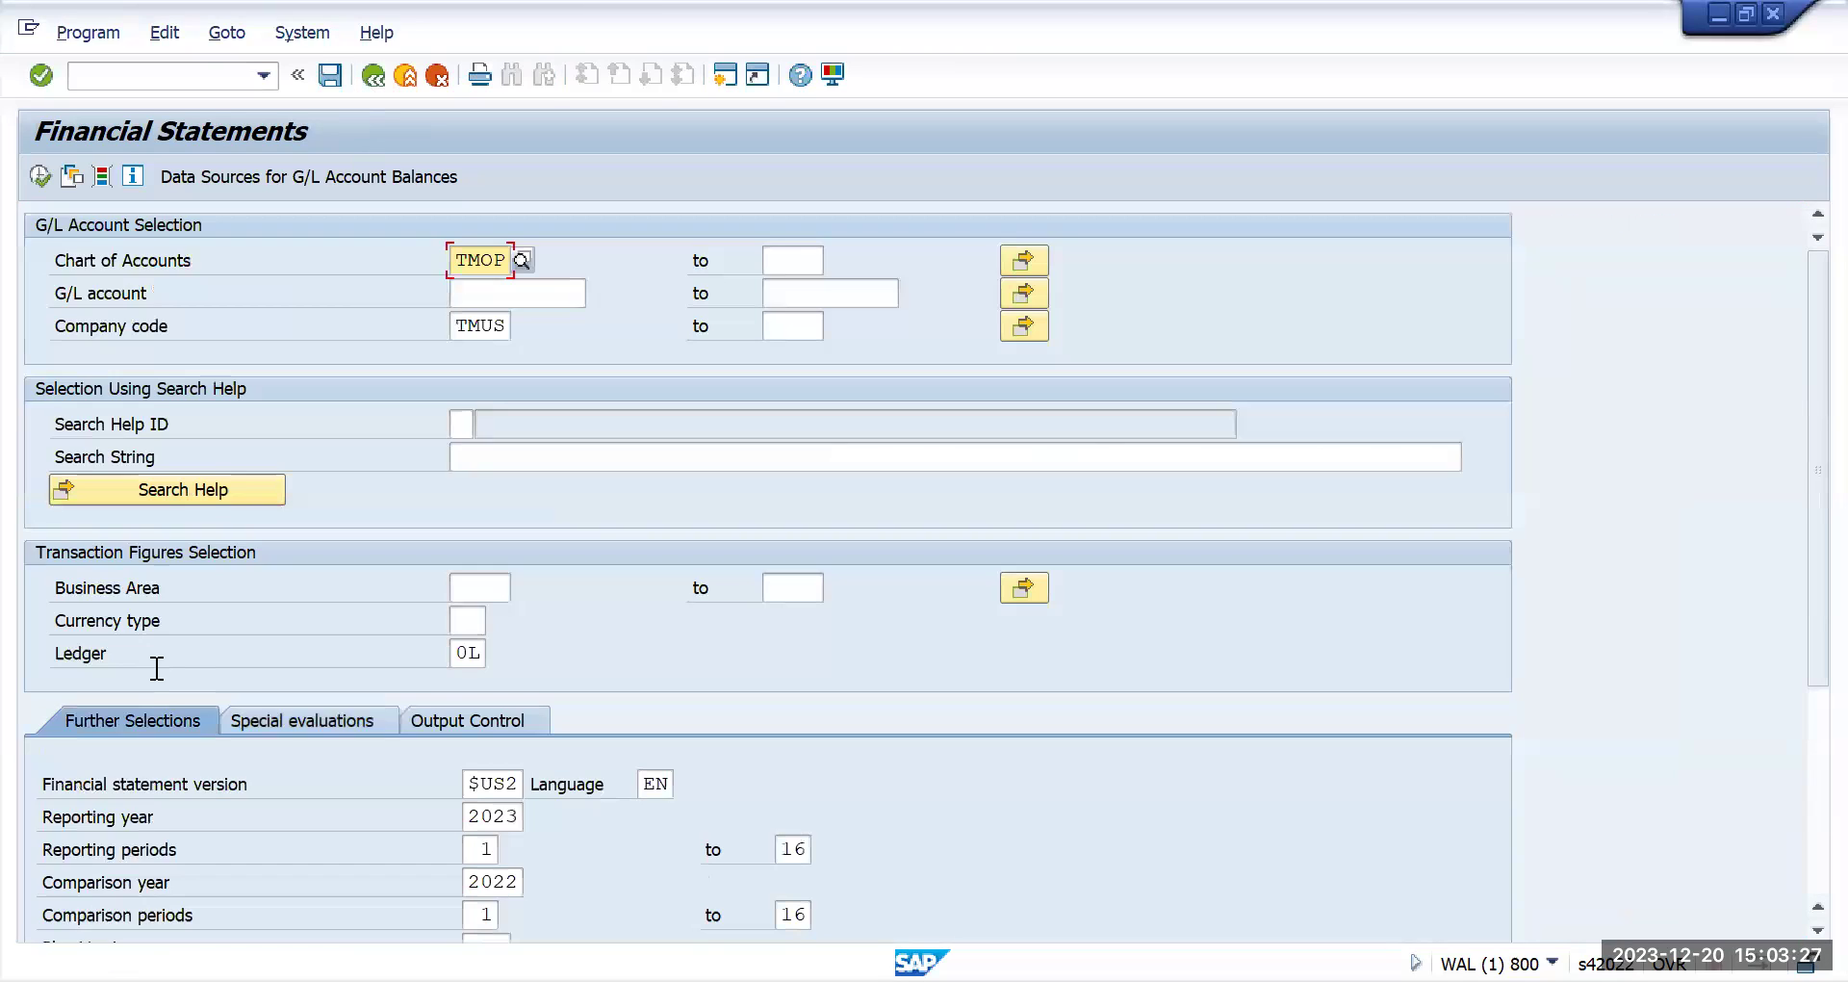
Untick Accounts with zero balance, rerun the TMUS report, and return to selection
{"action": "left_click", "coordinate": [273, 717]}
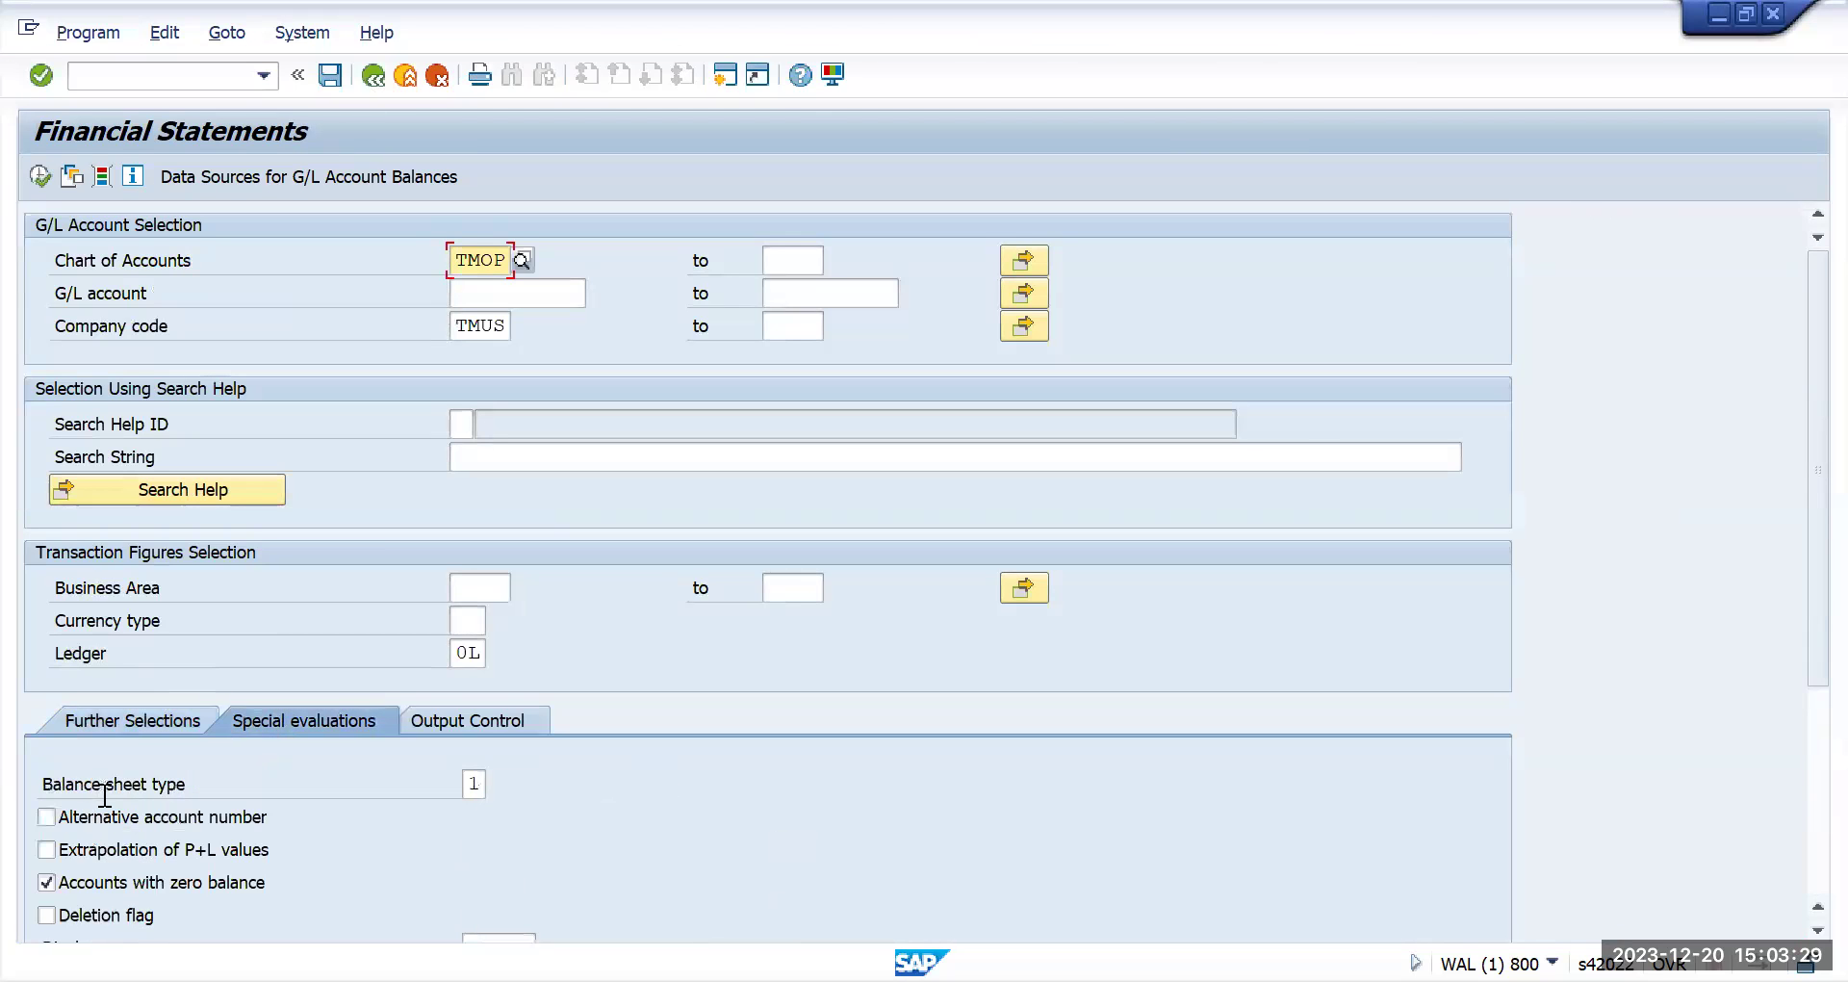
{"action": "left_click", "coordinate": [59, 880]}
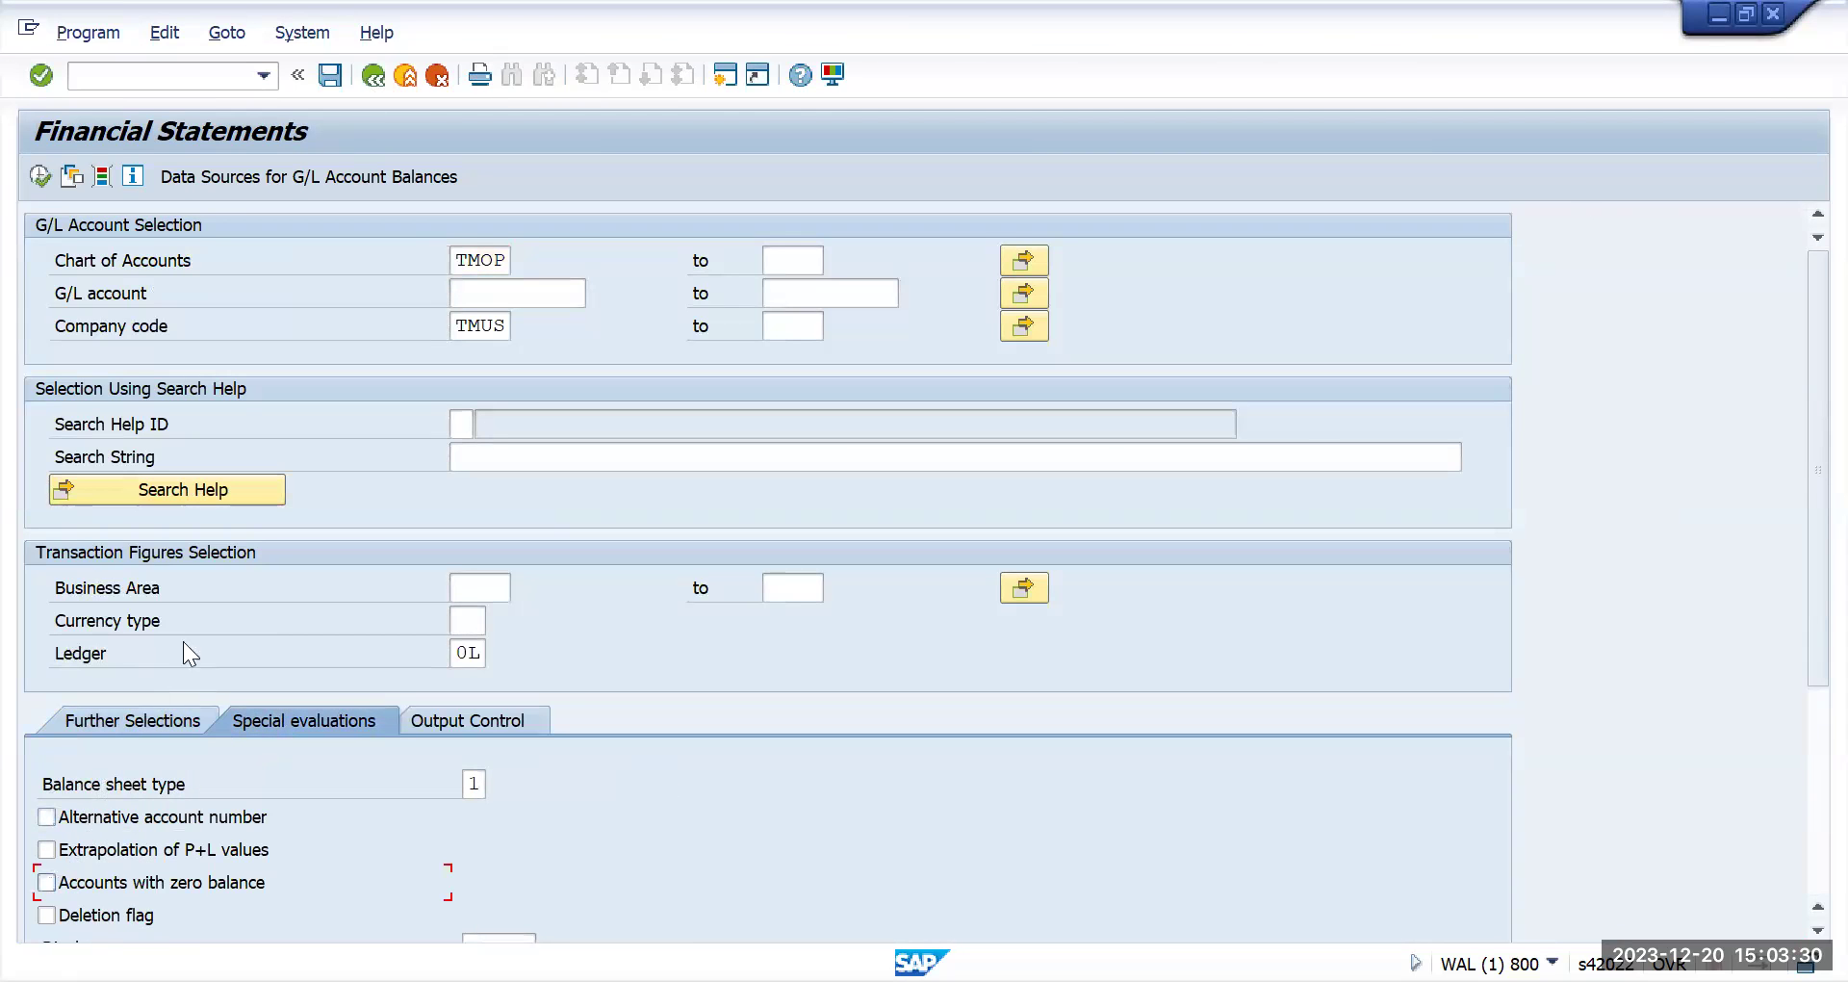
{"action": "left_click", "coordinate": [39, 177]}
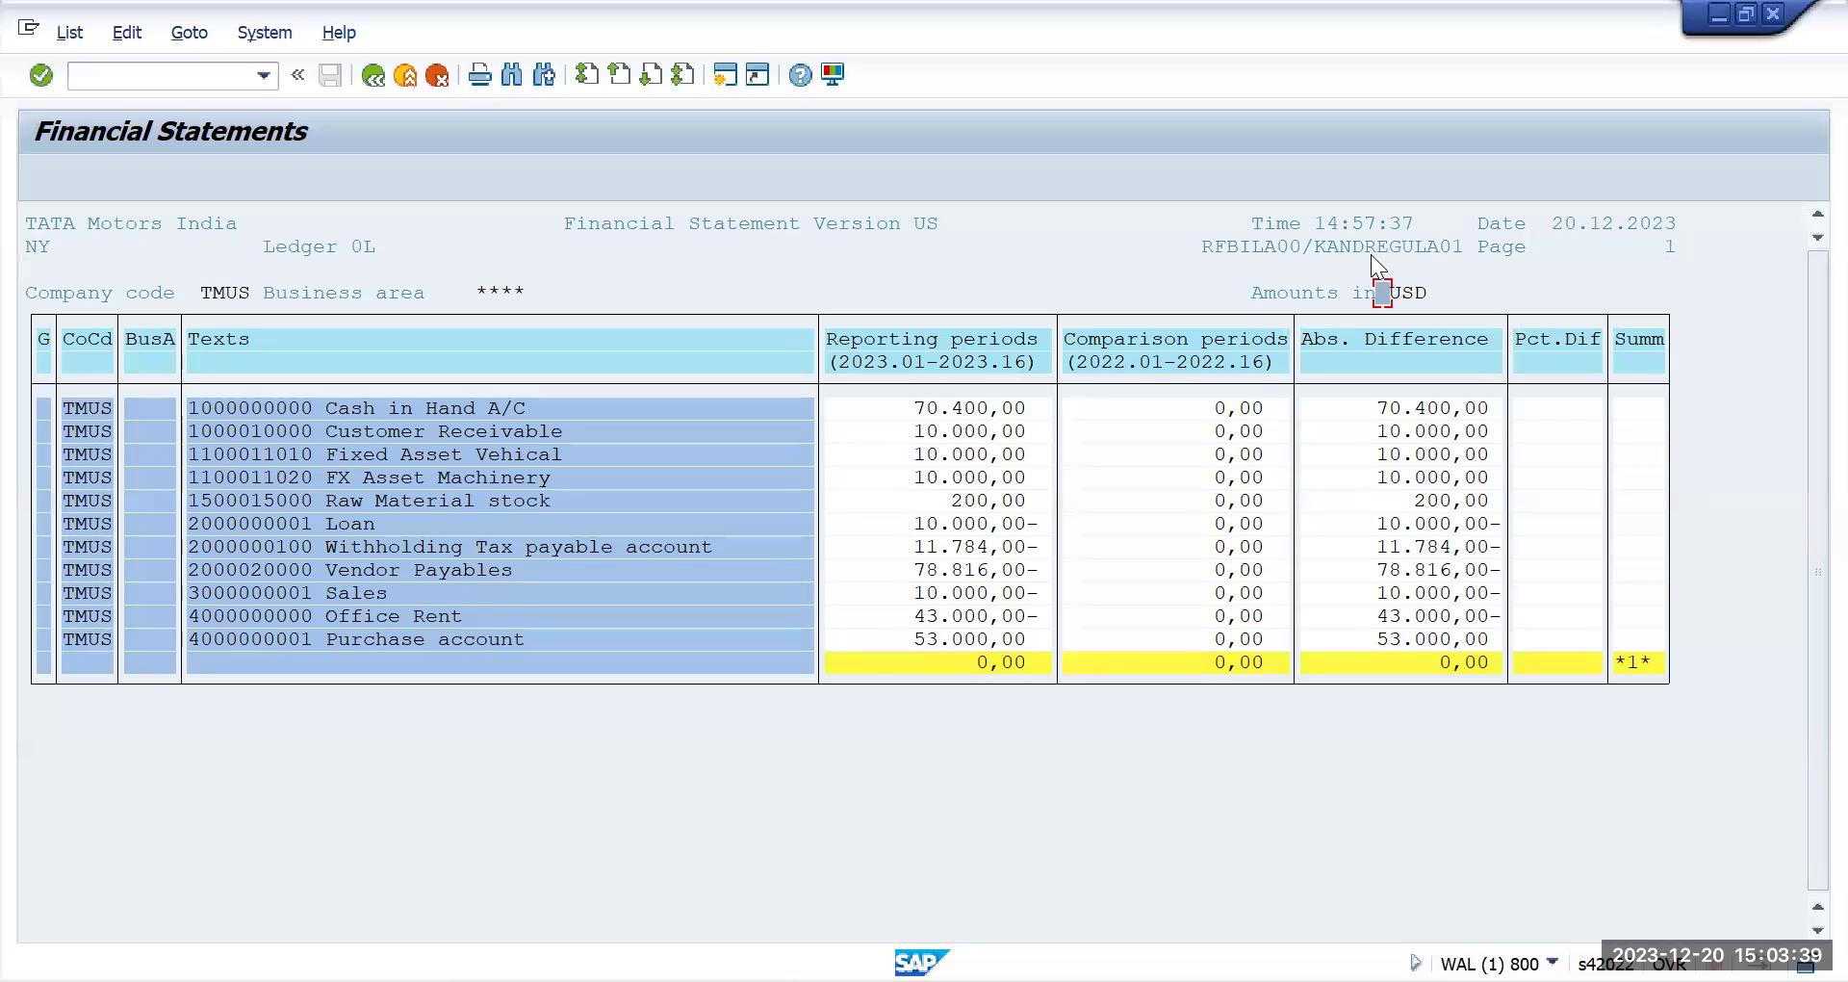
{"action": "left_click", "coordinate": [981, 408]}
{"action": "left_click", "coordinate": [374, 77]}
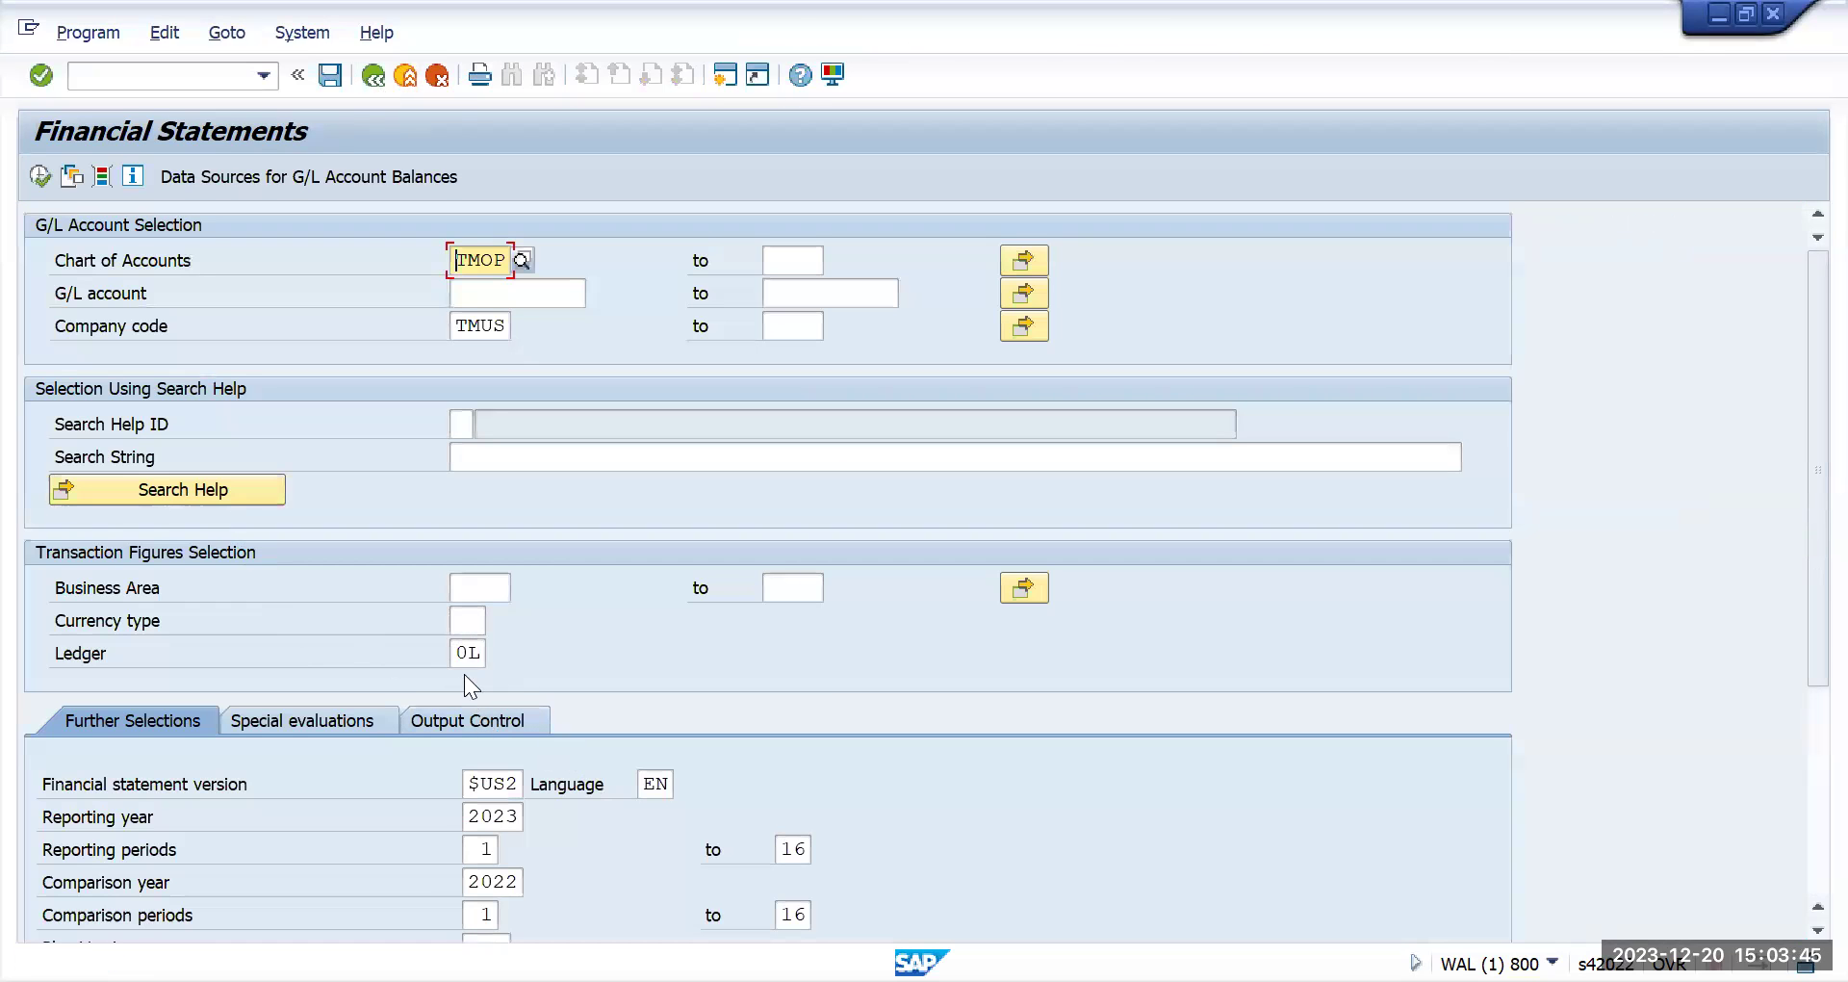
Change the ledger from 0L to 2L and run the report
{"action": "left_click", "coordinate": [484, 651]}
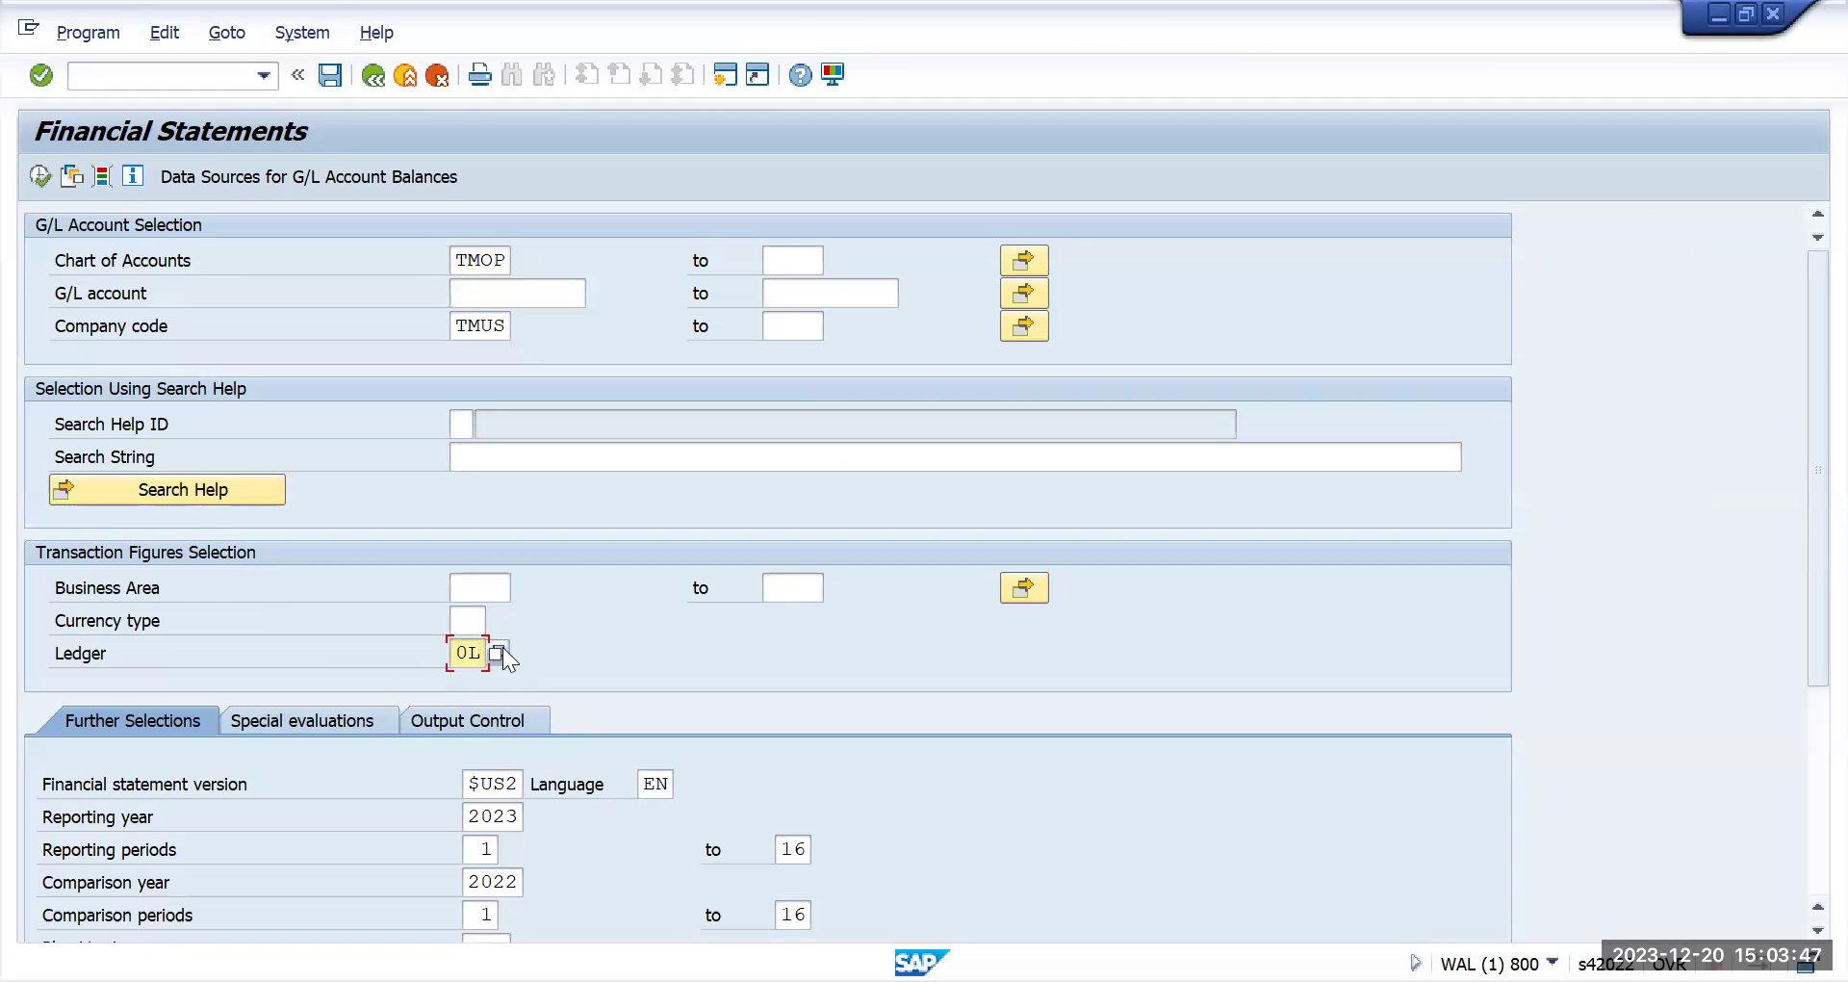
{"action": "key", "text": "BackSpace"}
{"action": "key", "text": "BackSpace"}
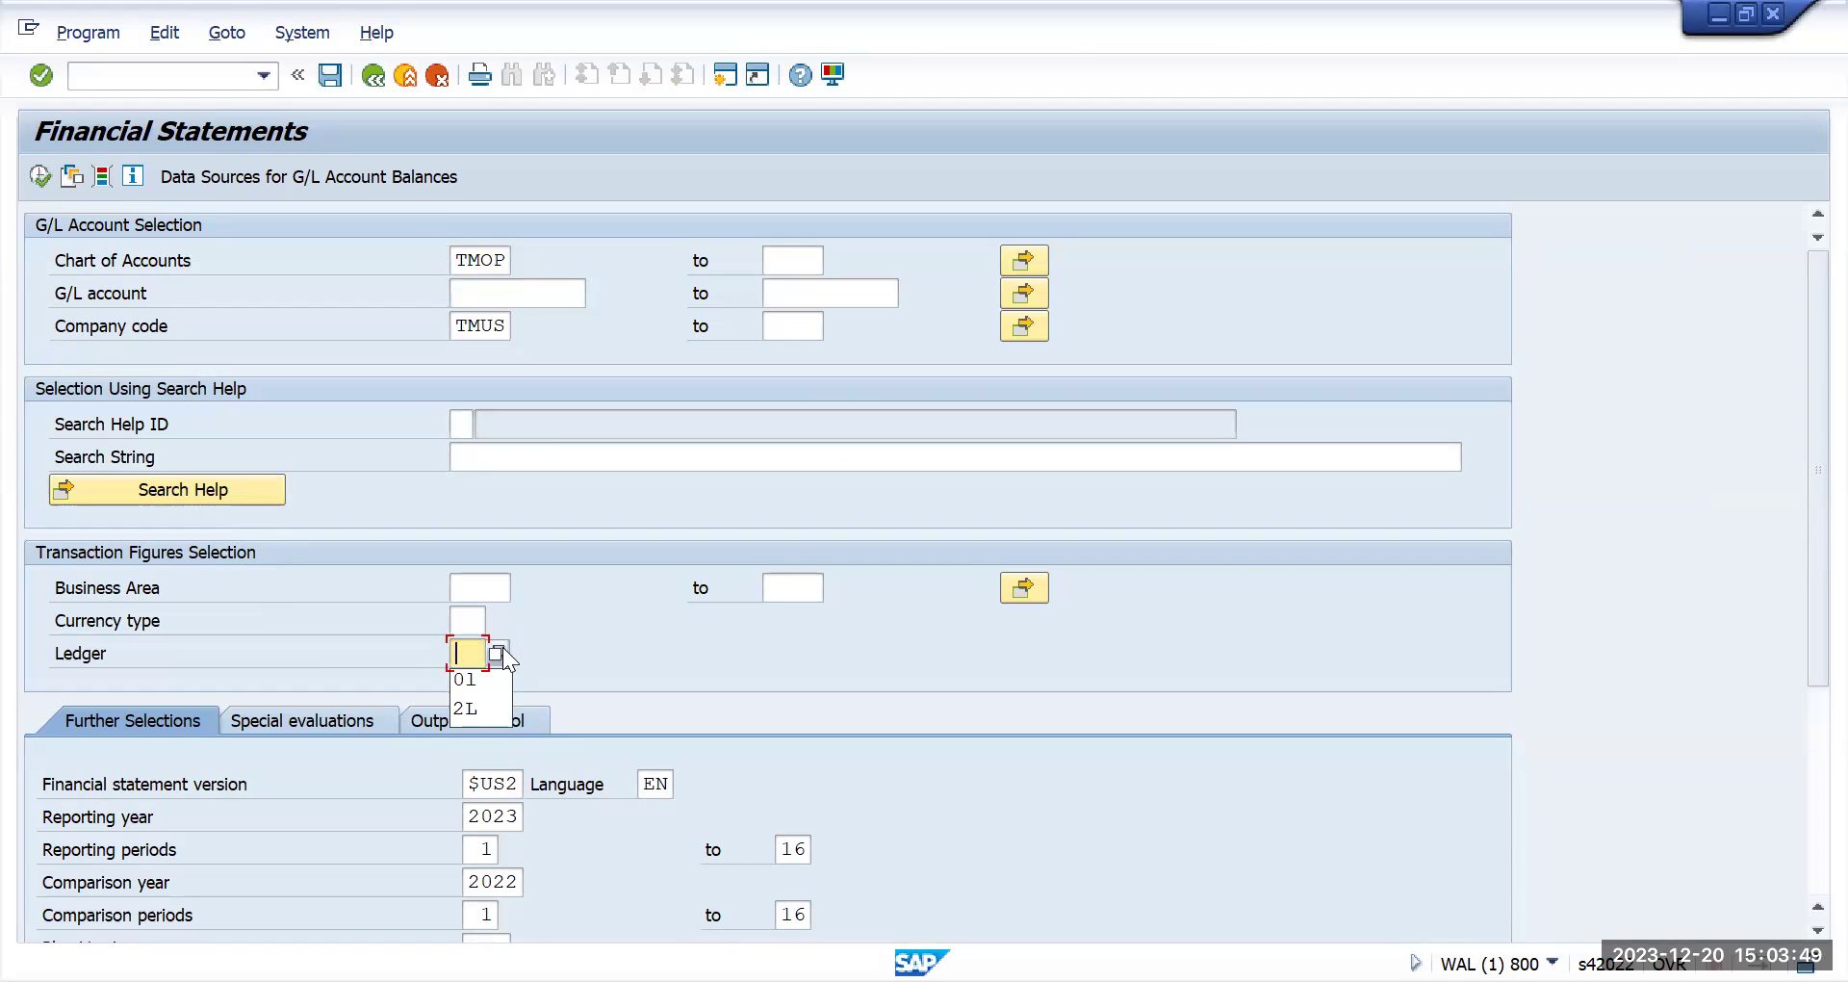
{"action": "type", "text": "2l"}
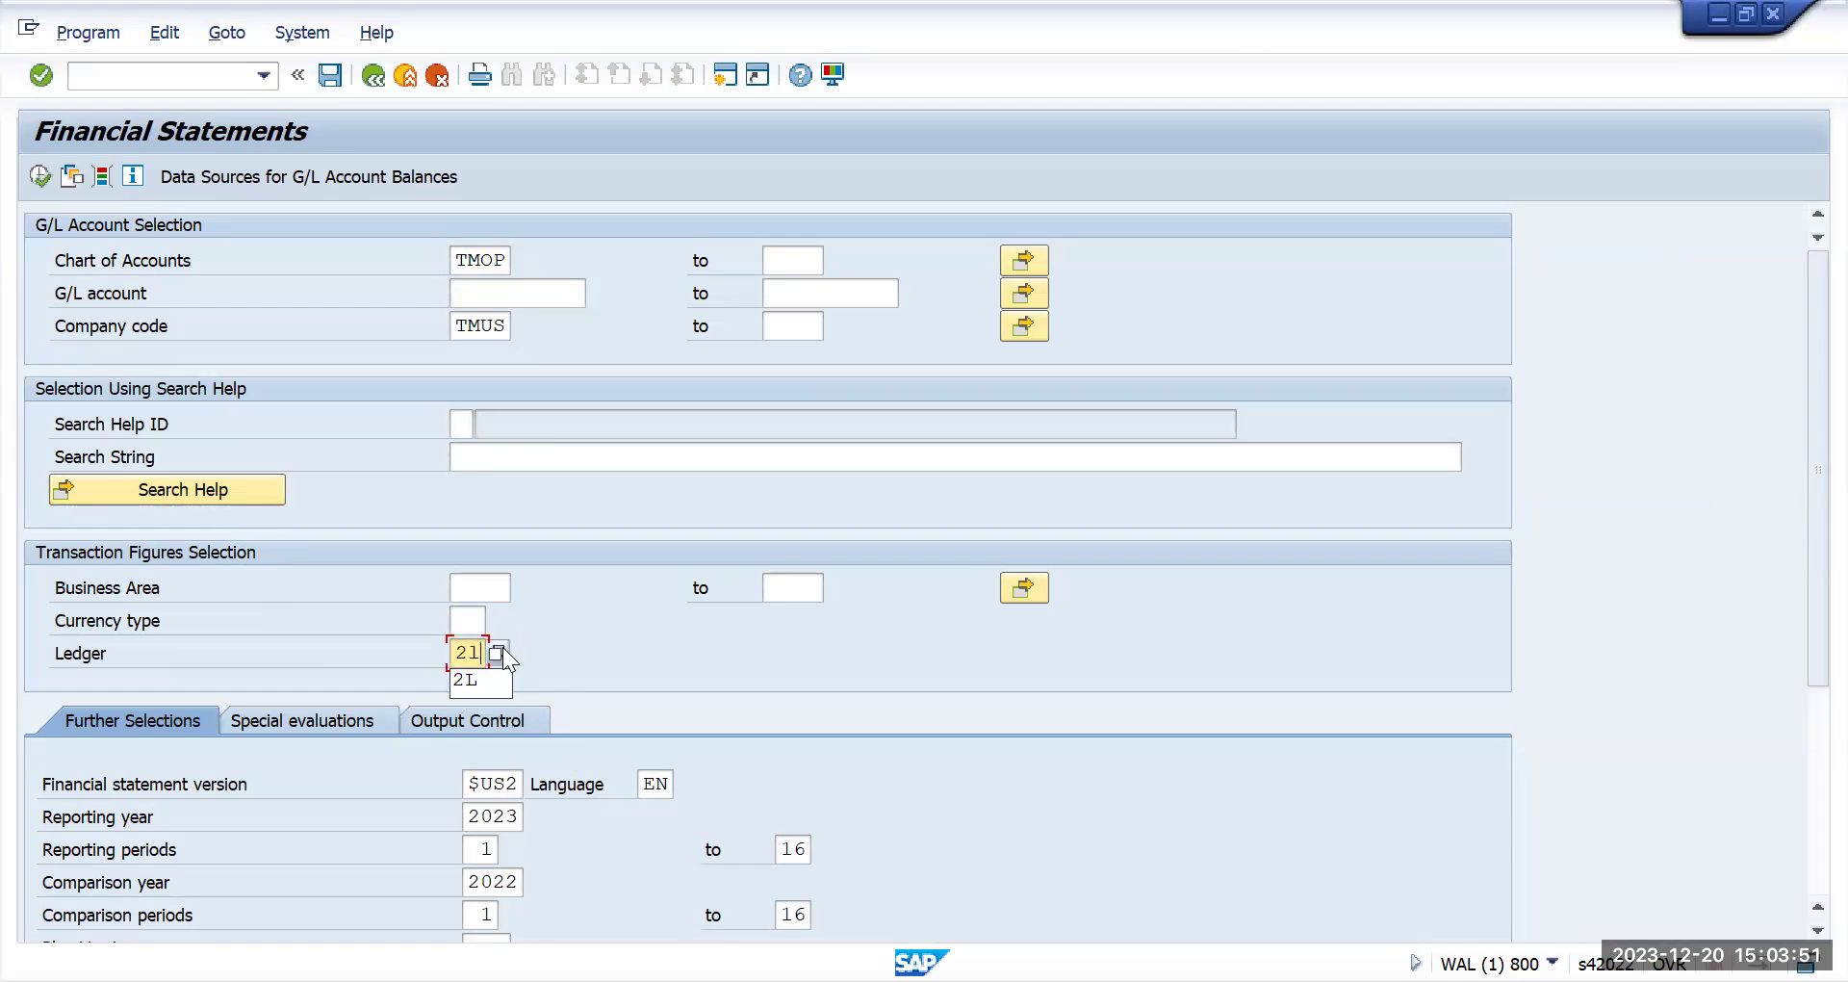
{"action": "left_click", "coordinate": [582, 624]}
{"action": "left_click", "coordinate": [43, 179]}
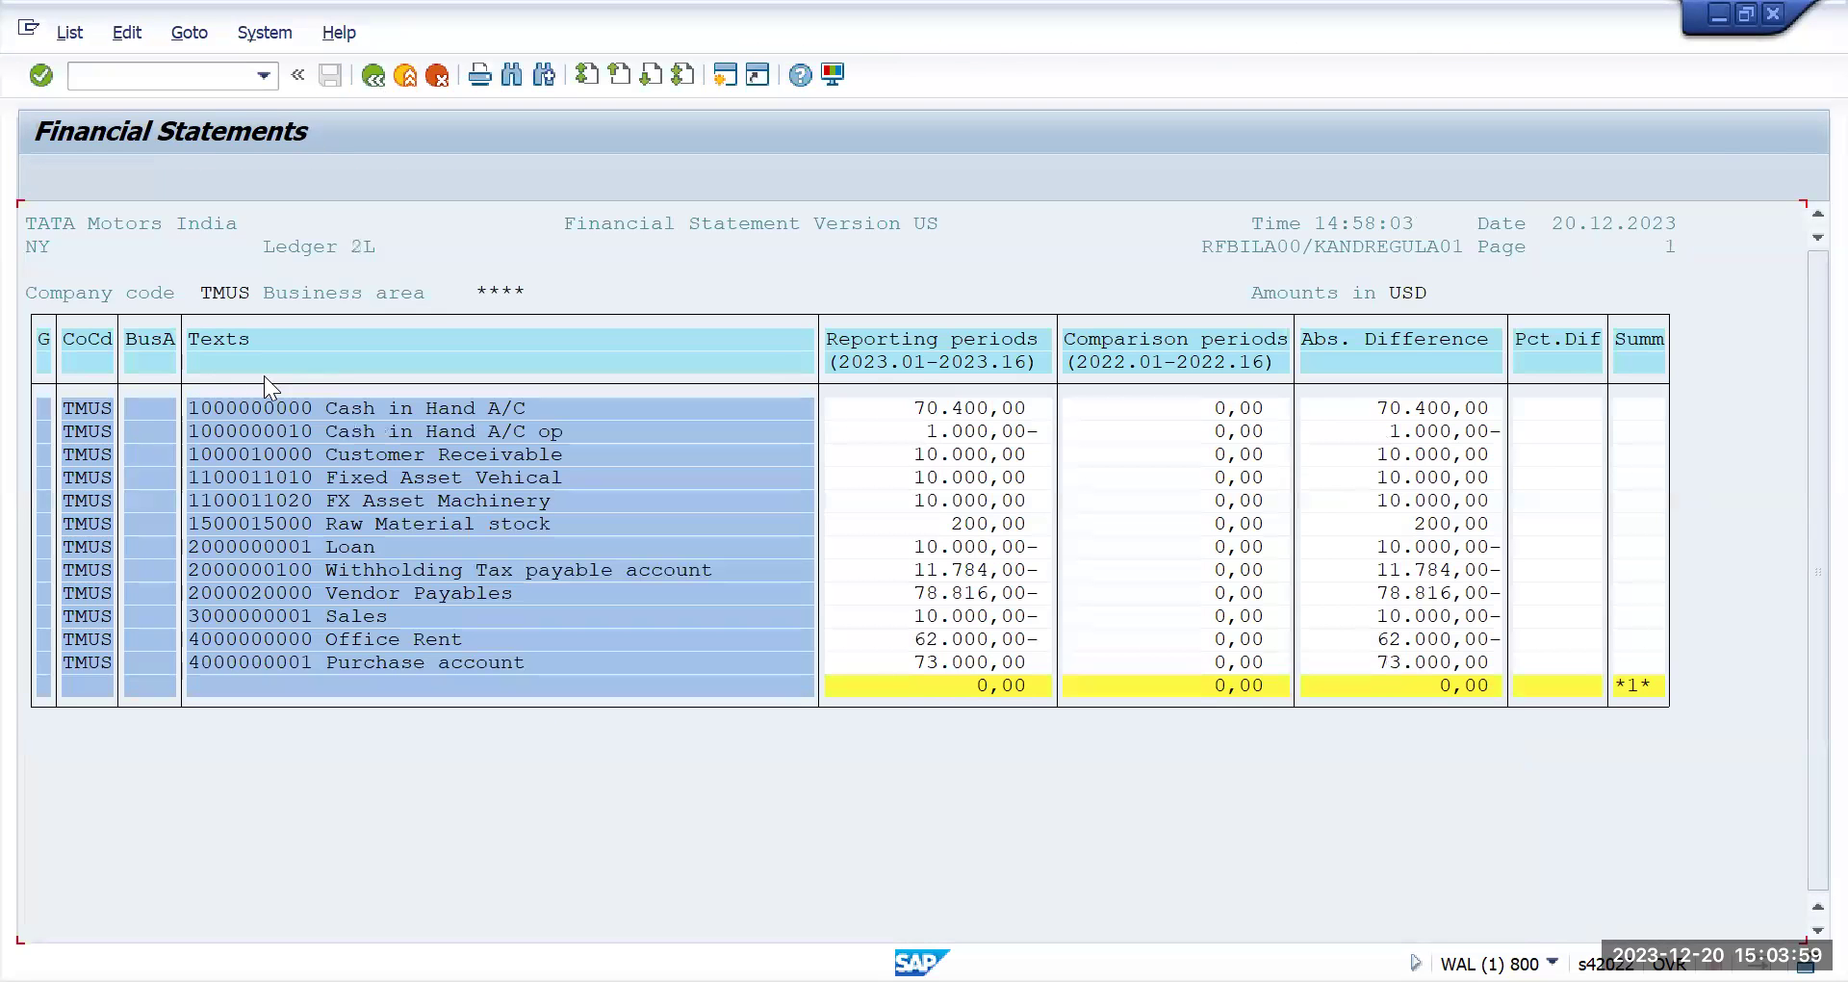
Check the 2L ledger header and 0,00 totals, then return to selection
{"action": "left_click", "coordinate": [267, 250]}
{"action": "key", "text": "Tab"}
{"action": "key", "text": "Tab"}
{"action": "left_click", "coordinate": [967, 692]}
{"action": "left_click", "coordinate": [1438, 689]}
{"action": "left_click", "coordinate": [372, 77]}
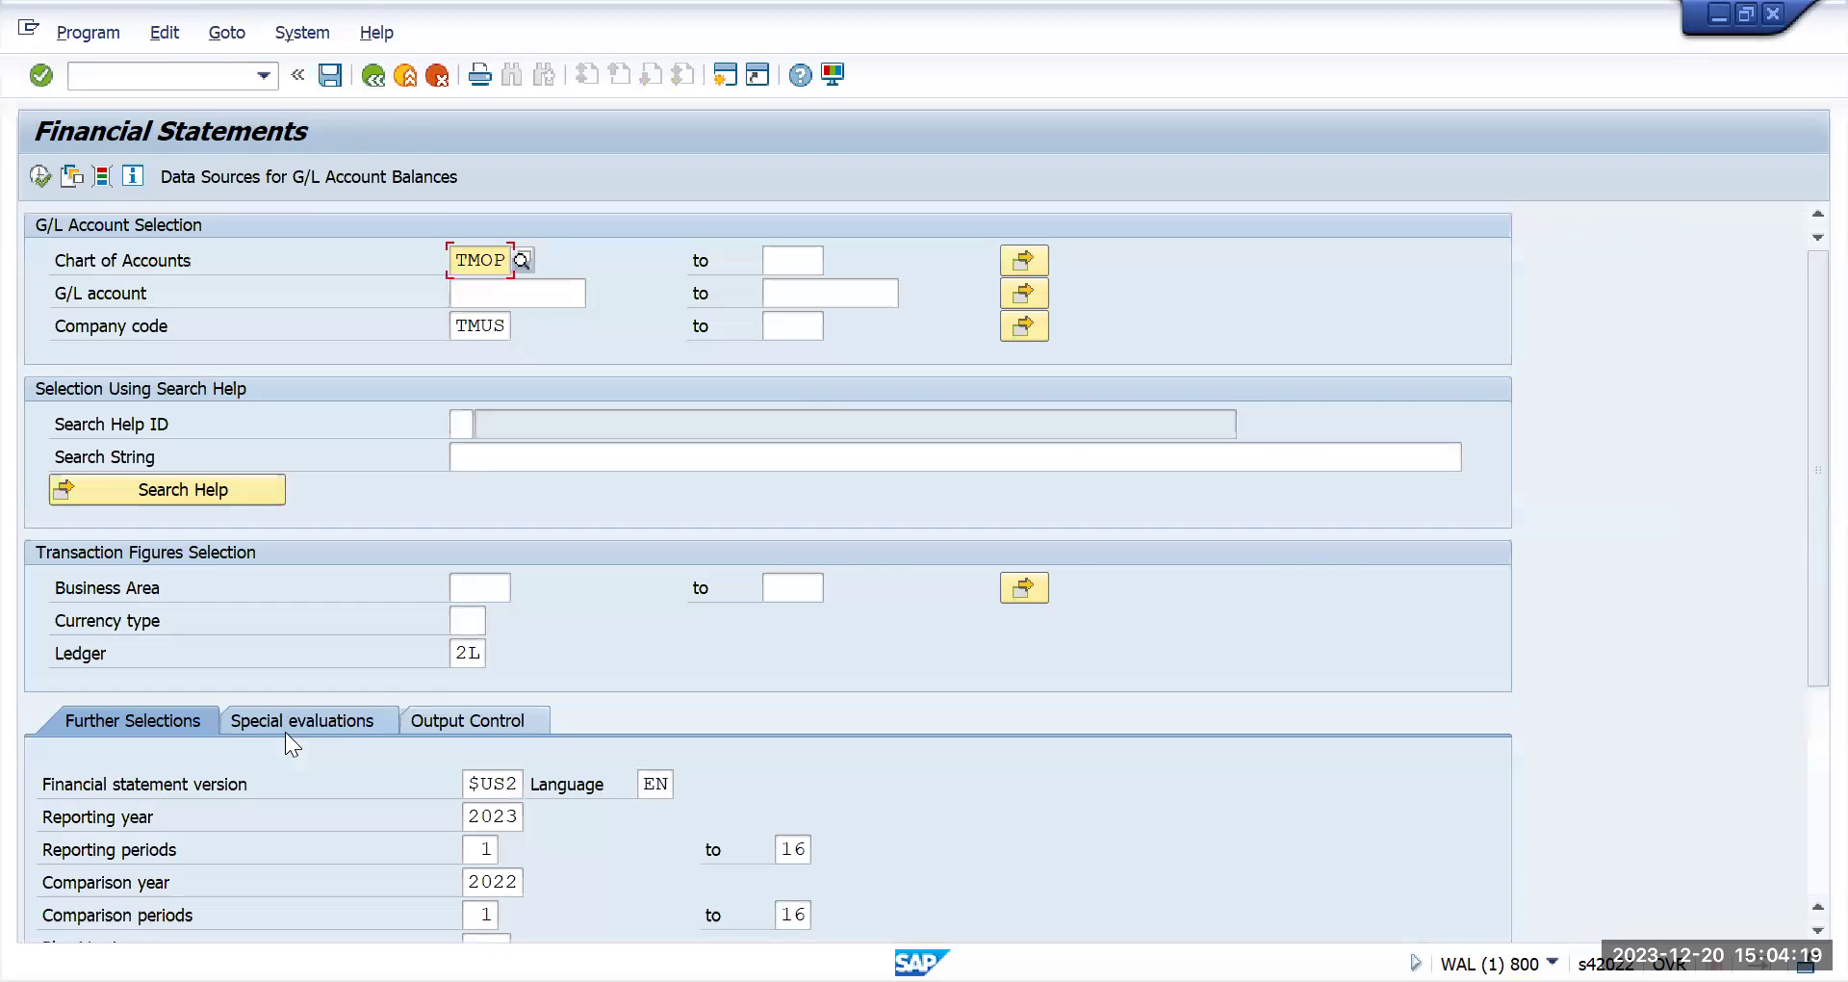
Choose currency type 10 Company code currency from search help and rerun the report
{"action": "left_click", "coordinate": [469, 619]}
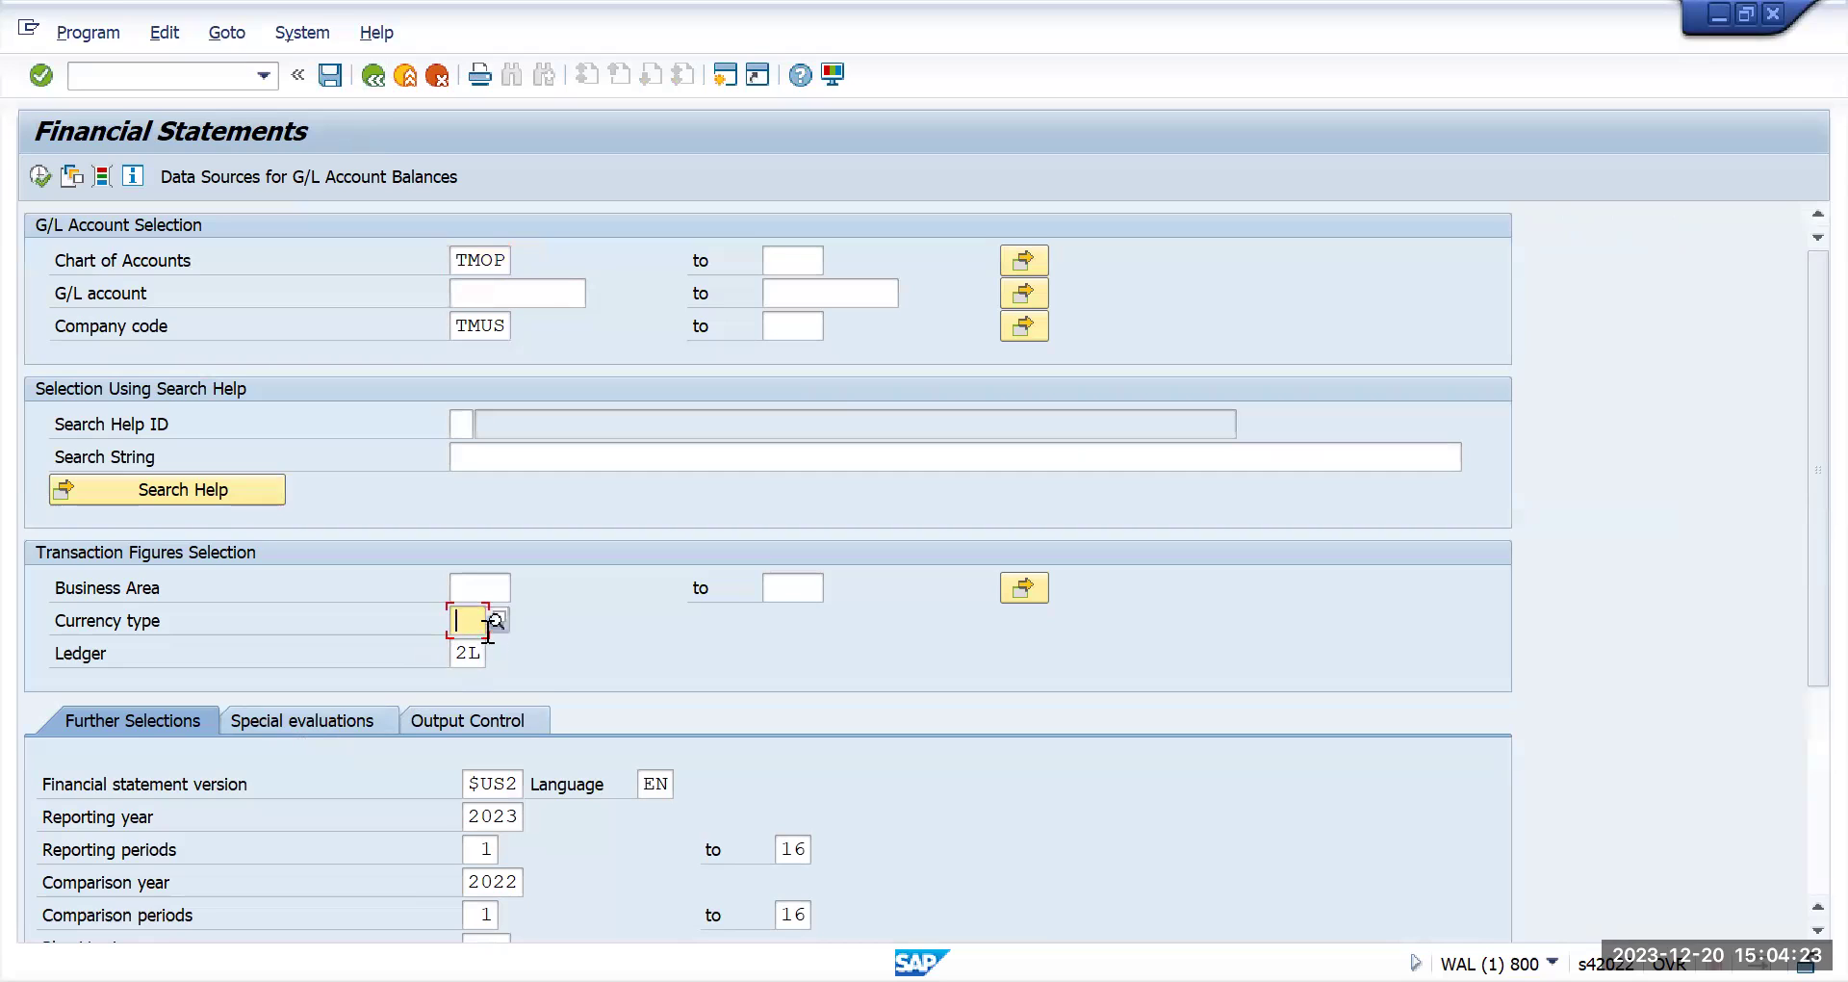
{"action": "left_click", "coordinate": [495, 622]}
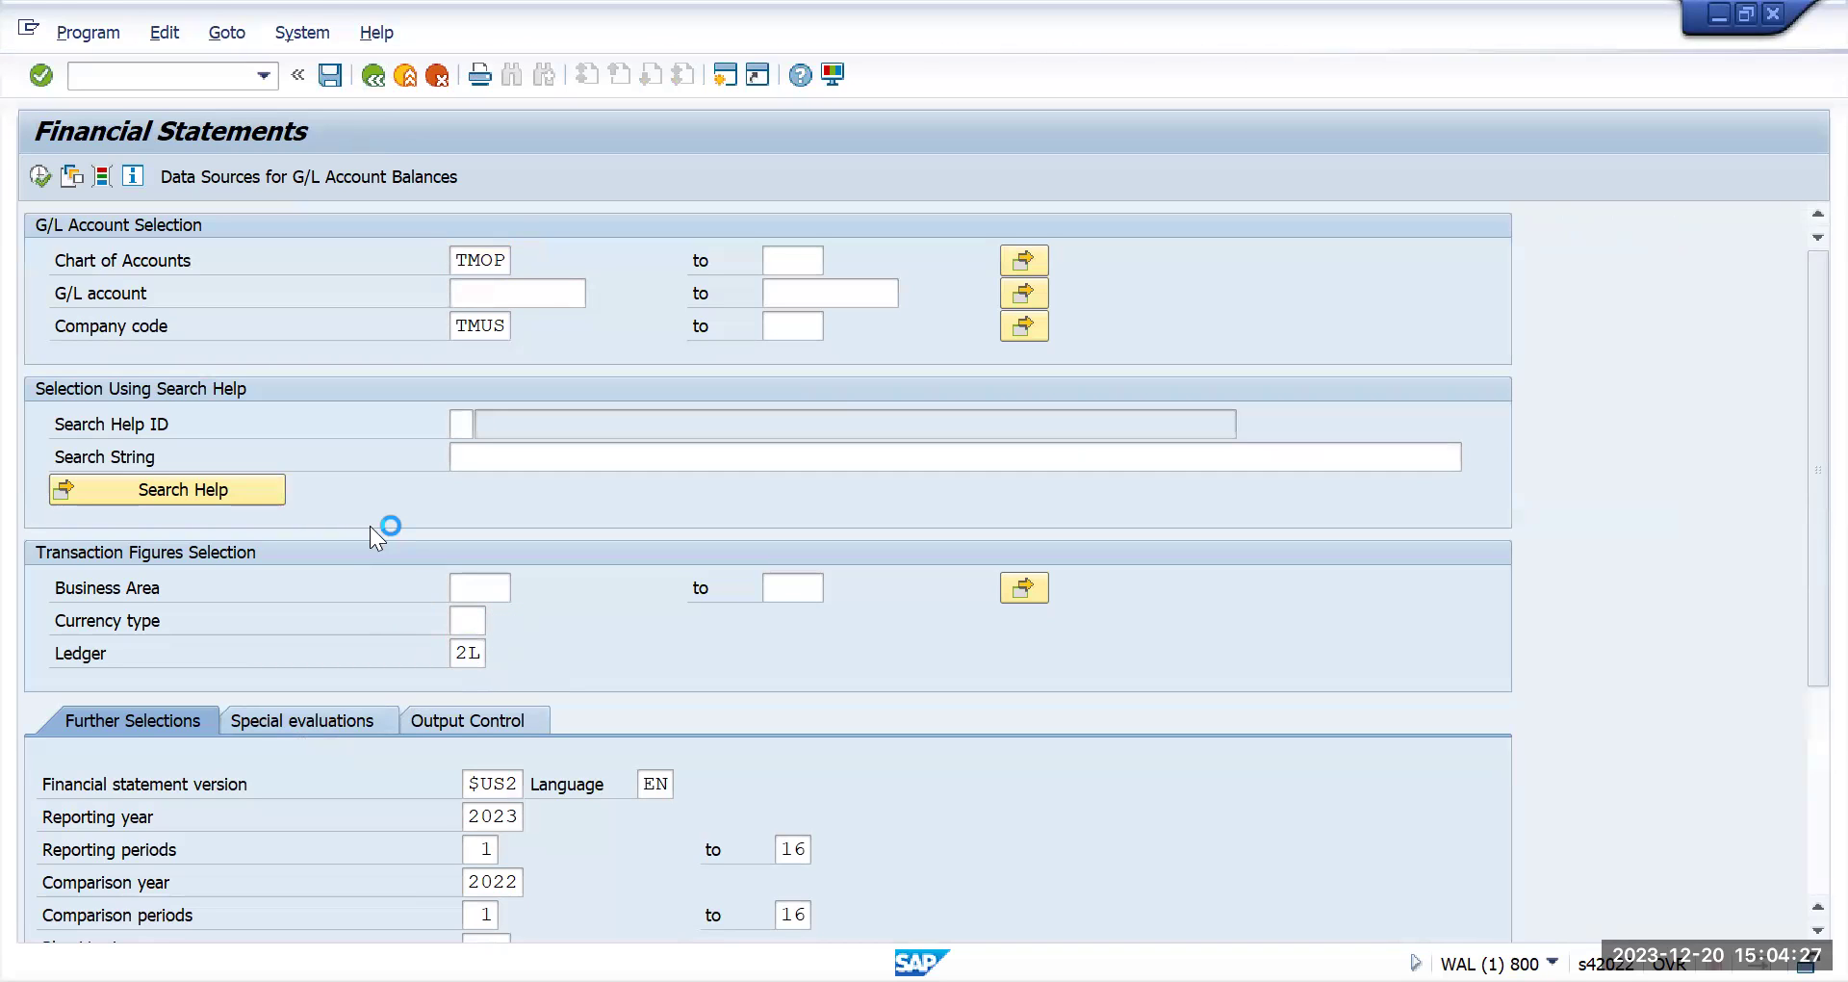
{"action": "double_click", "coordinate": [590, 532]}
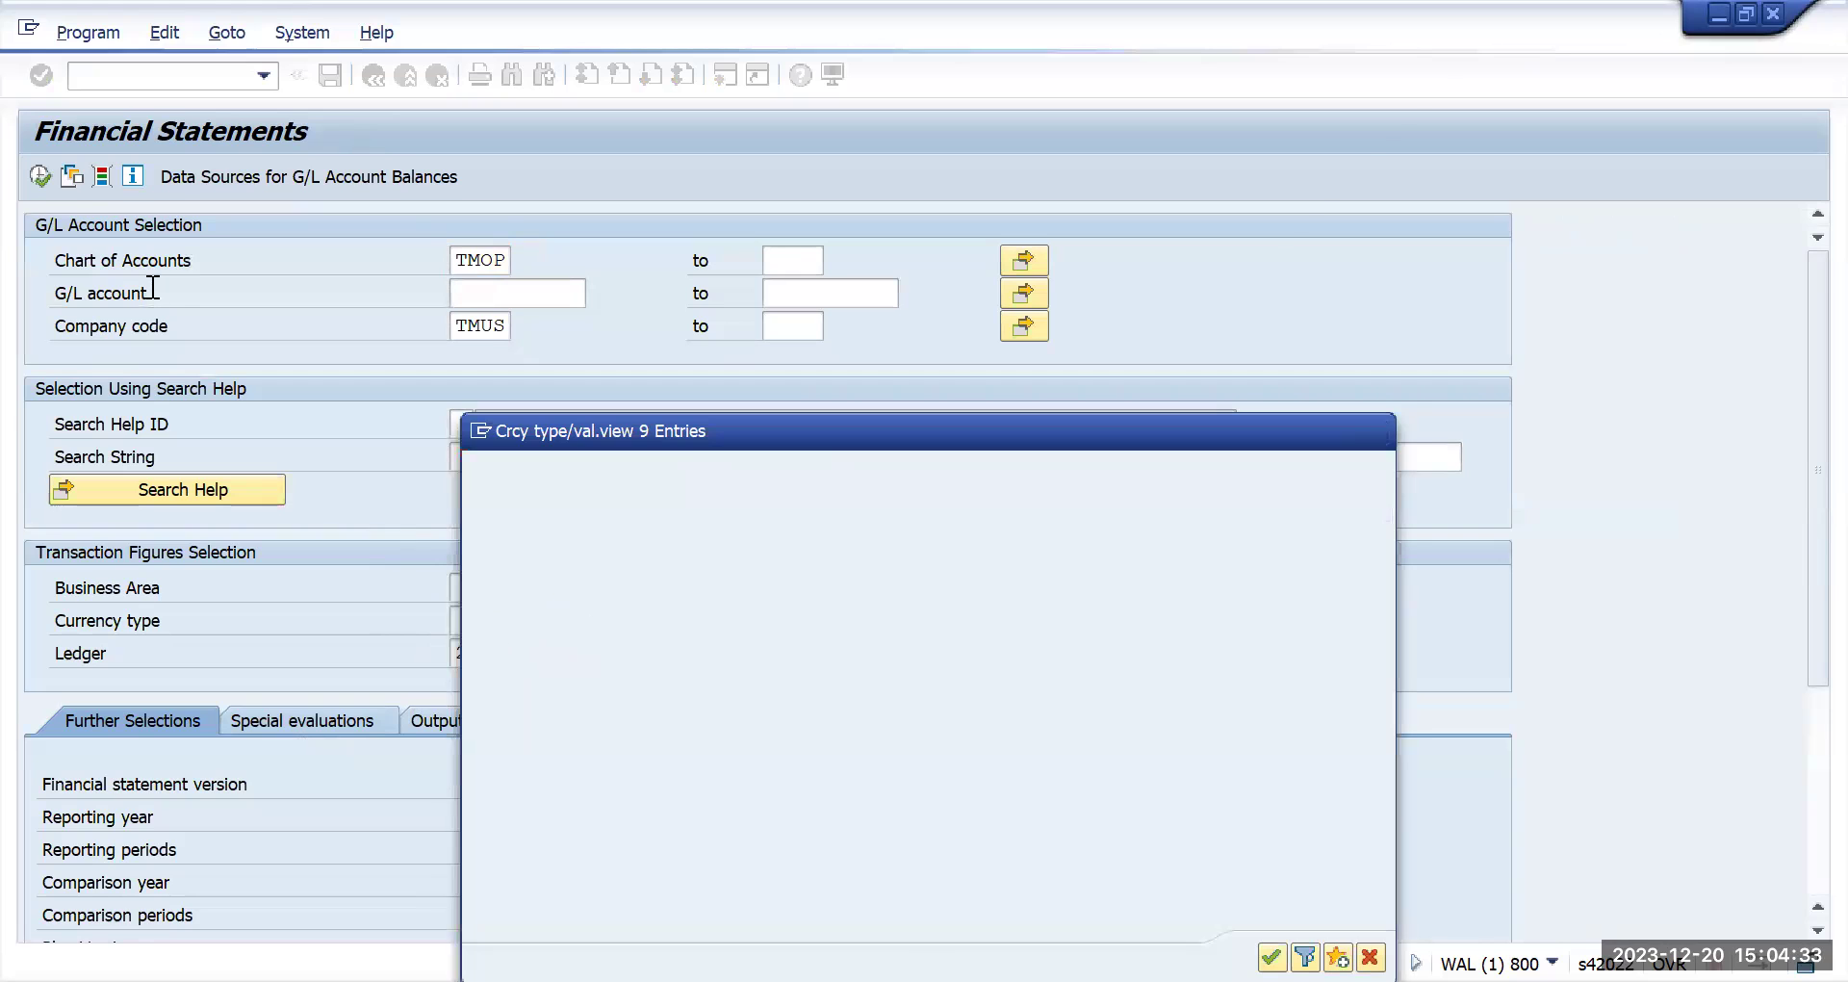
{"action": "left_click", "coordinate": [48, 177]}
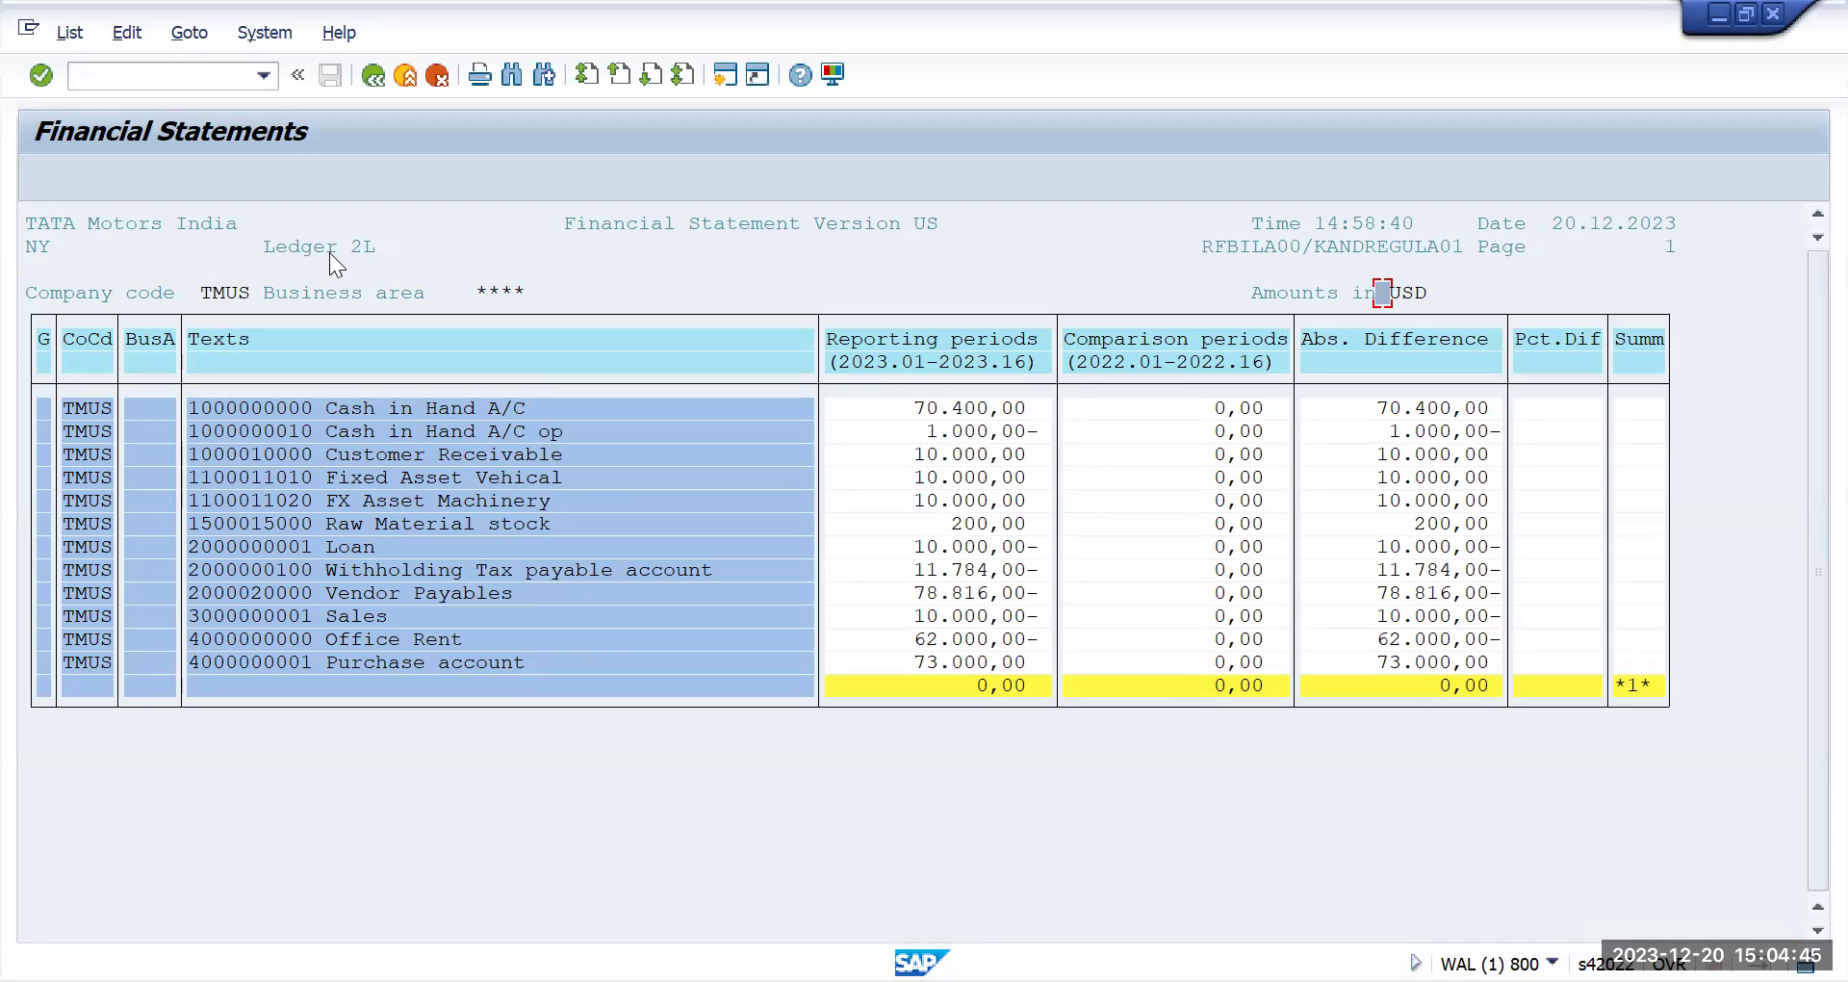
Back on the selection screen, set currency type 30 Group currency and rerun
{"action": "left_click", "coordinate": [373, 83]}
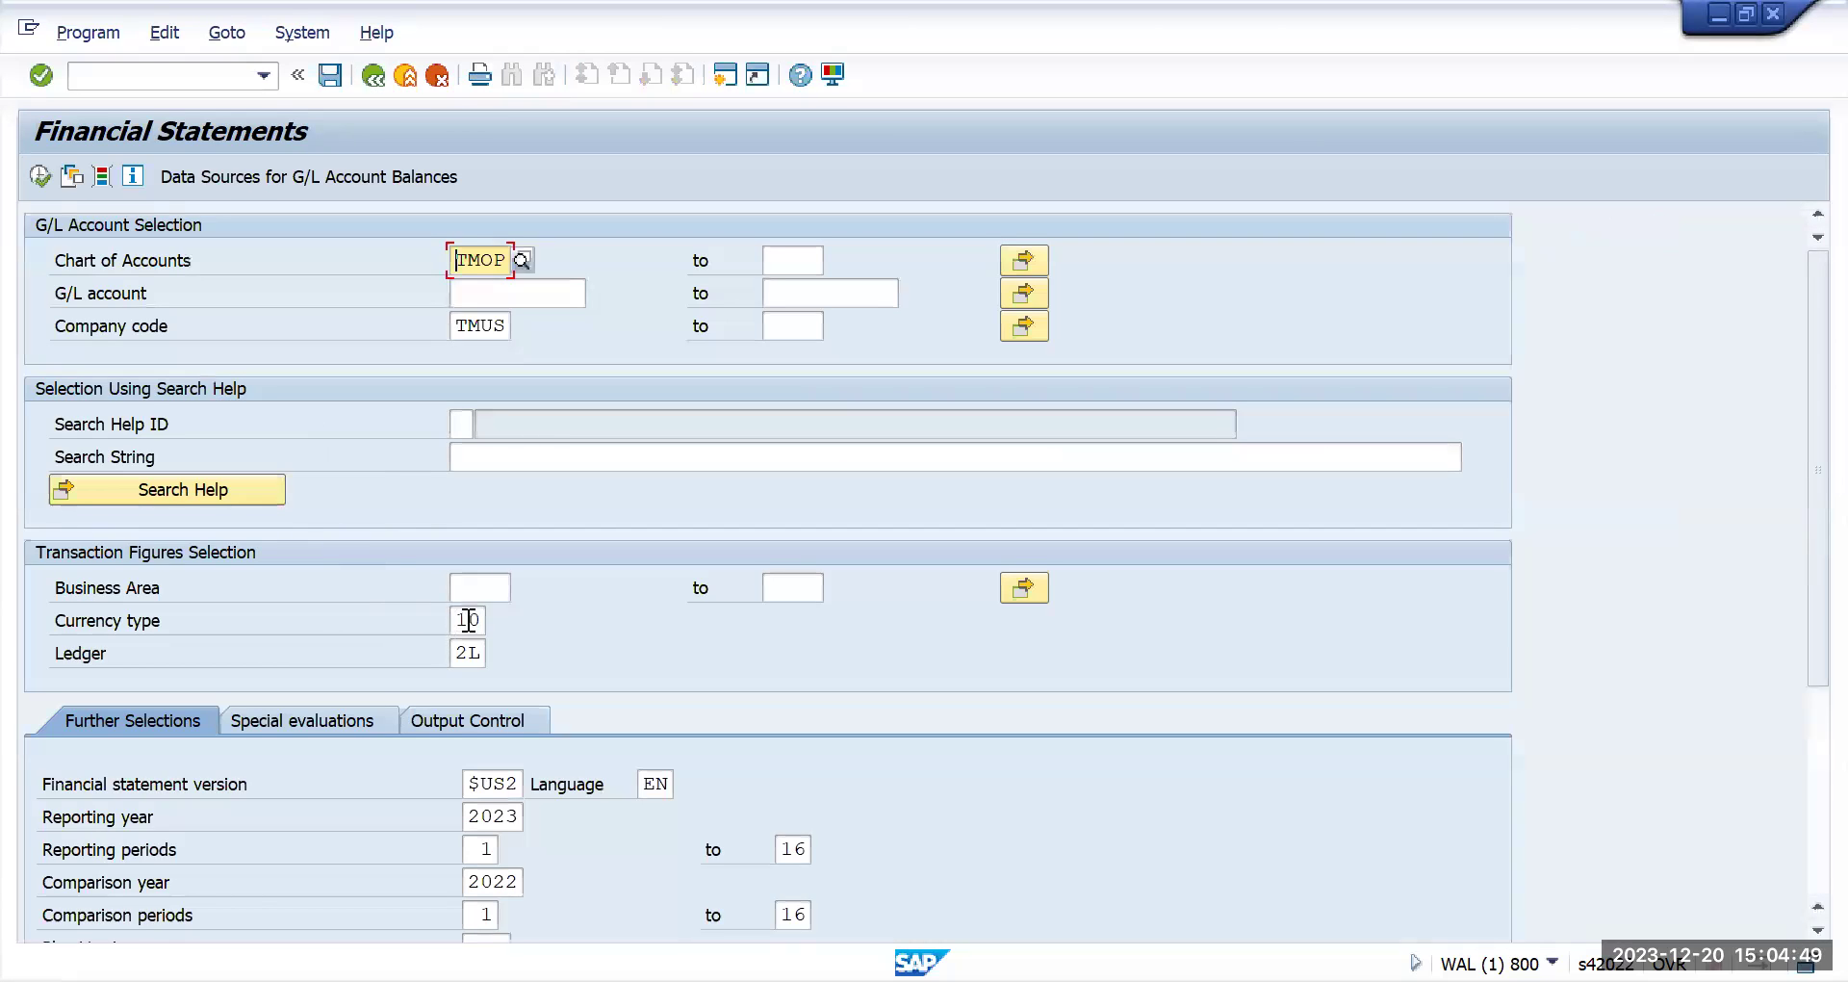
{"action": "left_click", "coordinate": [479, 619]}
{"action": "key", "text": "F8"}
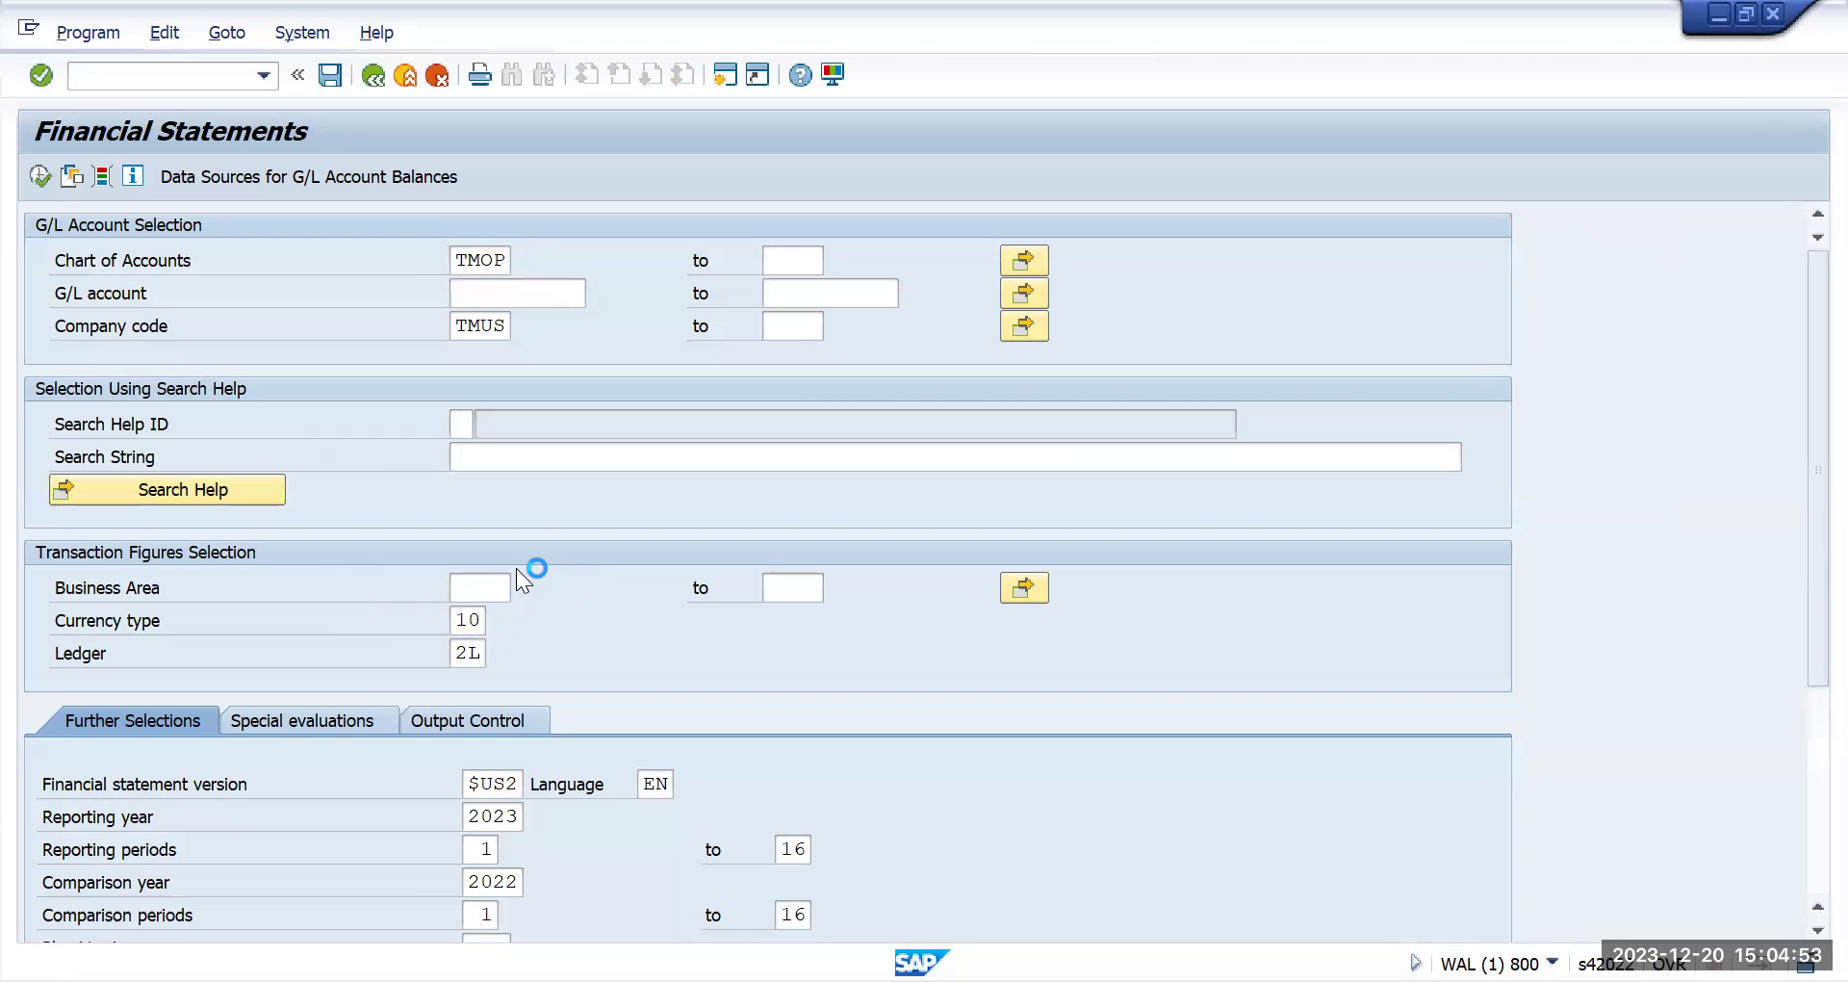
{"action": "double_click", "coordinate": [597, 604]}
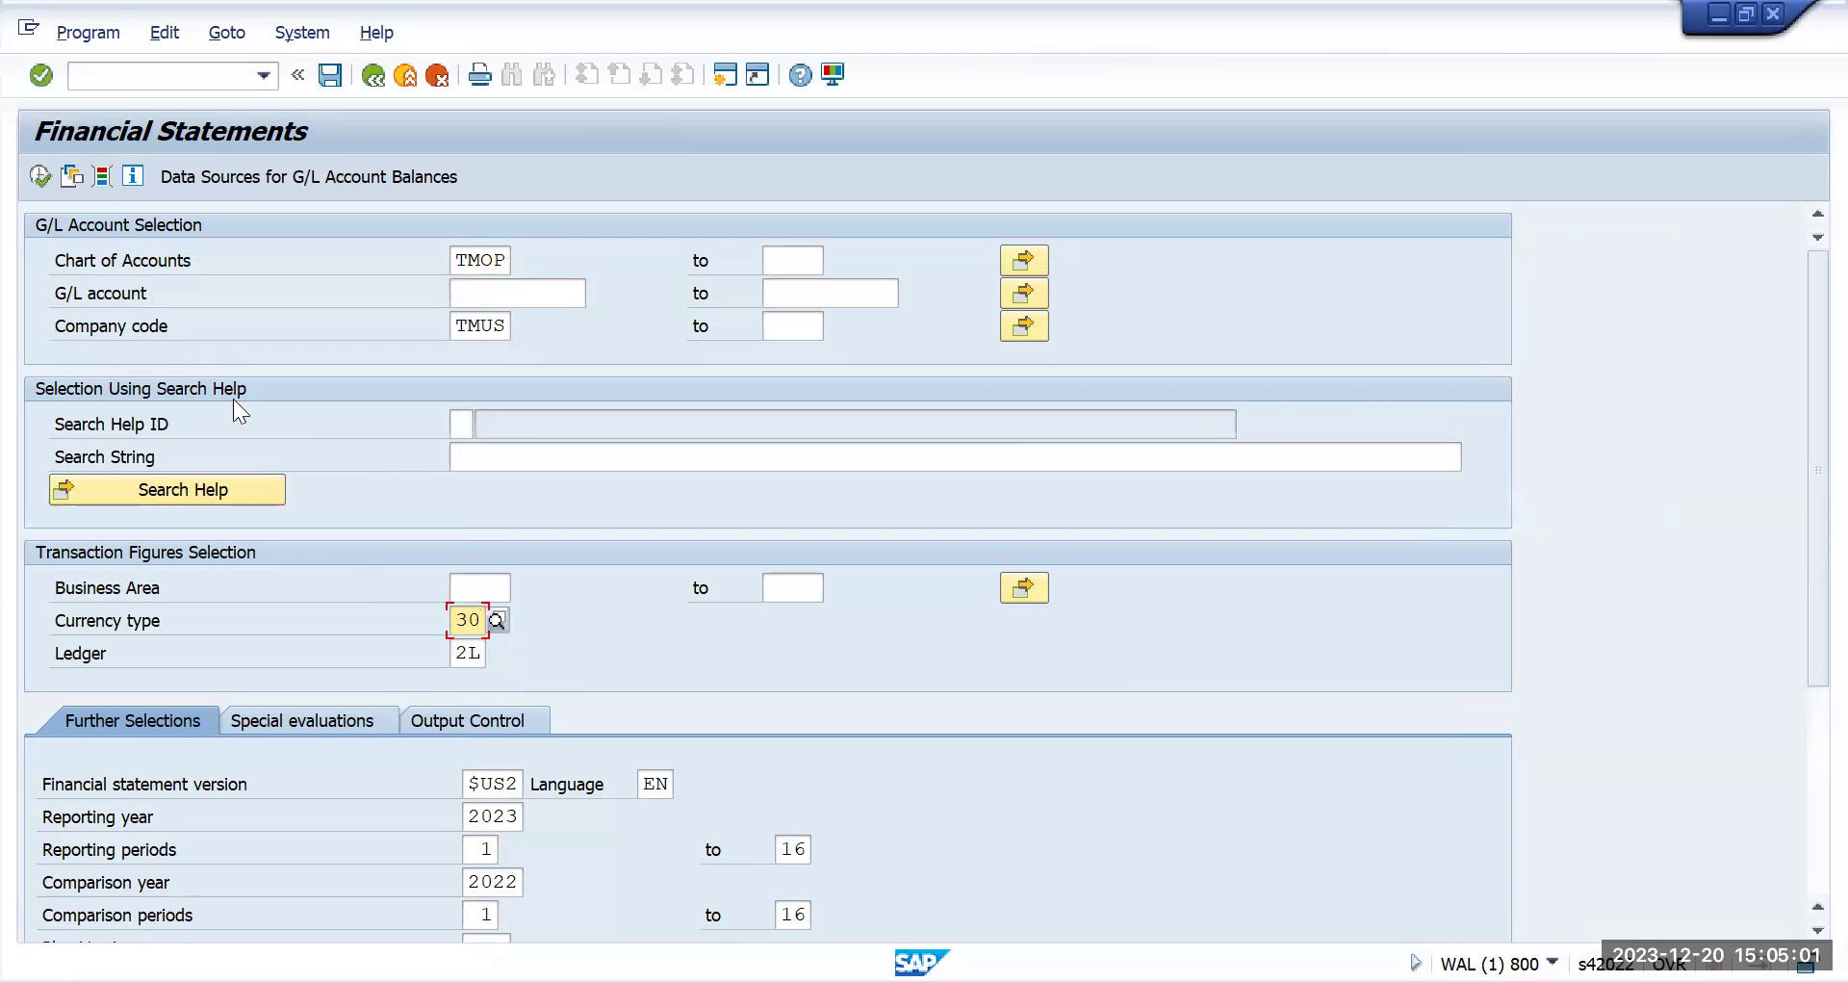
{"action": "left_click", "coordinate": [40, 176]}
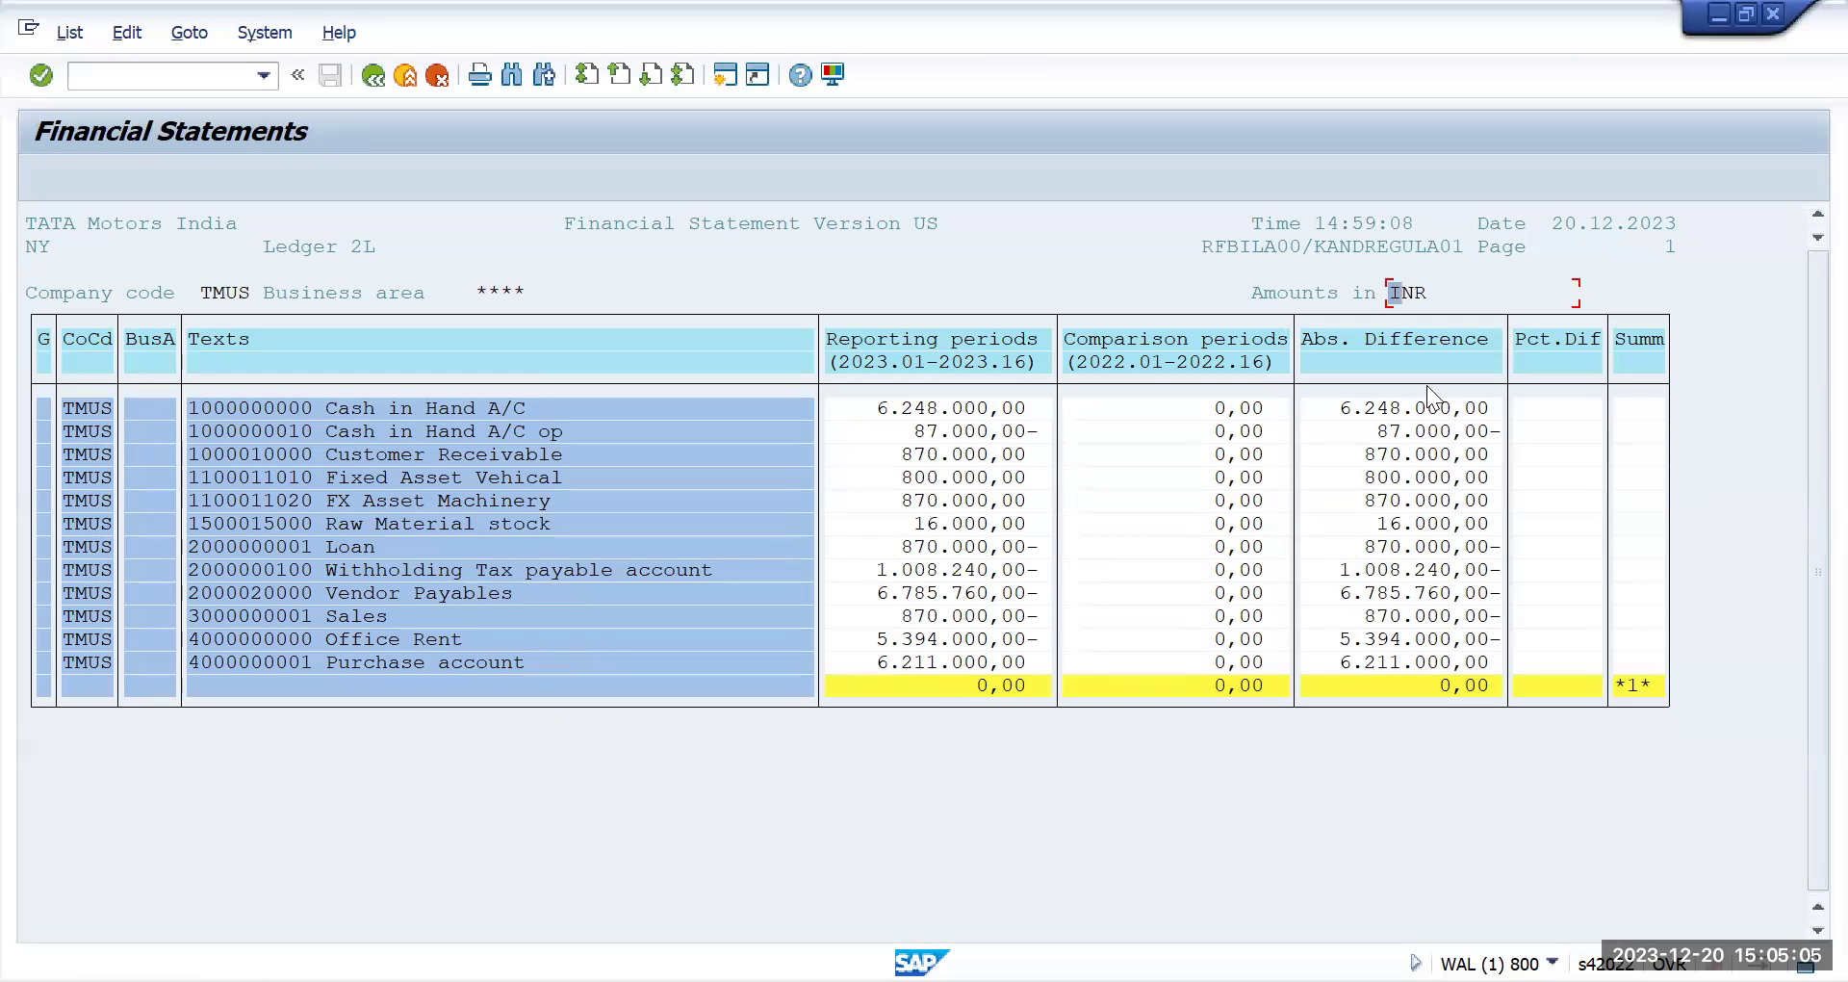
Review the ledger 2L INR reporting amounts down to Office Rent, then go back
{"action": "left_click", "coordinate": [330, 248]}
{"action": "left_click", "coordinate": [953, 461]}
{"action": "left_click_drag", "start_coordinate": [953, 464], "coordinate": [953, 647]}
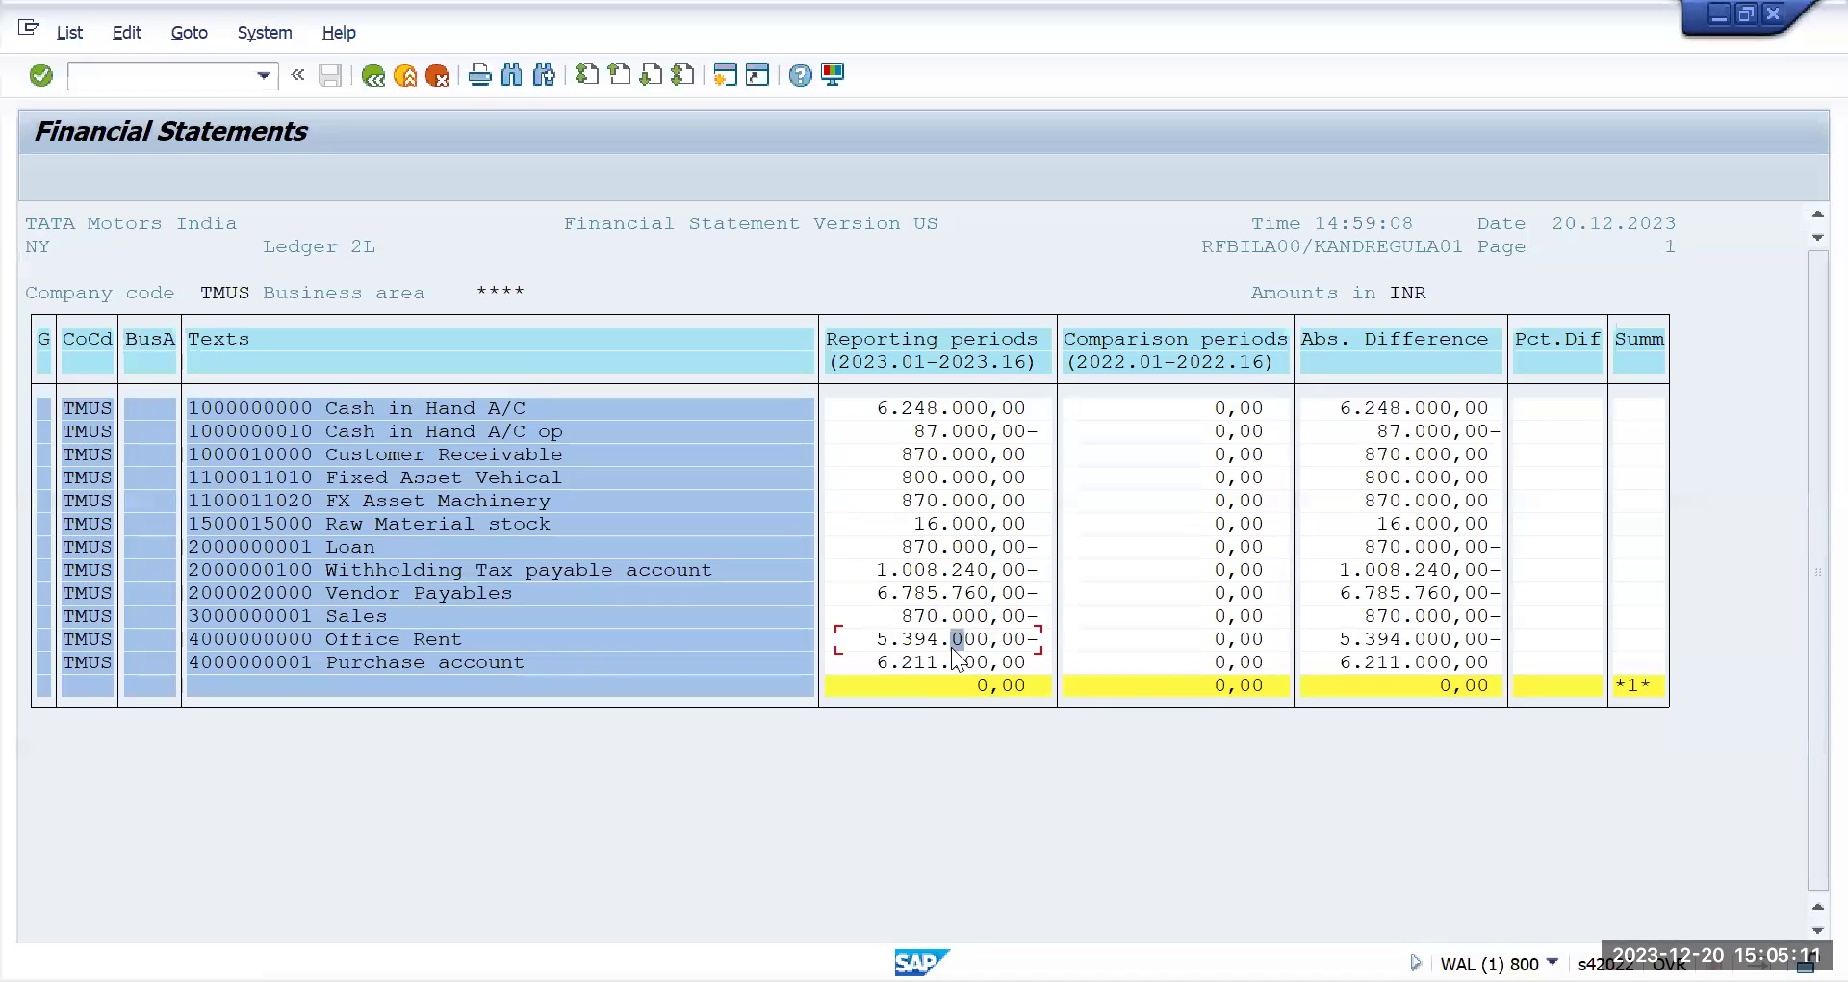
{"action": "left_click", "coordinate": [373, 75]}
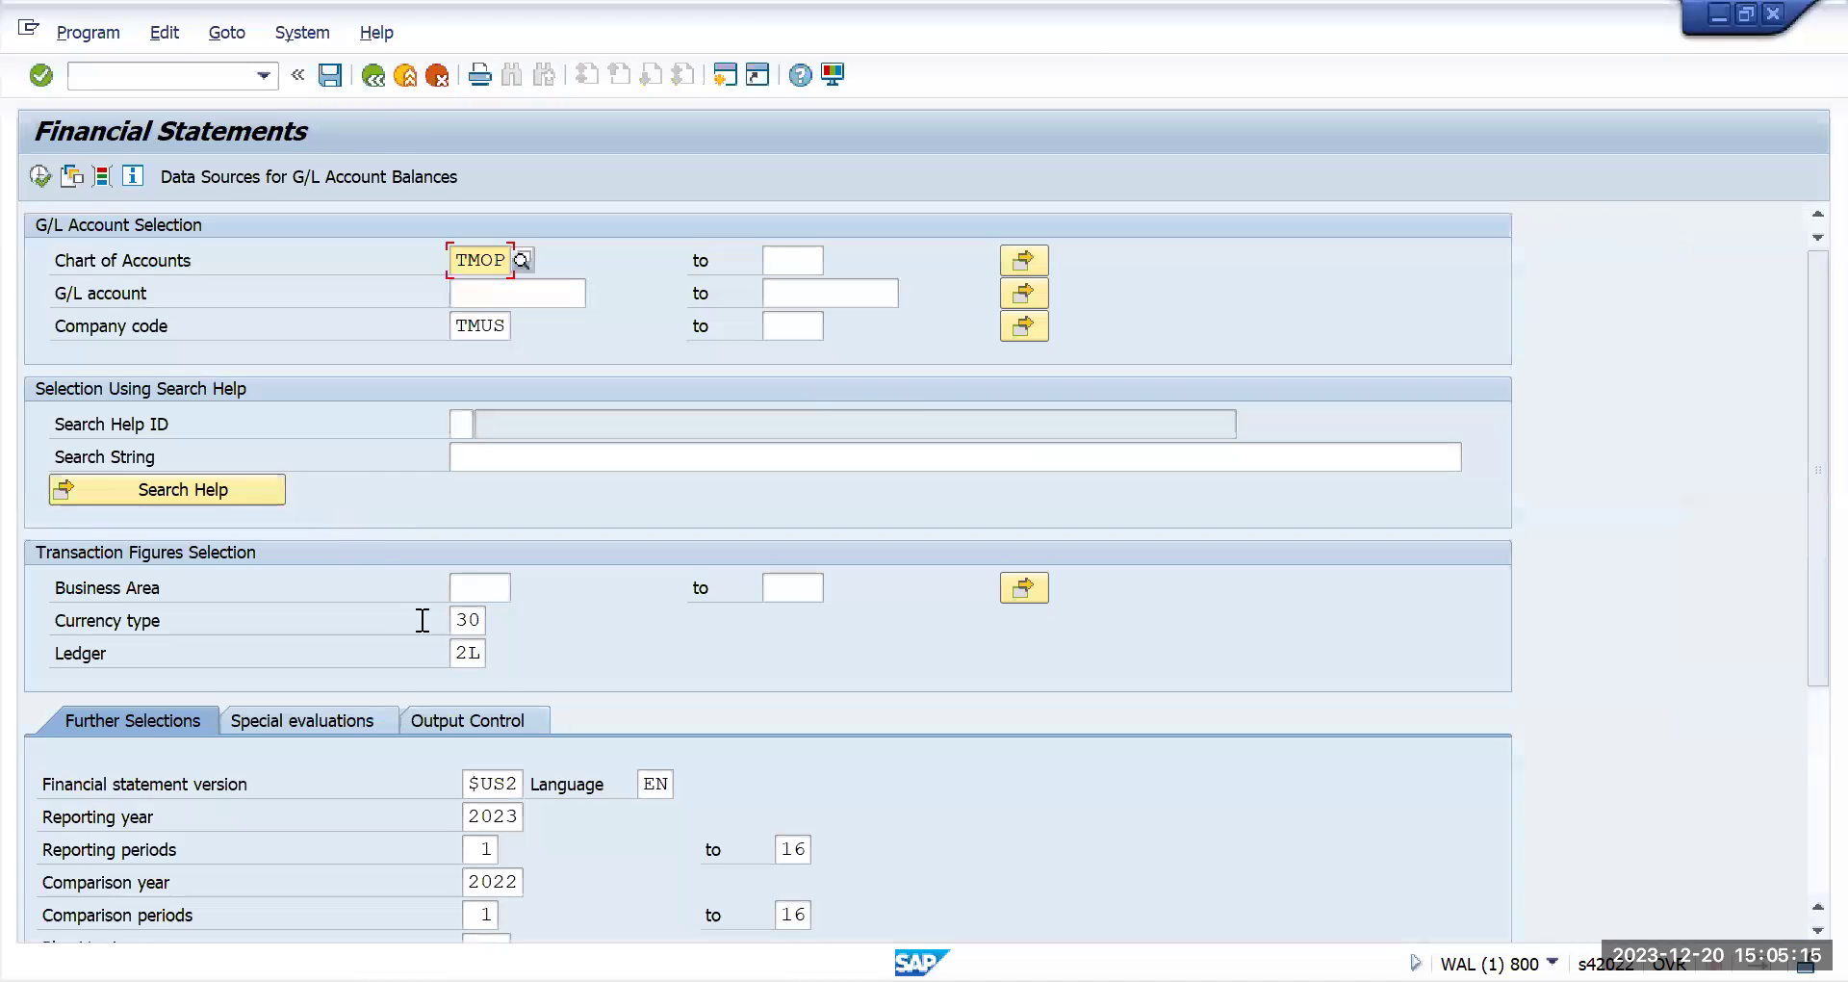
Replace ledger 2L with 0L and rerun the report
{"action": "left_click", "coordinate": [456, 653]}
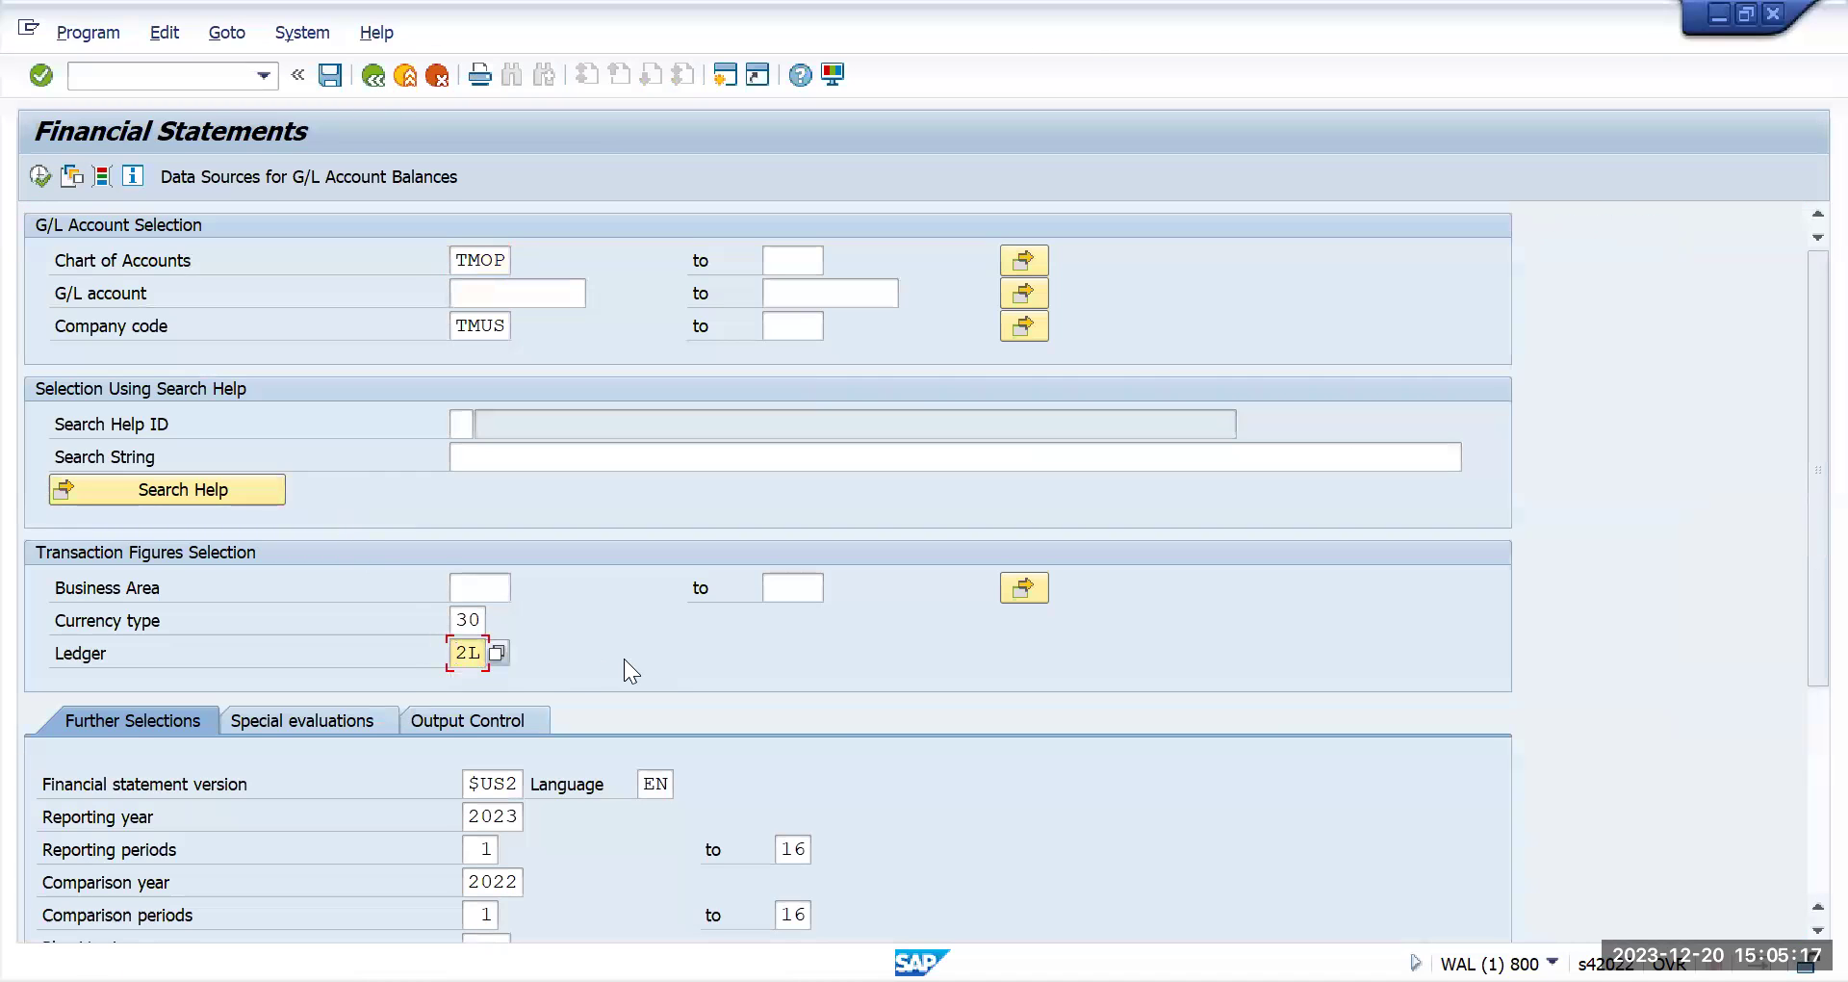
{"action": "type", "text": "01"}
{"action": "left_click", "coordinate": [39, 176]}
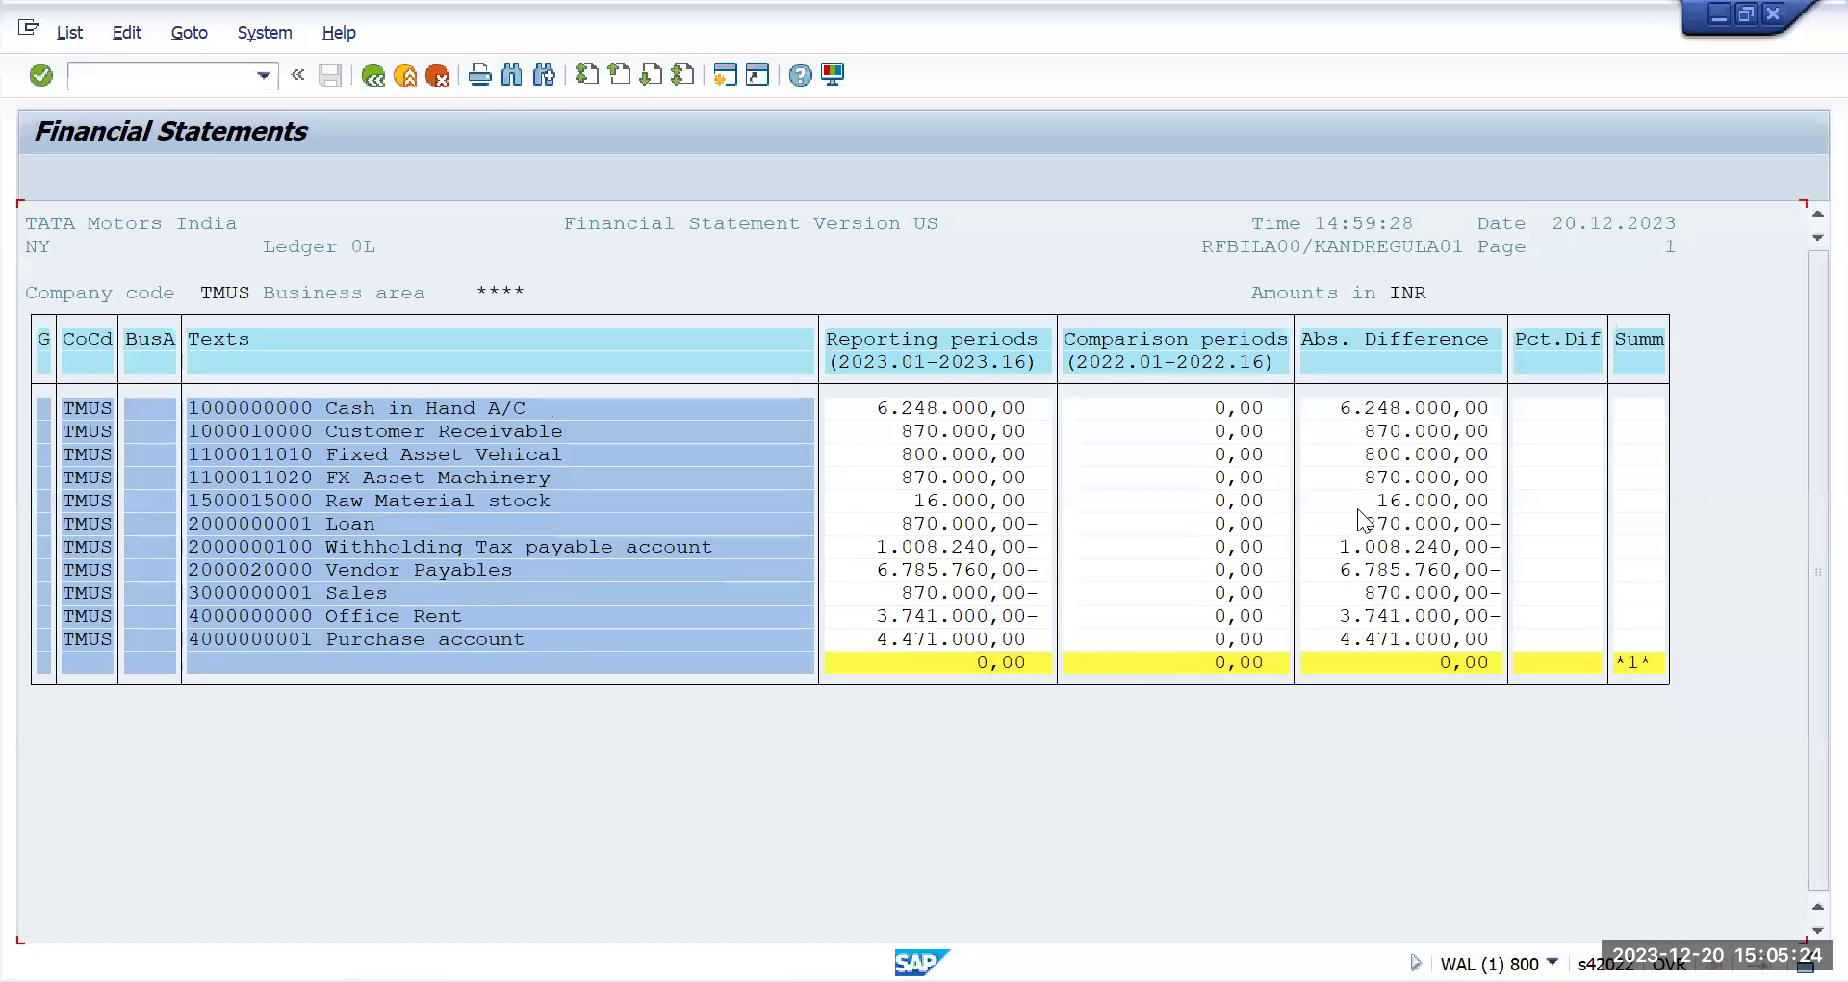
Check the INR Abs. Difference and Reporting periods amounts, including Withholding Tax
{"action": "left_click", "coordinate": [1379, 406]}
{"action": "left_click", "coordinate": [1401, 498]}
{"action": "left_click", "coordinate": [1395, 568]}
{"action": "left_click", "coordinate": [1409, 637]}
{"action": "left_click", "coordinate": [979, 570]}
{"action": "left_click", "coordinate": [943, 431]}
{"action": "left_click", "coordinate": [908, 546]}
{"action": "left_click", "coordinate": [1420, 292]}
Change the currency type from 30 to 10 and rerun the ledger 0L report
{"action": "left_click", "coordinate": [382, 77]}
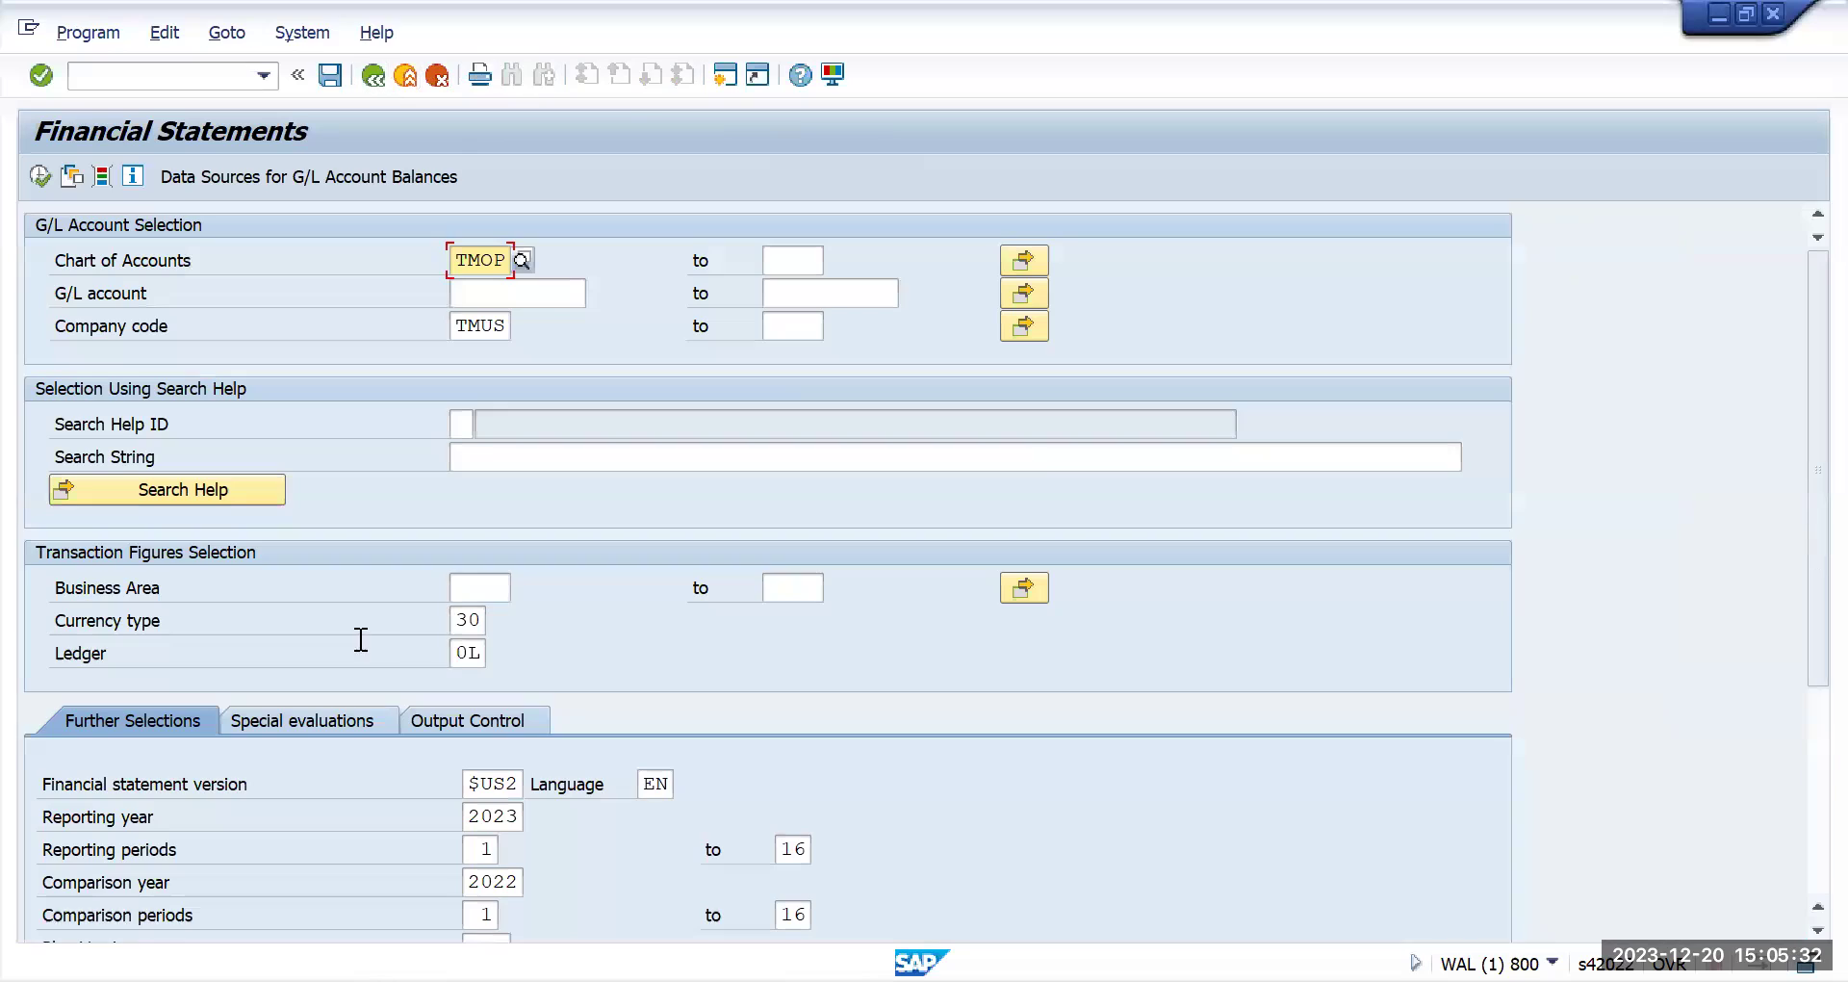
{"action": "left_click", "coordinate": [464, 621]}
{"action": "key", "text": "BackSpace"}
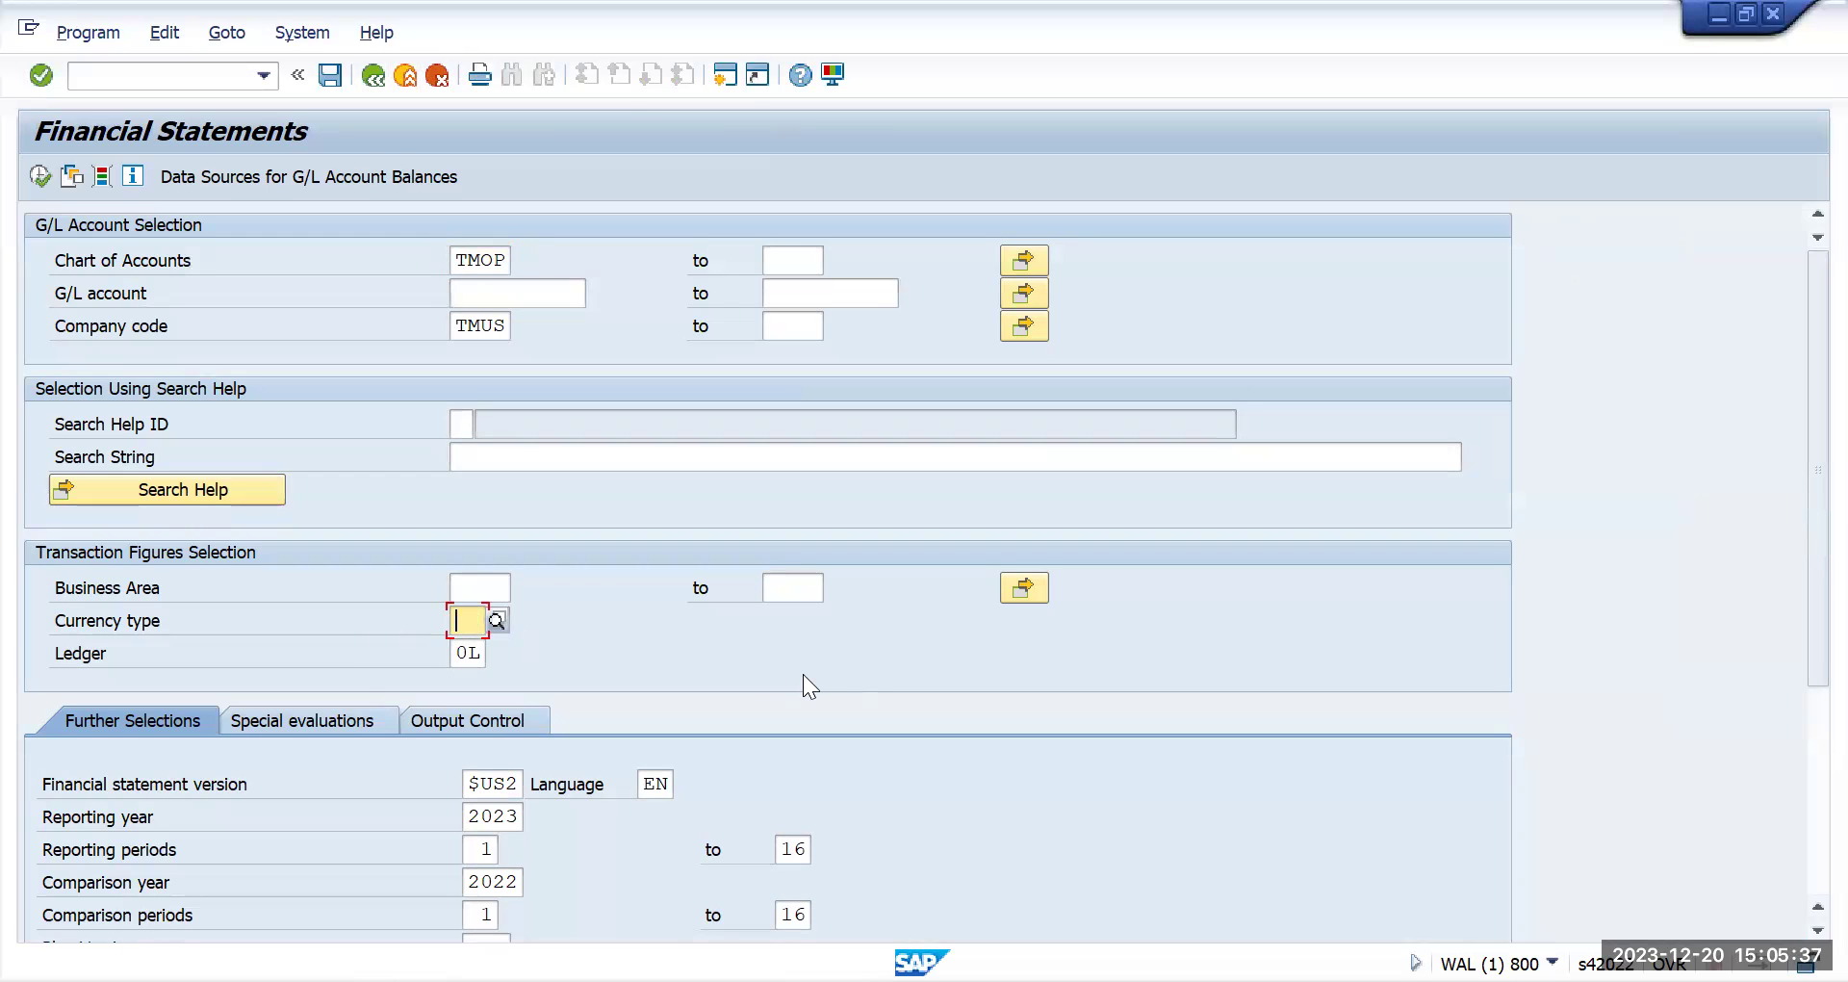
{"action": "type", "text": "10"}
{"action": "key", "text": "Tab"}
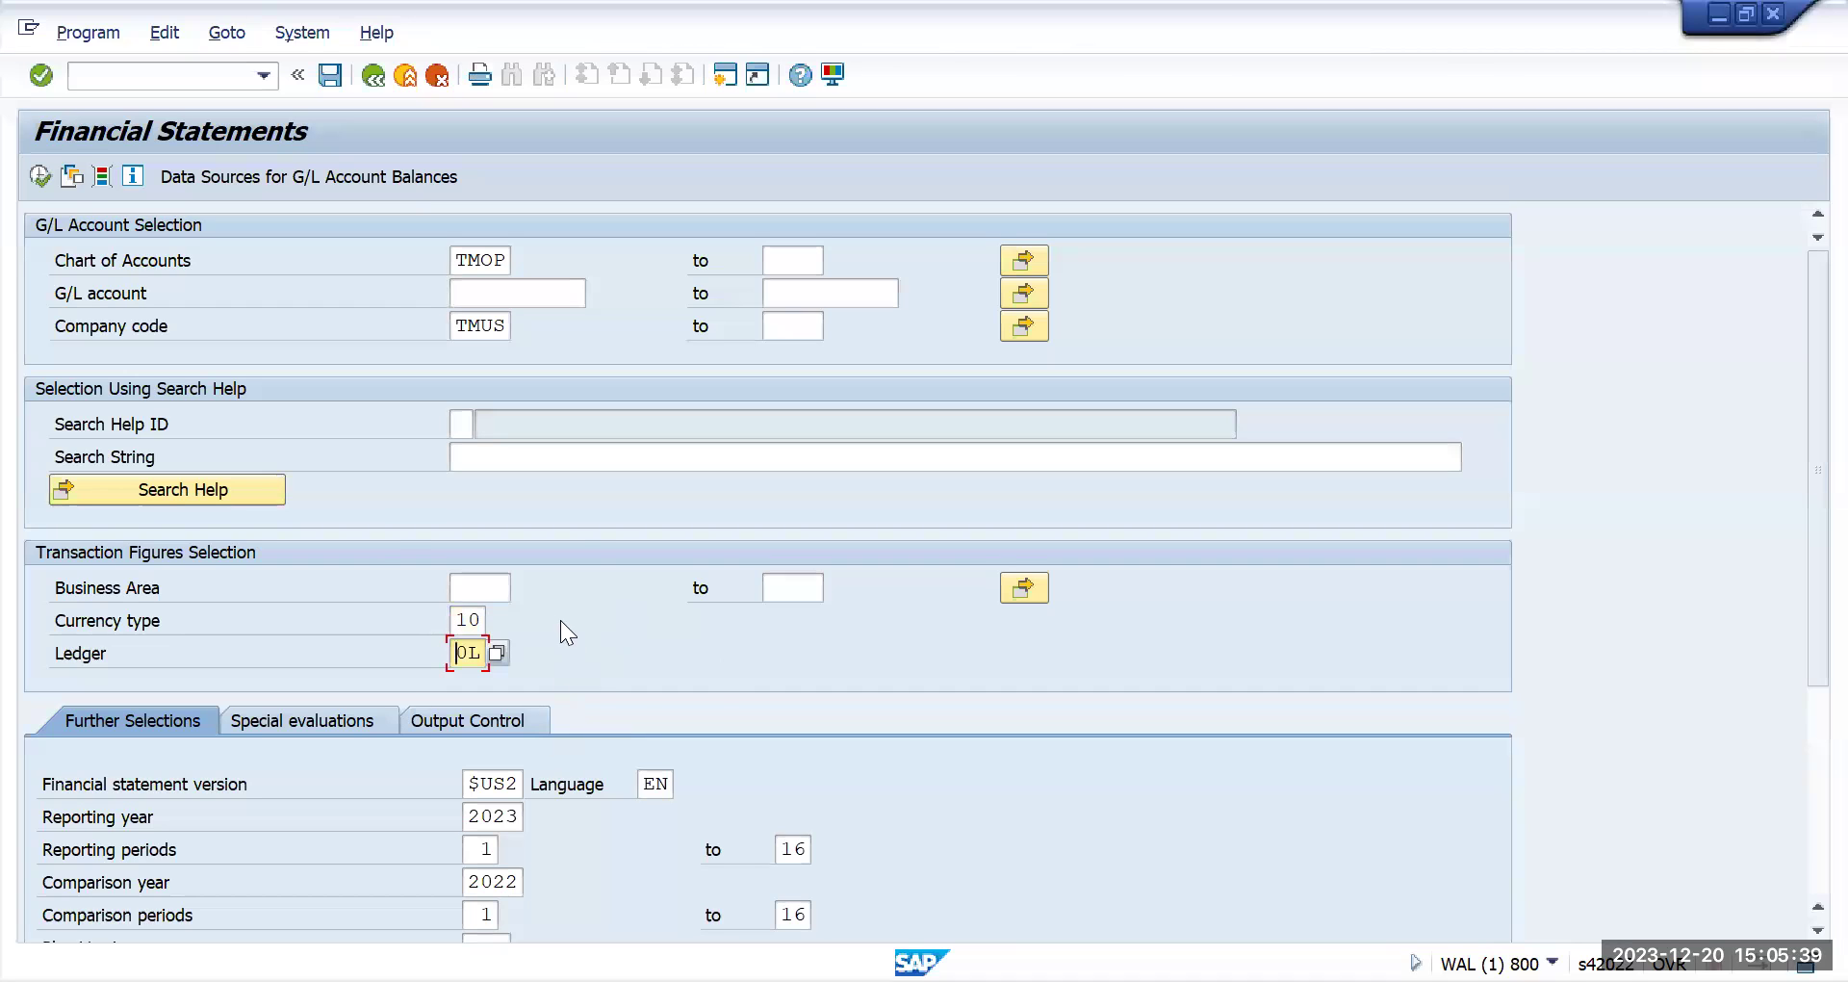
{"action": "key", "text": "F8"}
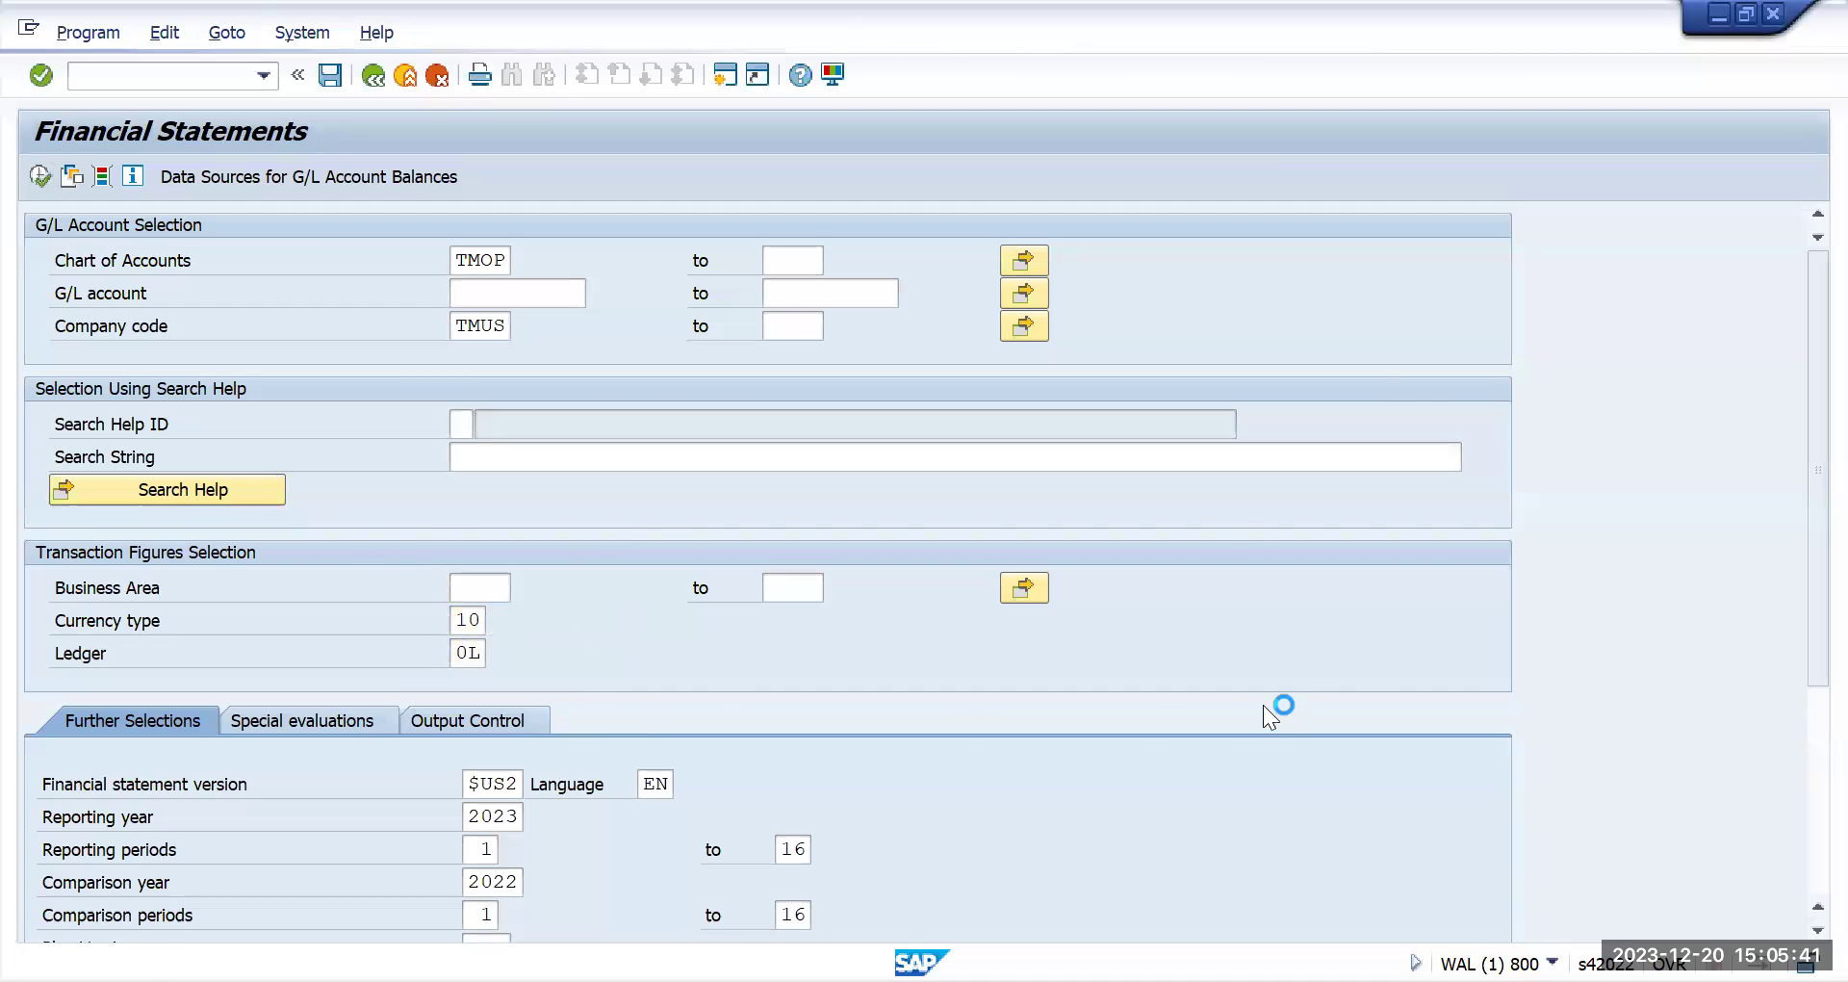
Review the TMUS USD balances and Abs. Difference amounts in the output
{"action": "left_click", "coordinate": [1419, 407]}
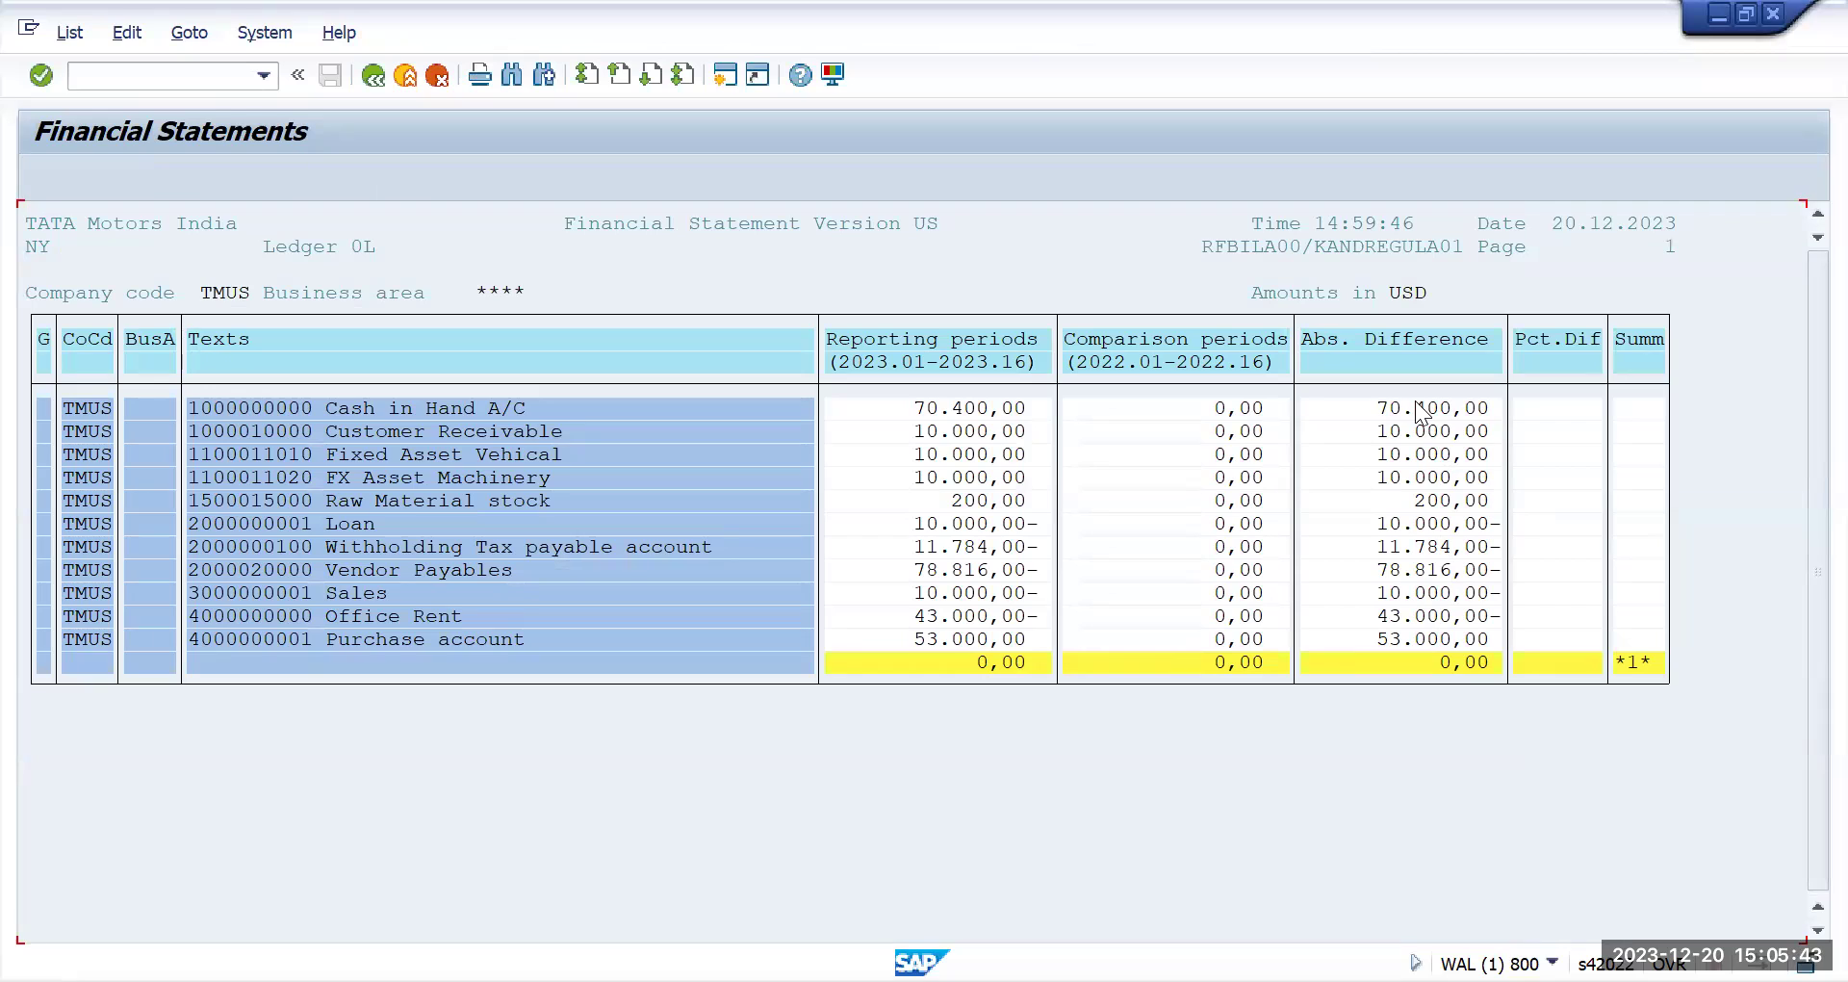
{"action": "left_click", "coordinate": [1432, 481]}
{"action": "left_click", "coordinate": [1415, 568]}
{"action": "left_click", "coordinate": [1405, 618]}
Go back to the selection and add TMIN as a second company code
{"action": "left_click", "coordinate": [219, 302]}
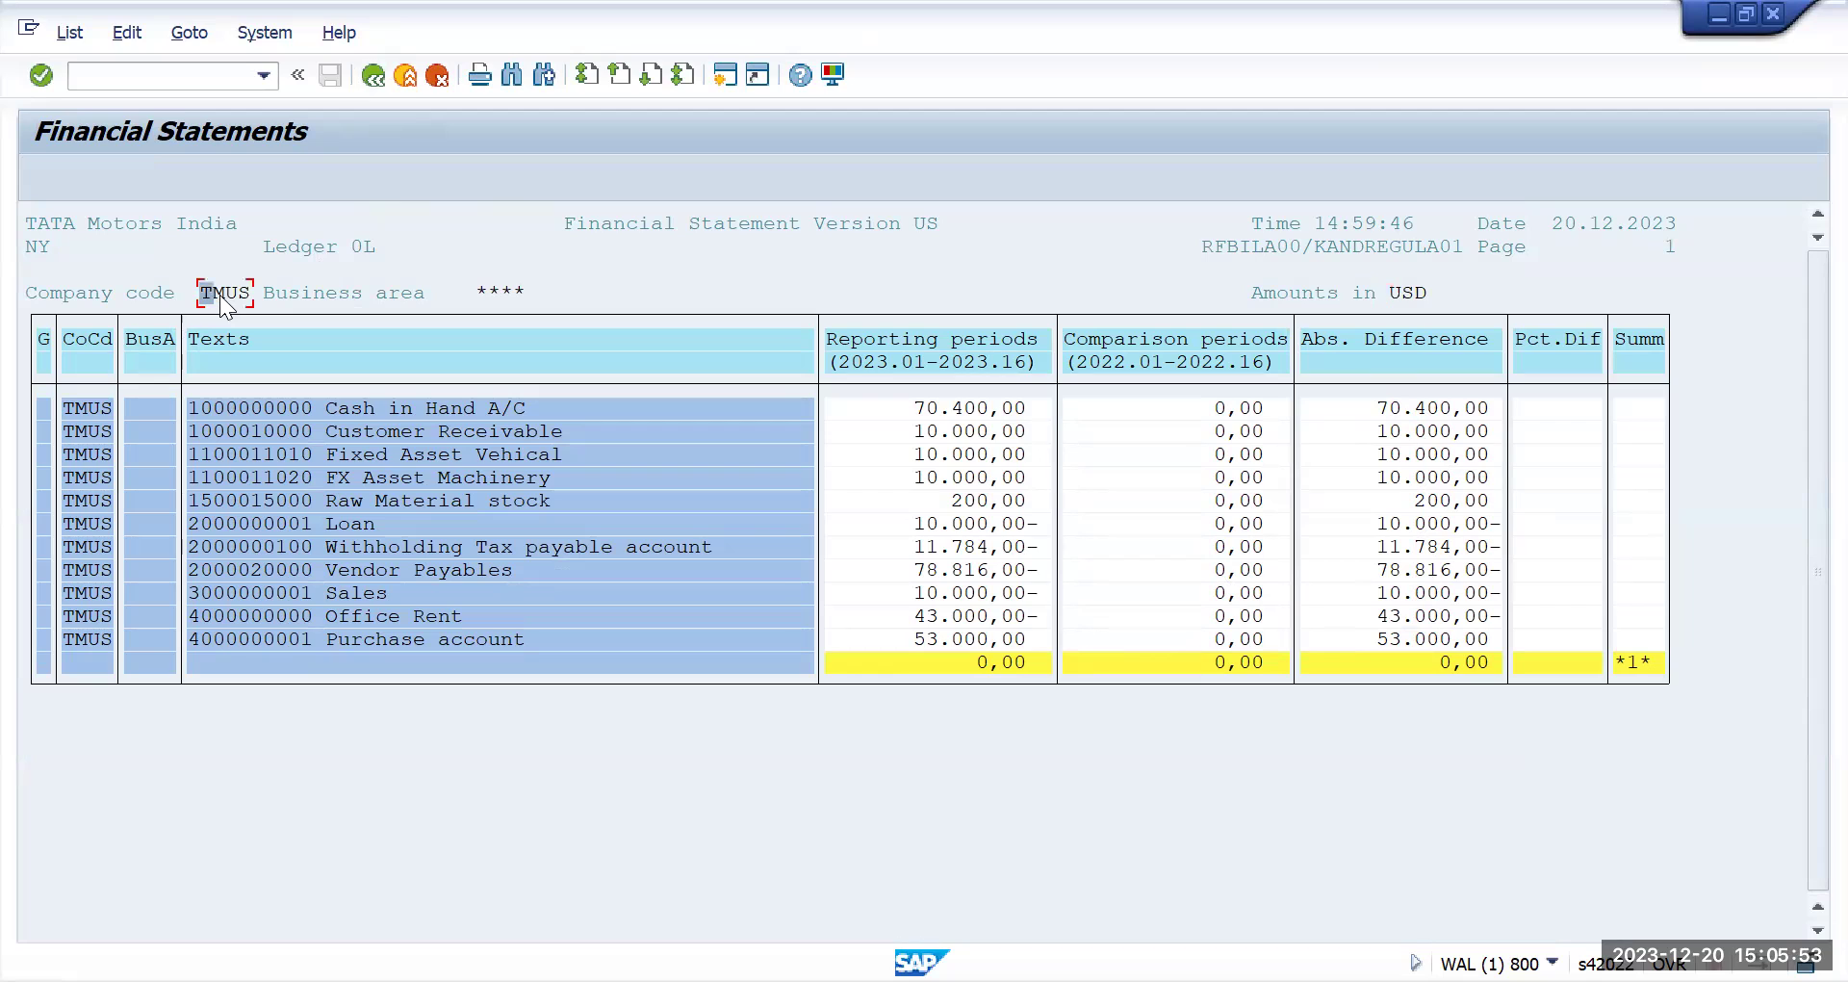
{"action": "left_click", "coordinate": [377, 75]}
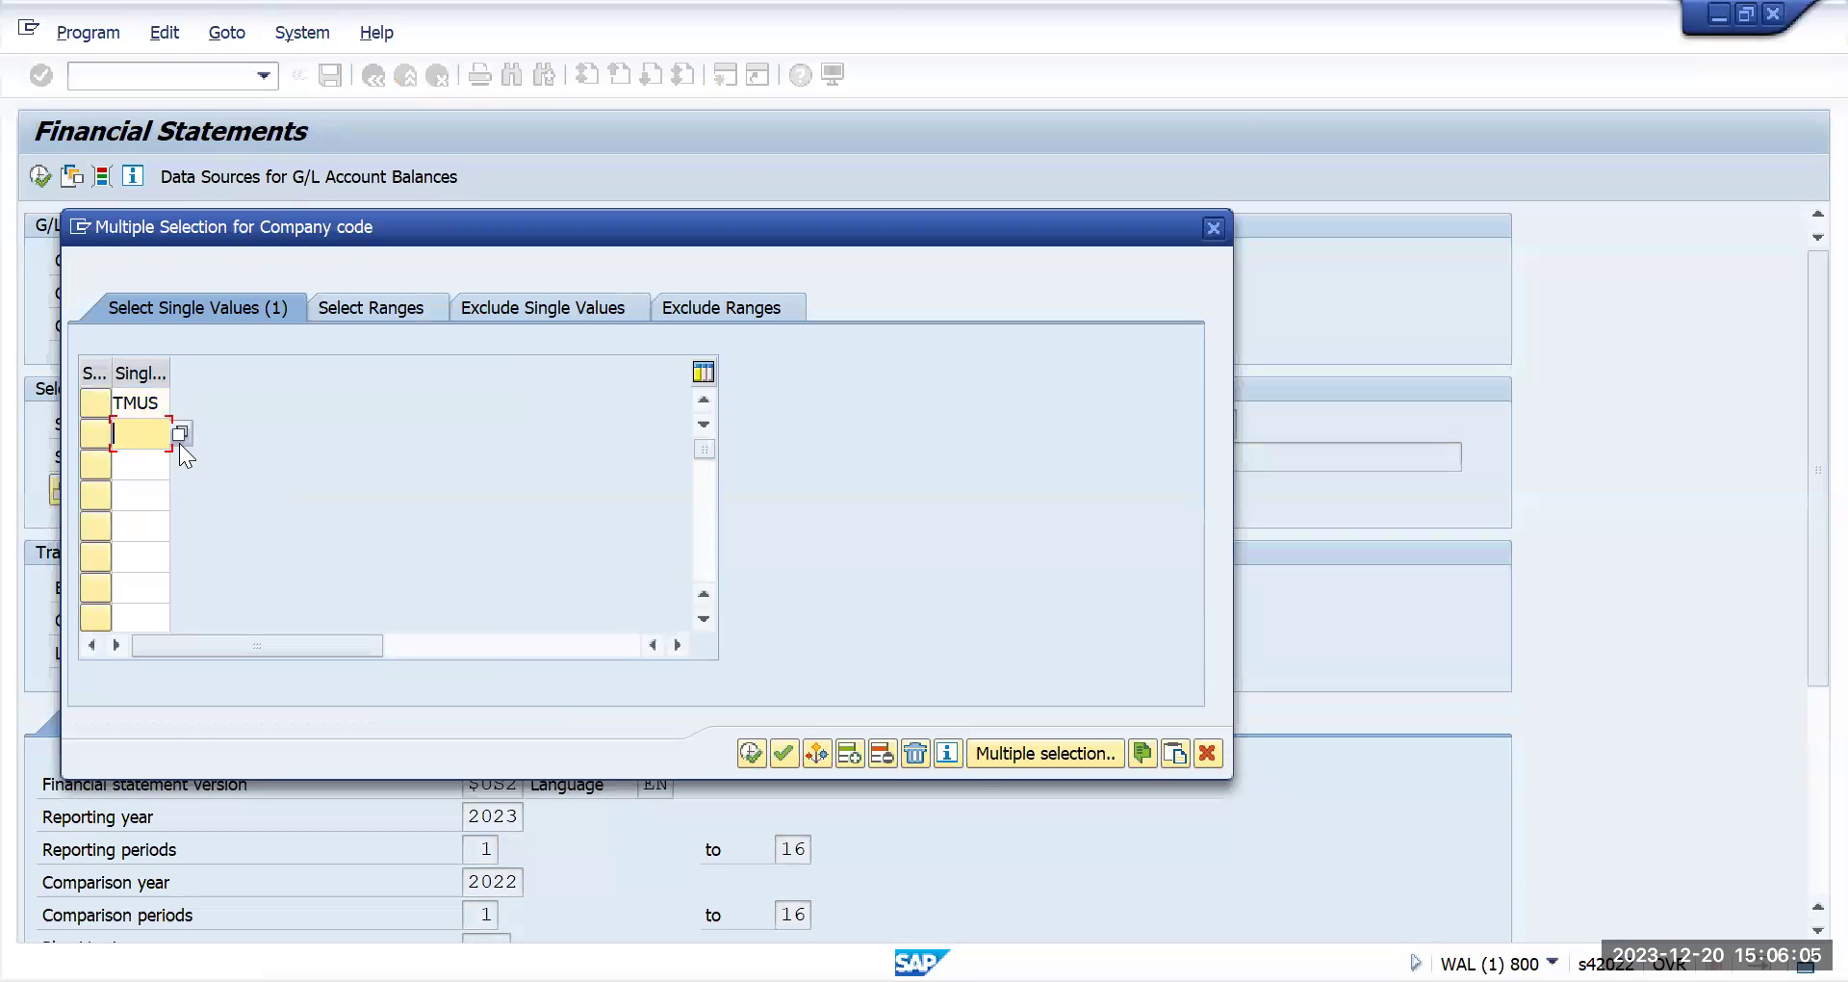
{"action": "type", "text": "TMIN"}
{"action": "key", "text": "Down"}
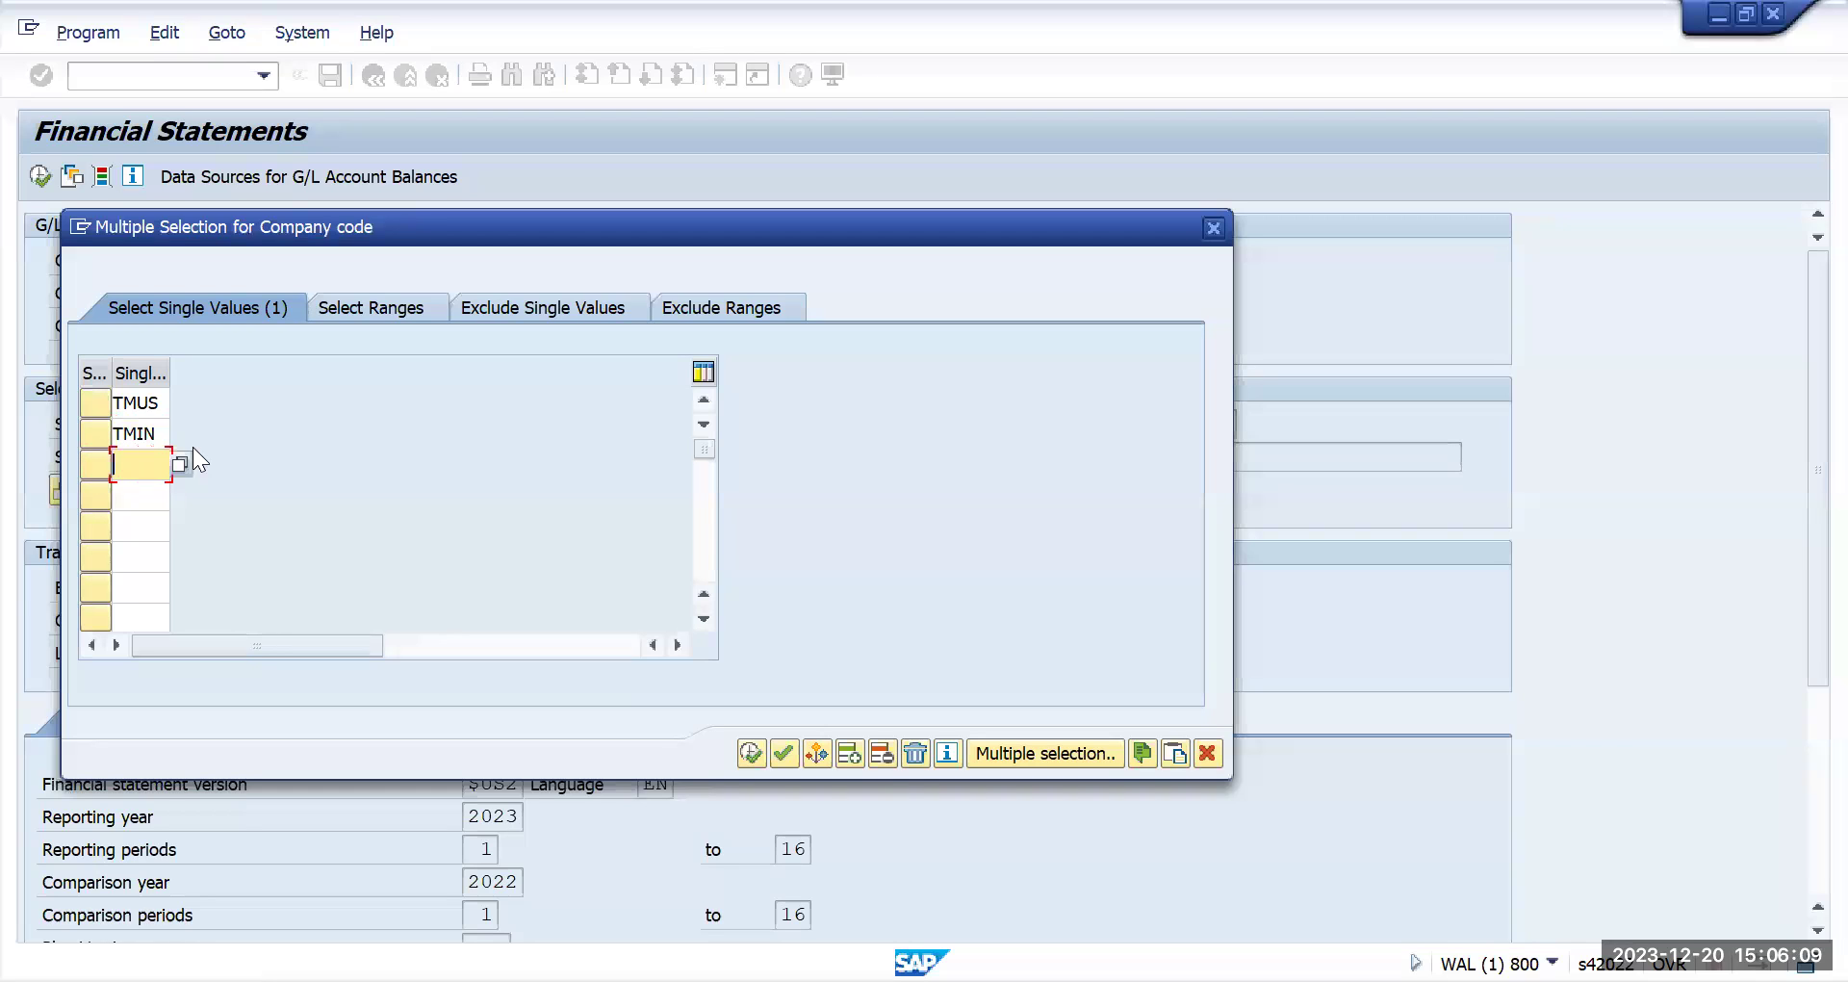
Look up company codes starting with TM, pick TMGB, and copy the selection
{"action": "type", "text": "TMGB"}
{"action": "key", "text": "Return"}
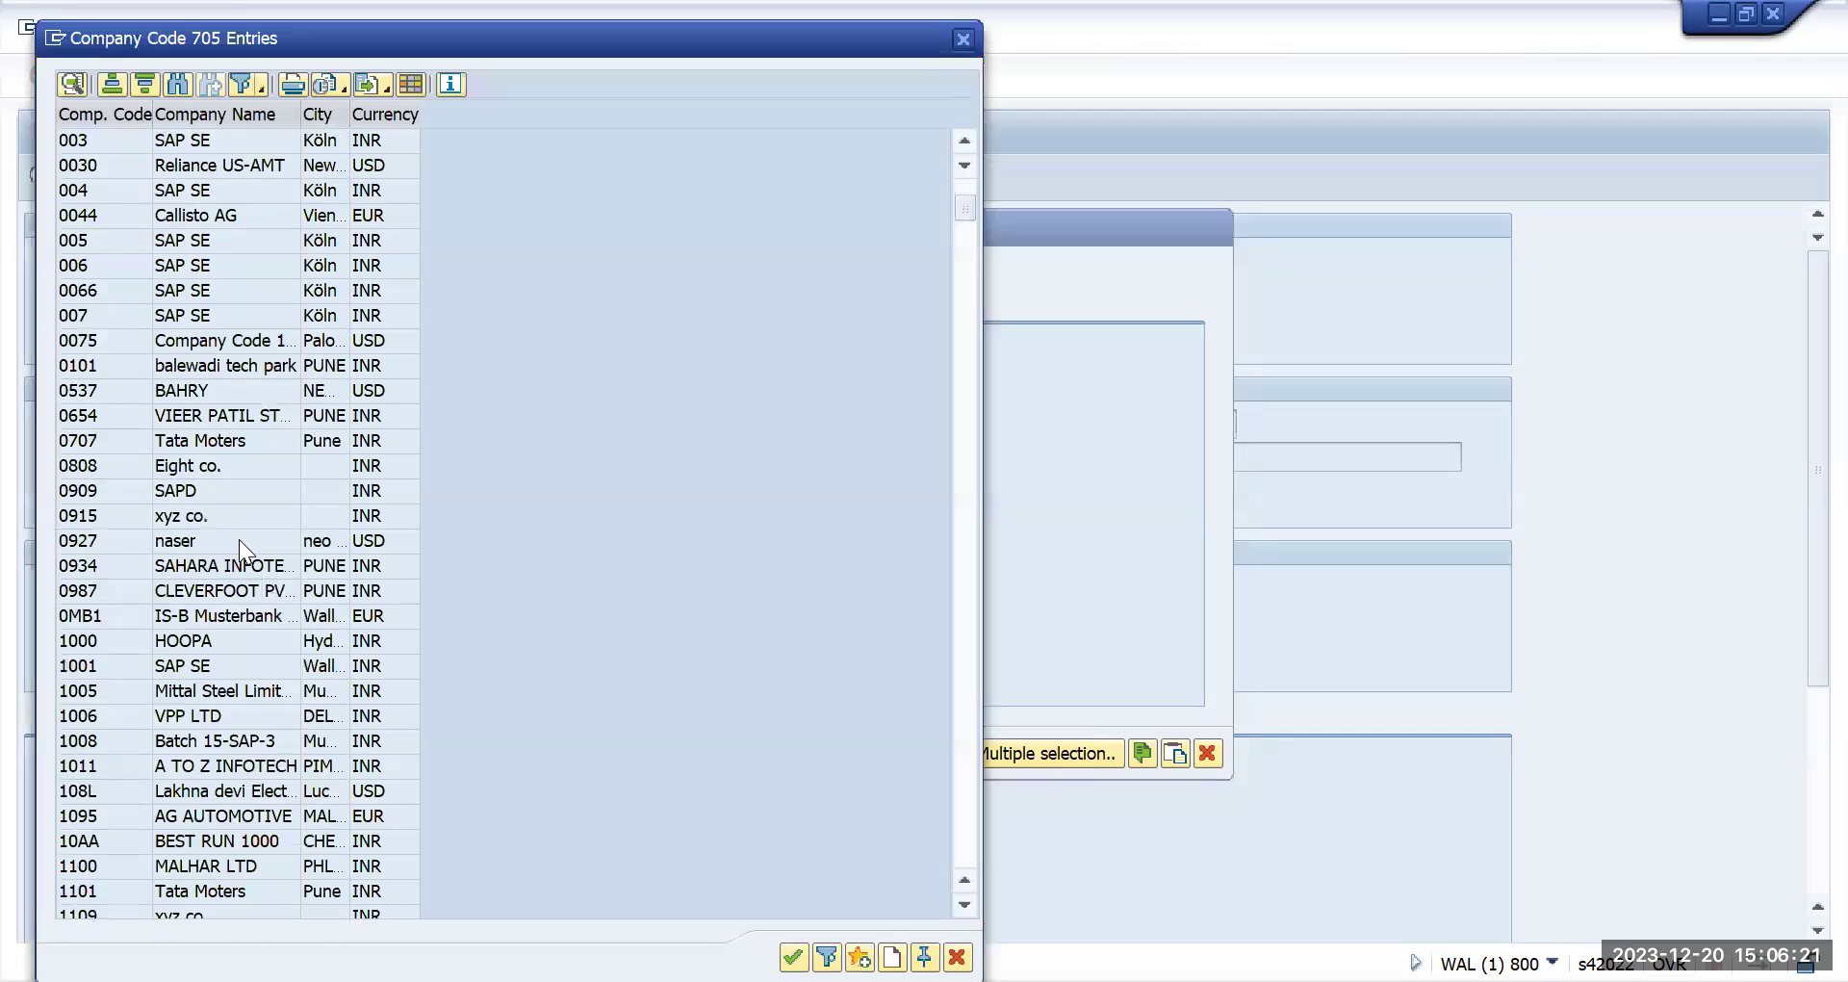
{"action": "scroll", "coordinate": [633, 450], "scroll_direction": "down", "scroll_amount": 10}
{"action": "left_click_drag", "start_coordinate": [965, 239], "coordinate": [966, 745]}
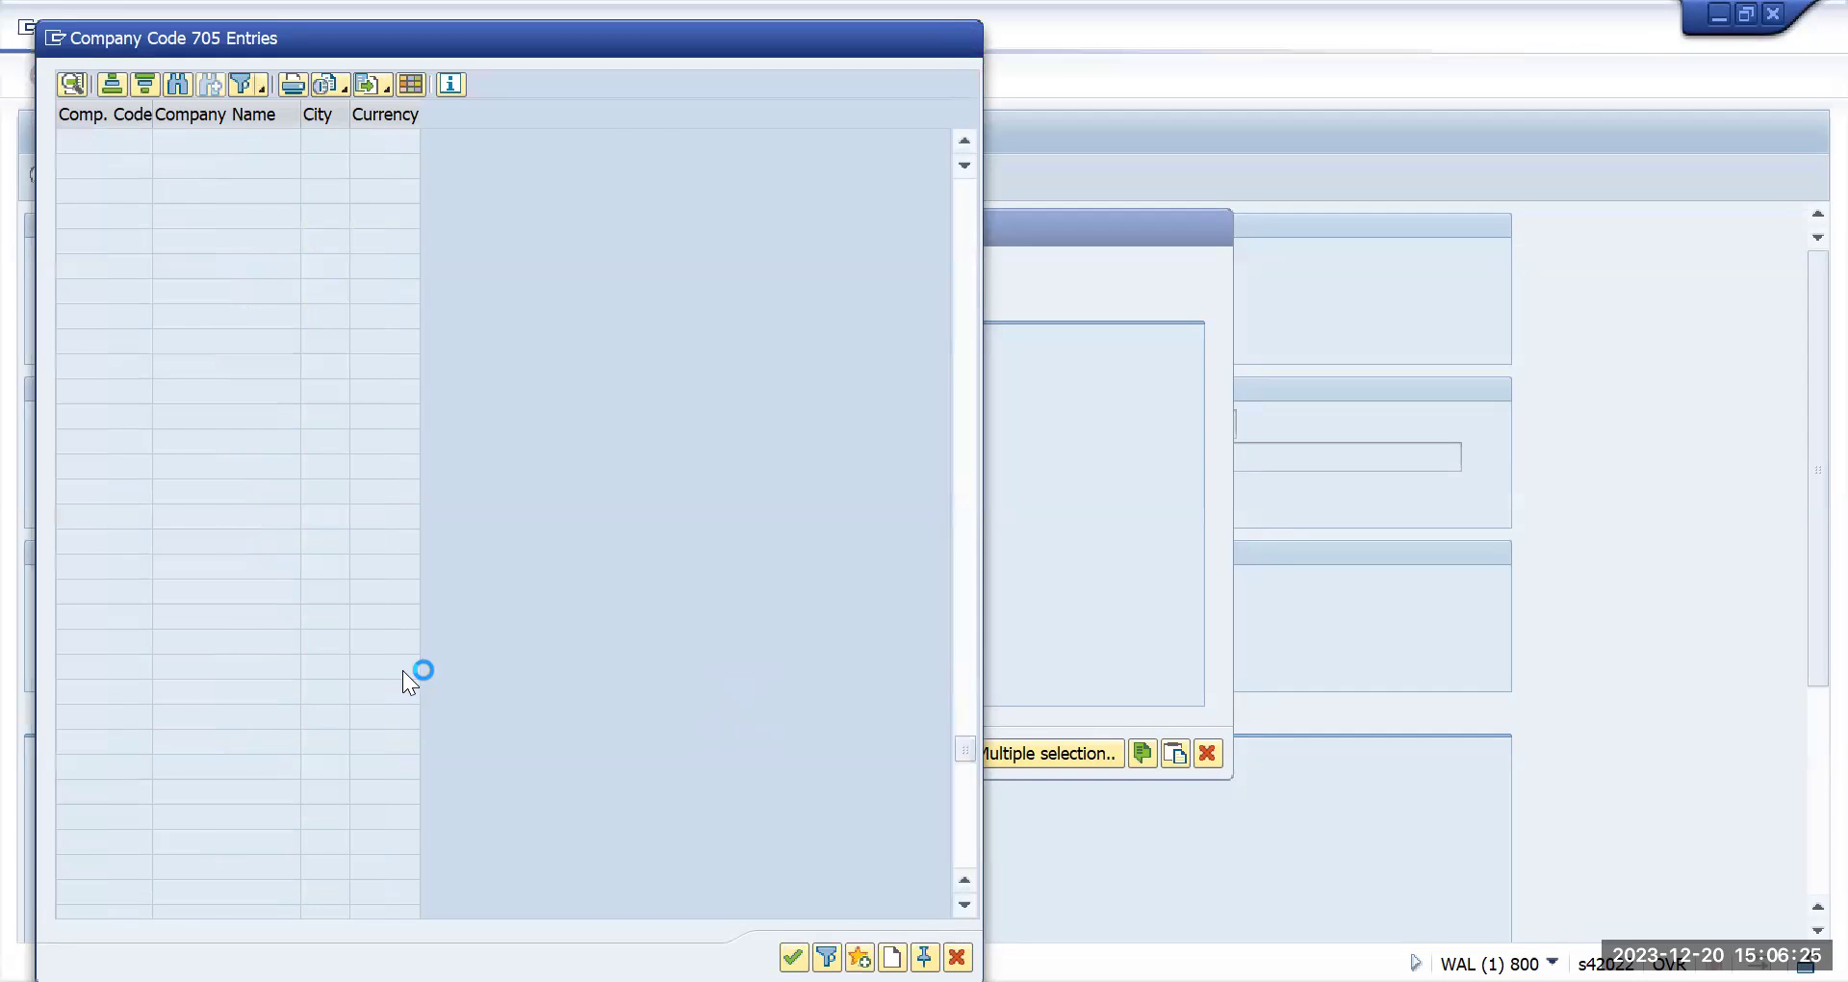
{"action": "scroll", "coordinate": [320, 669], "scroll_direction": "down", "scroll_amount": 15}
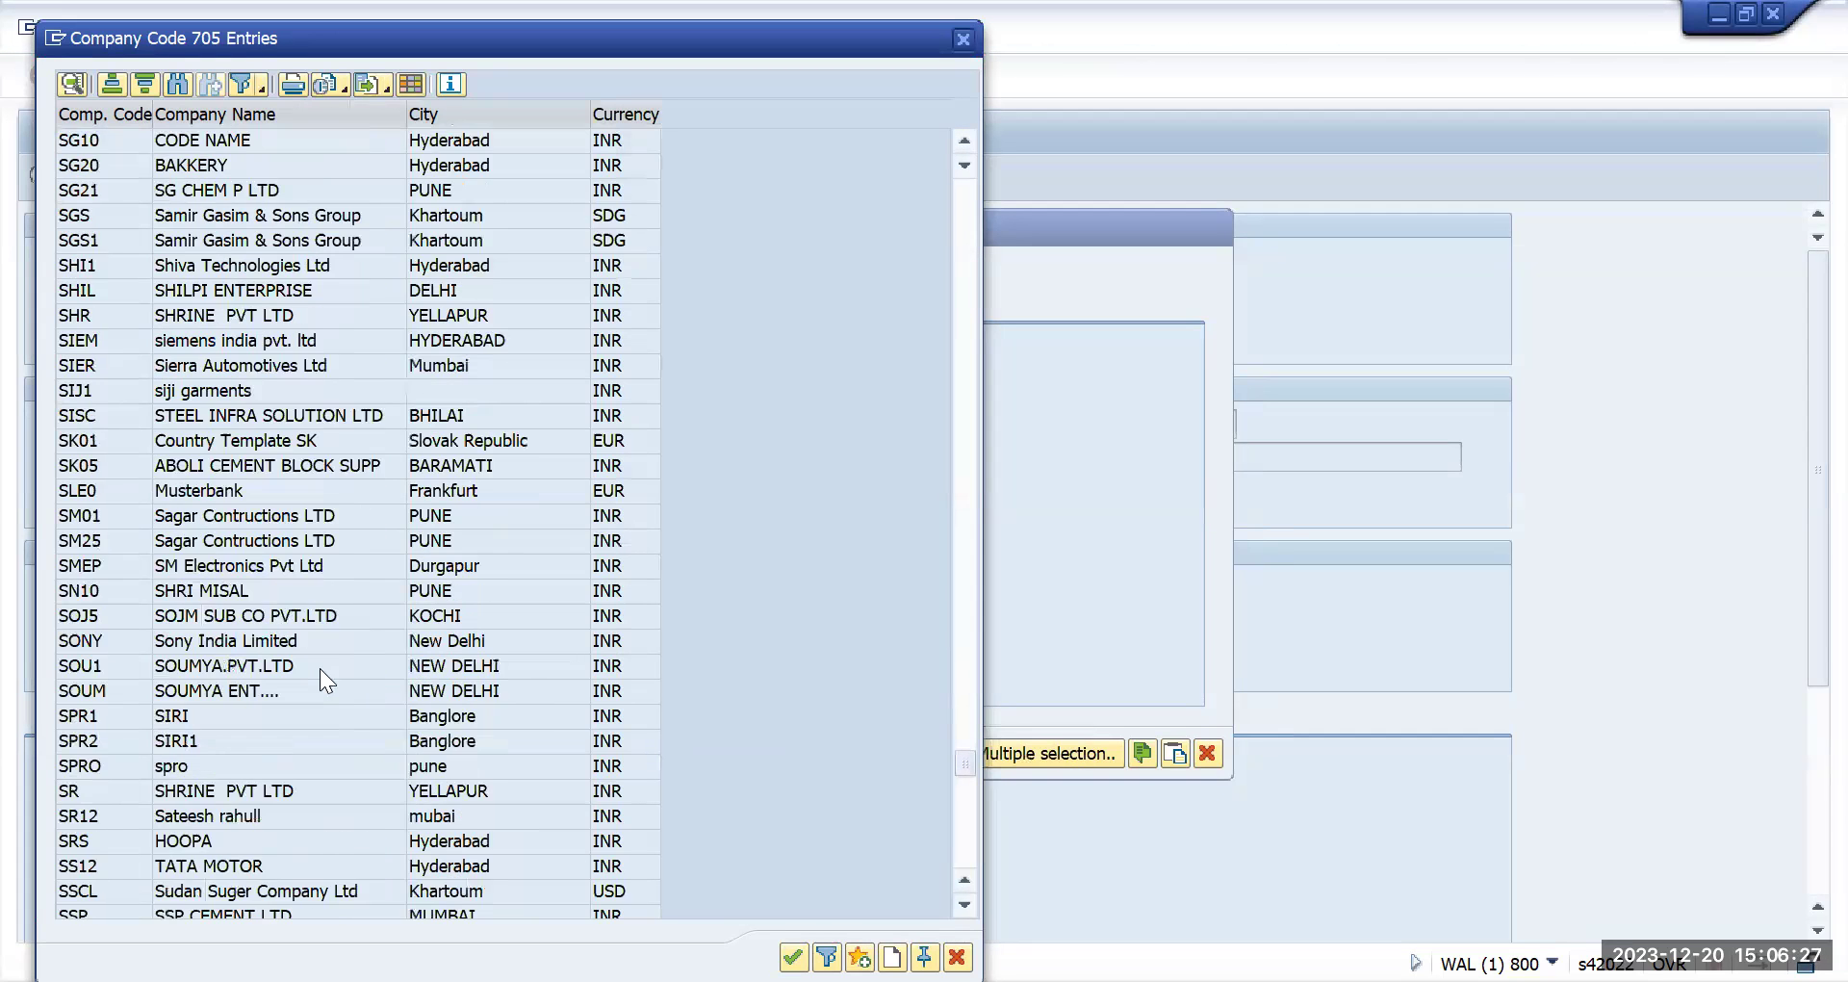
{"action": "scroll", "coordinate": [319, 668], "scroll_direction": "down", "scroll_amount": 4}
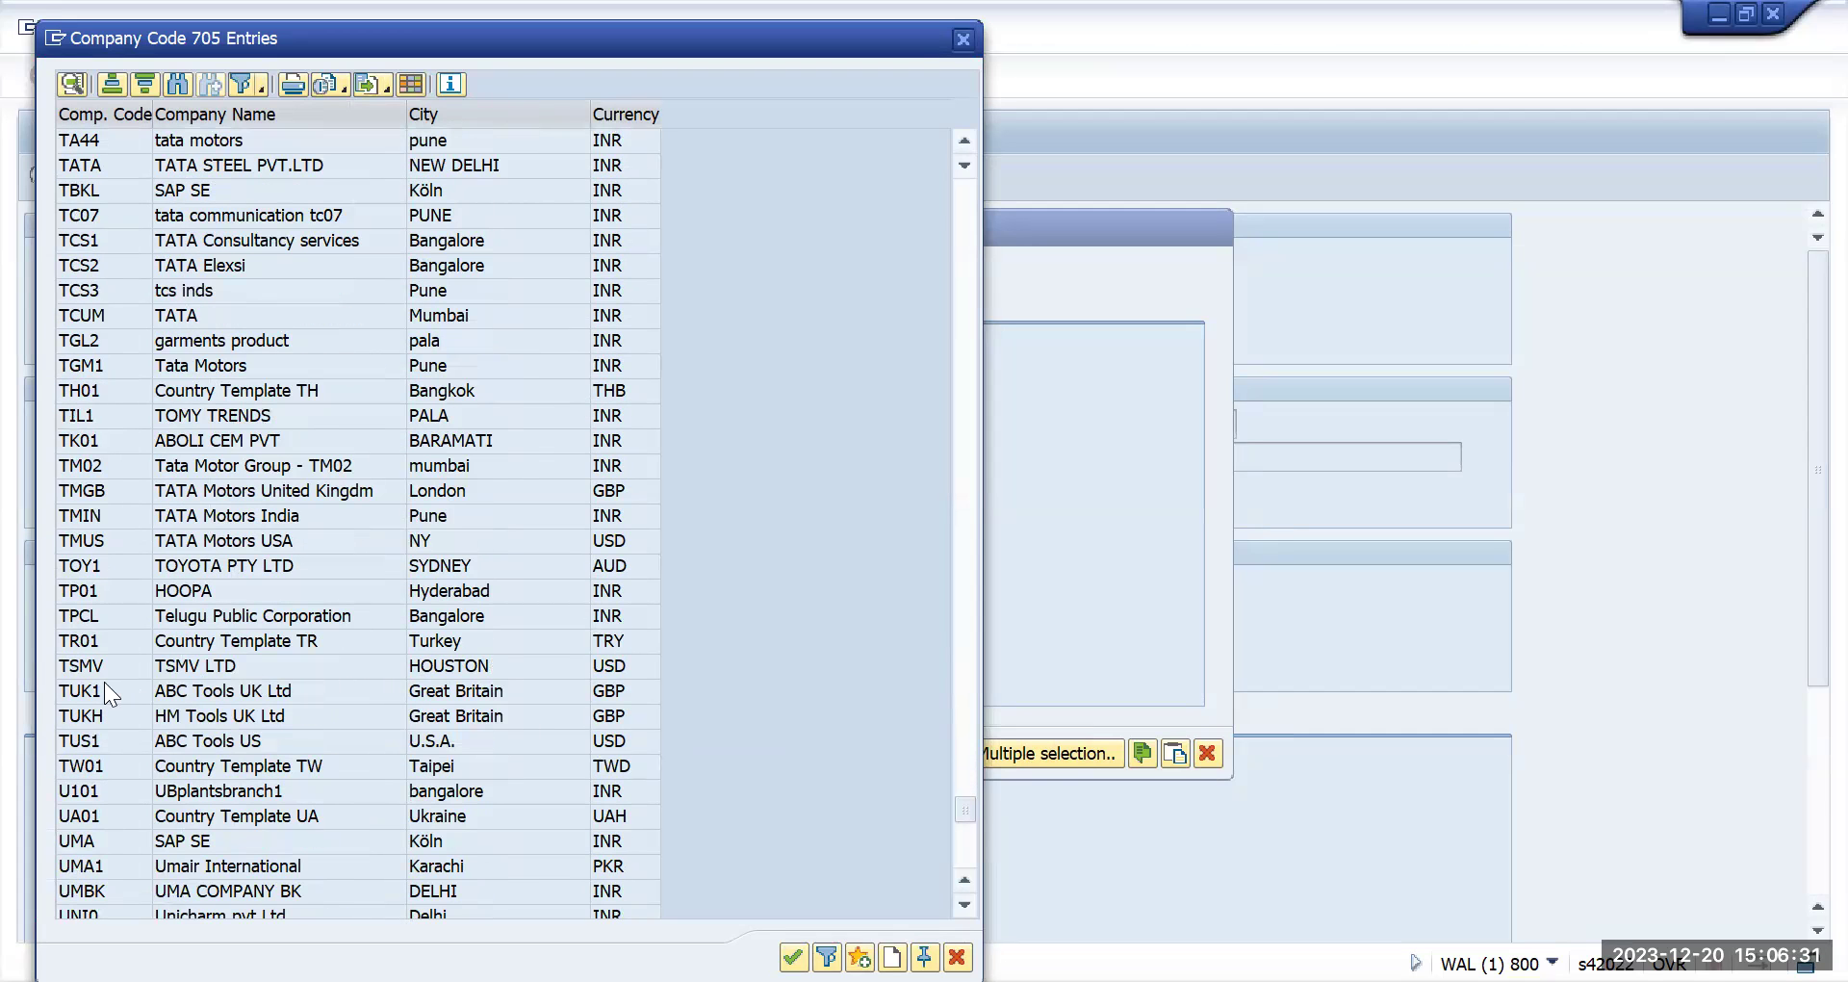
{"action": "double_click", "coordinate": [104, 493]}
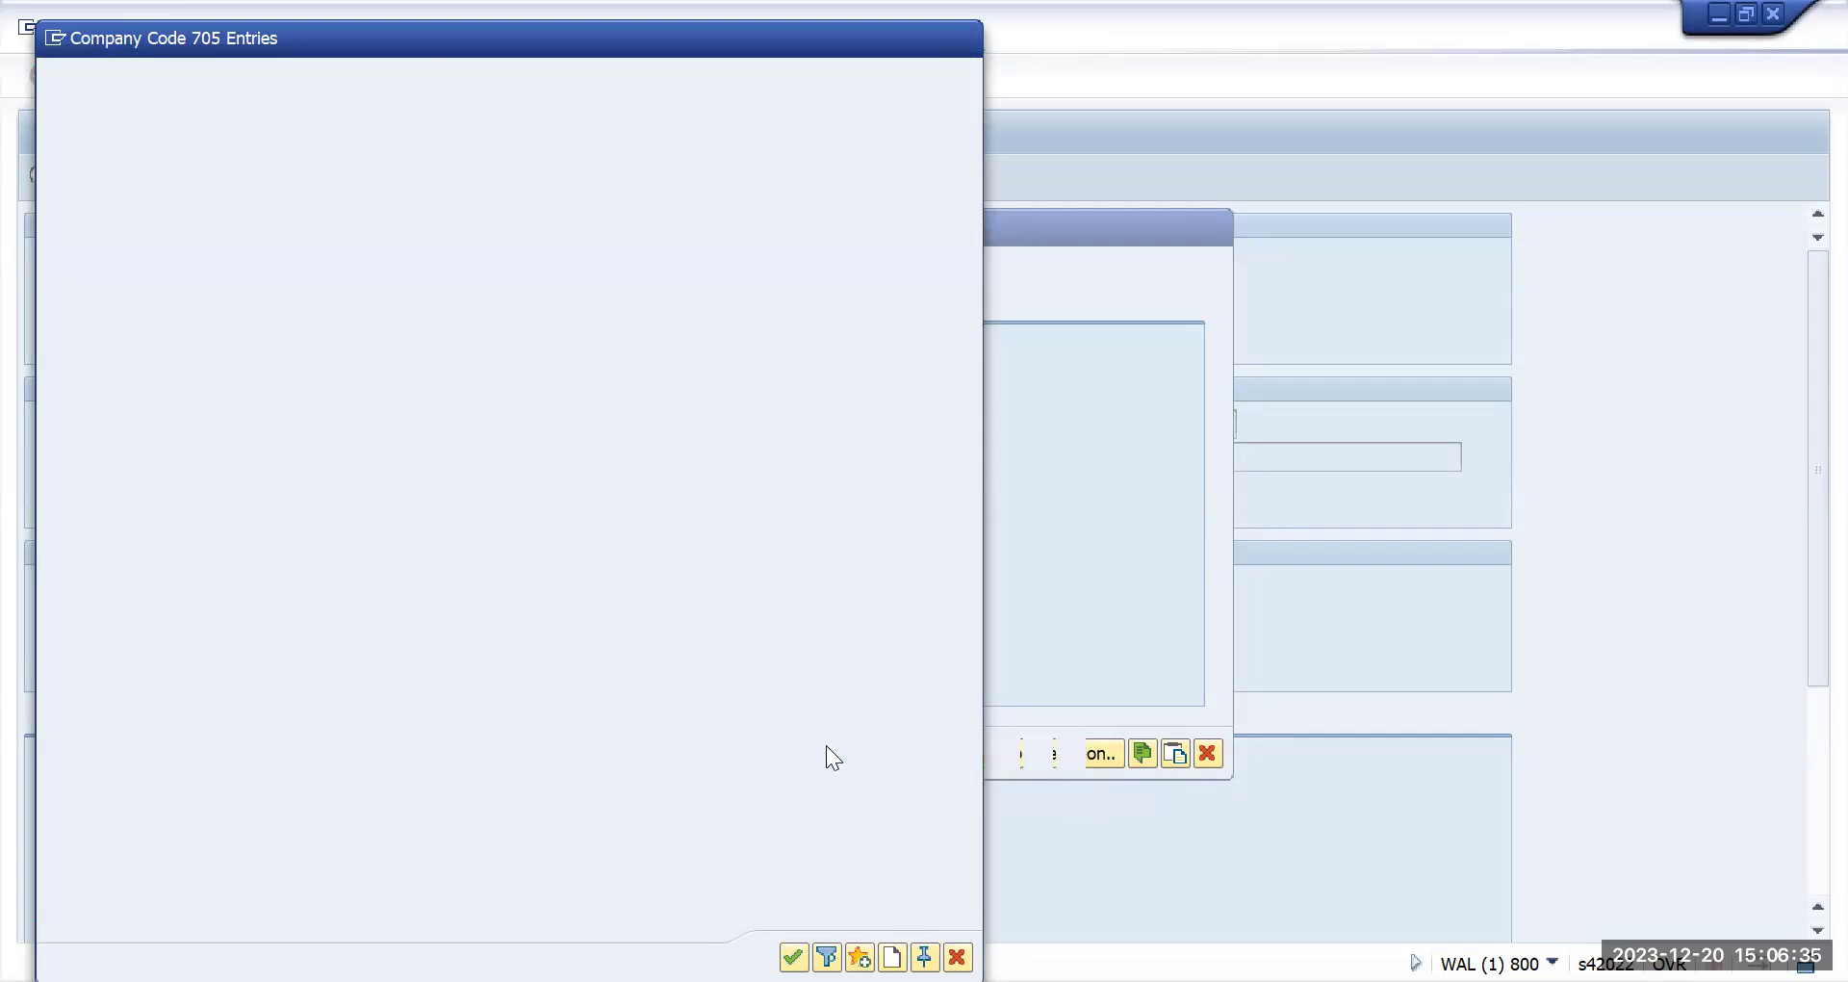
{"action": "left_click", "coordinate": [776, 755]}
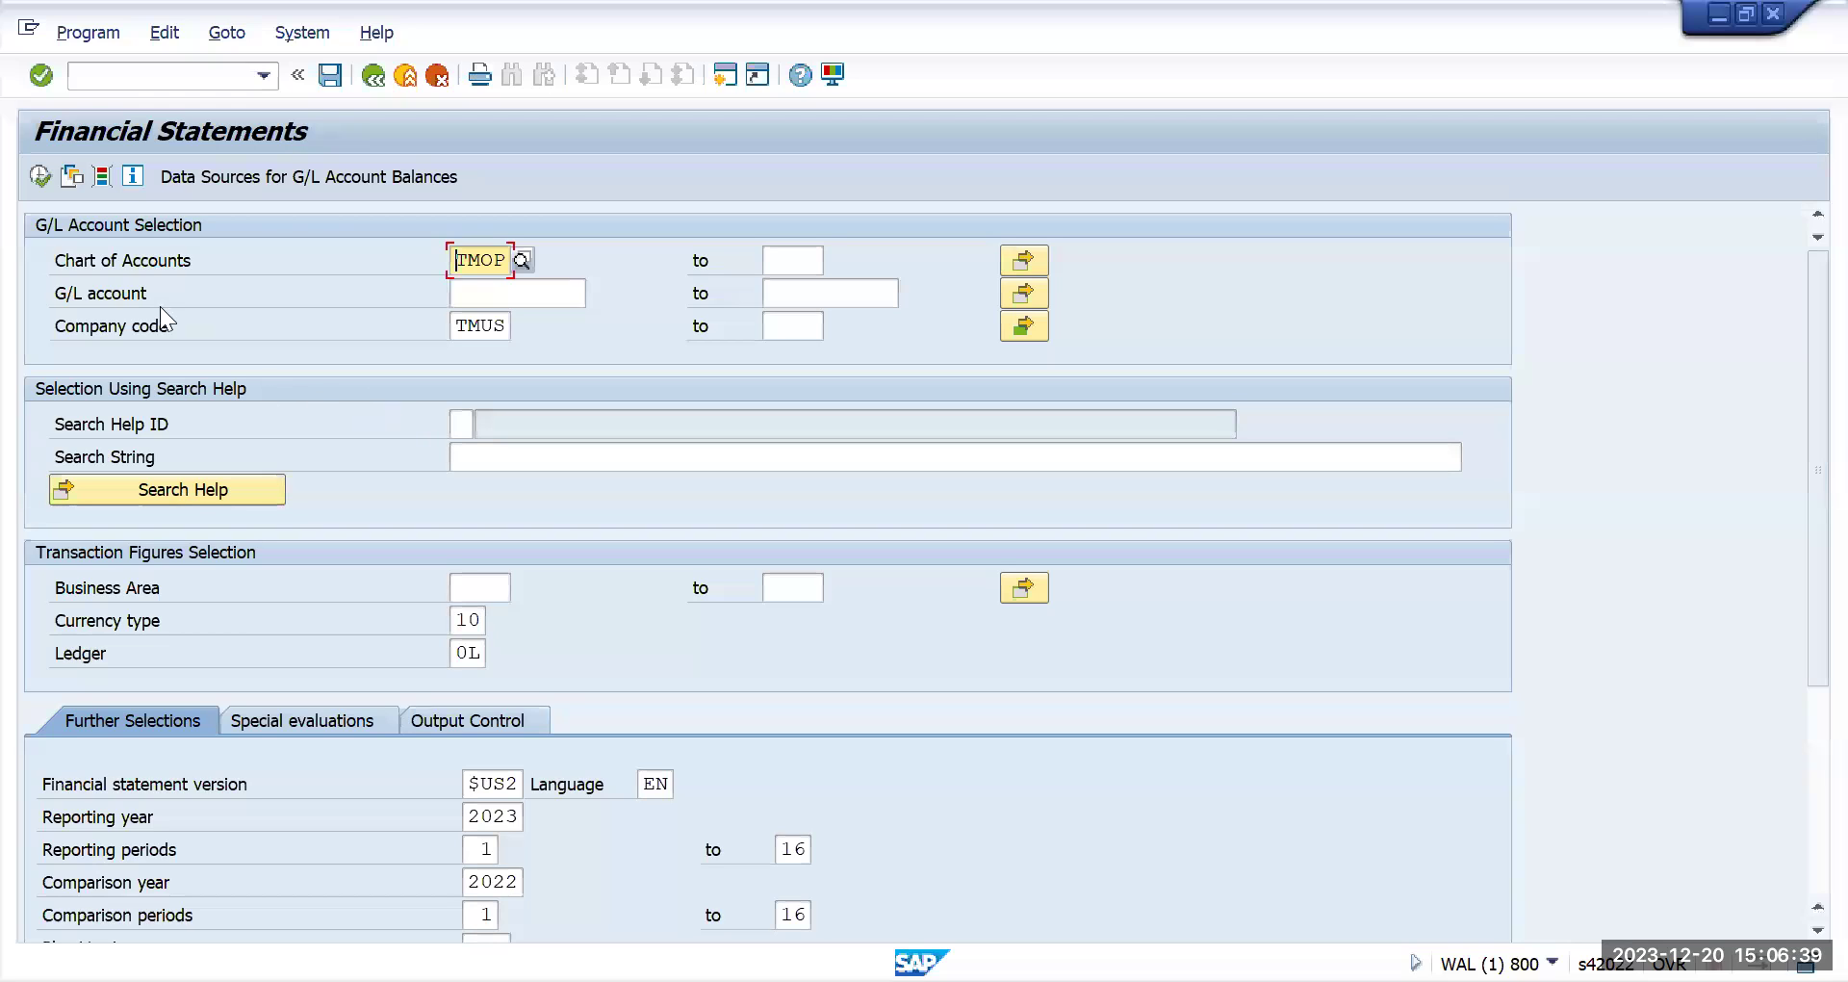
{"action": "left_click", "coordinate": [41, 180]}
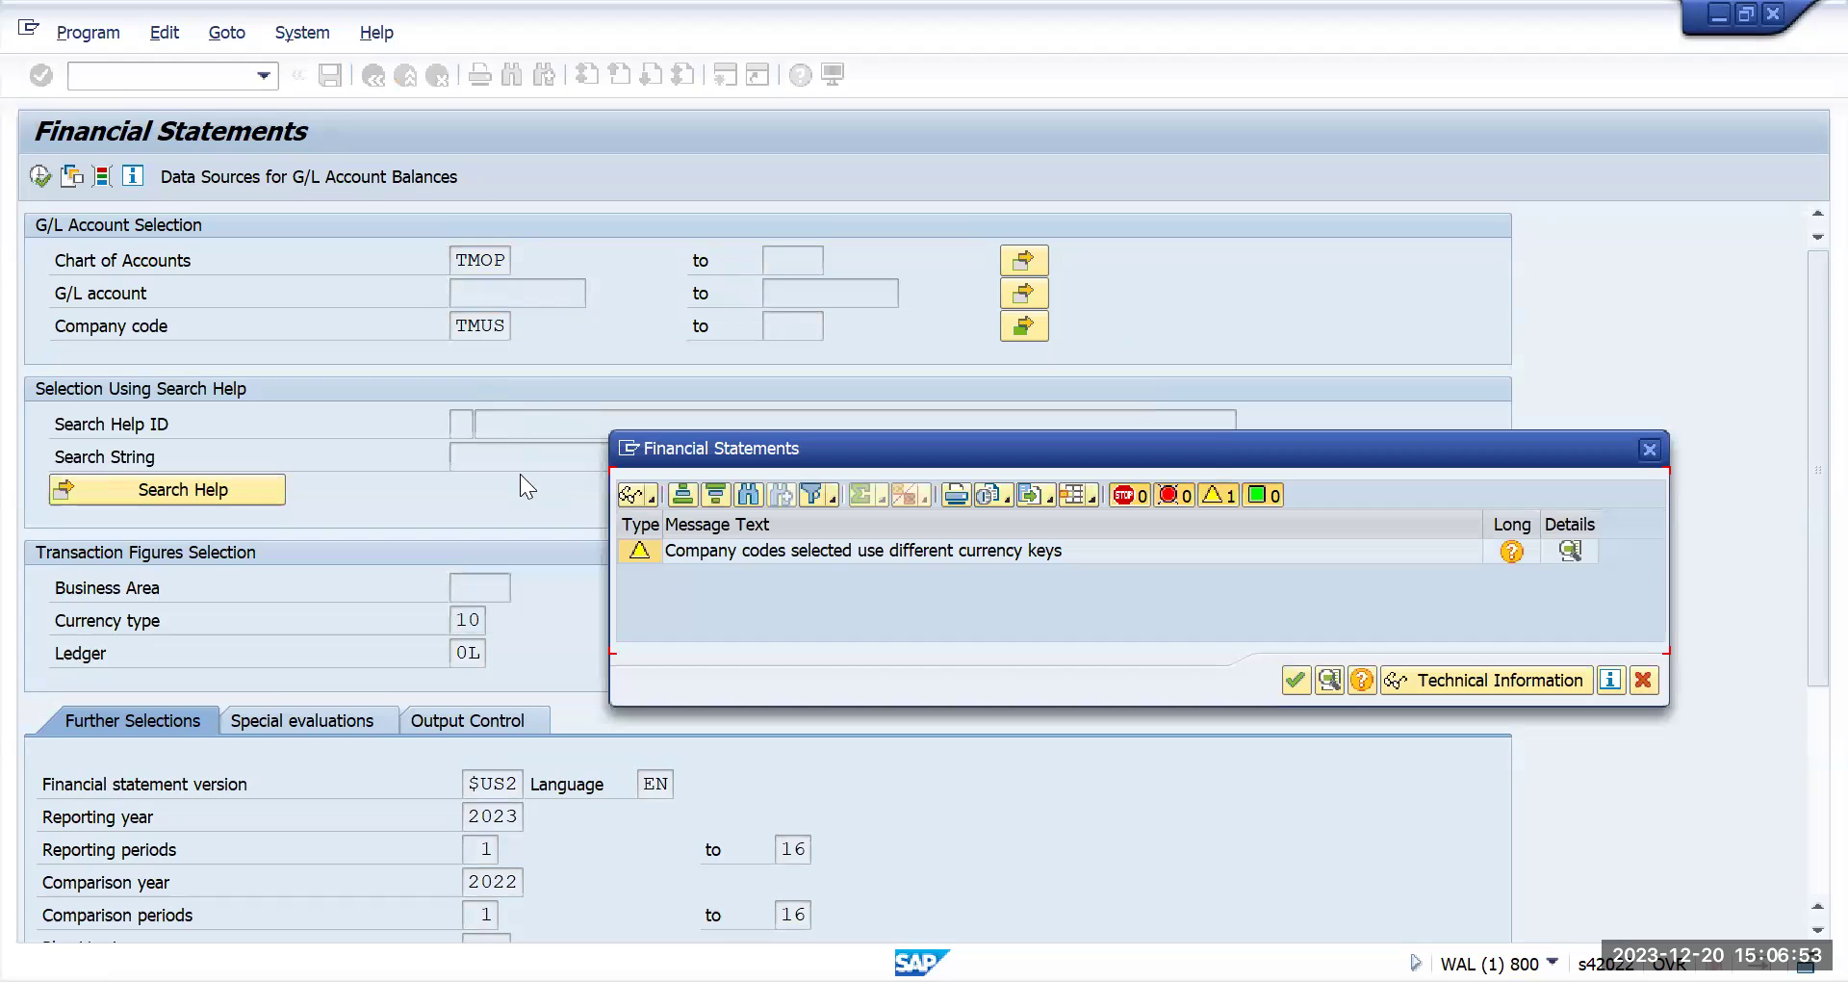
{"action": "left_click", "coordinate": [1296, 683]}
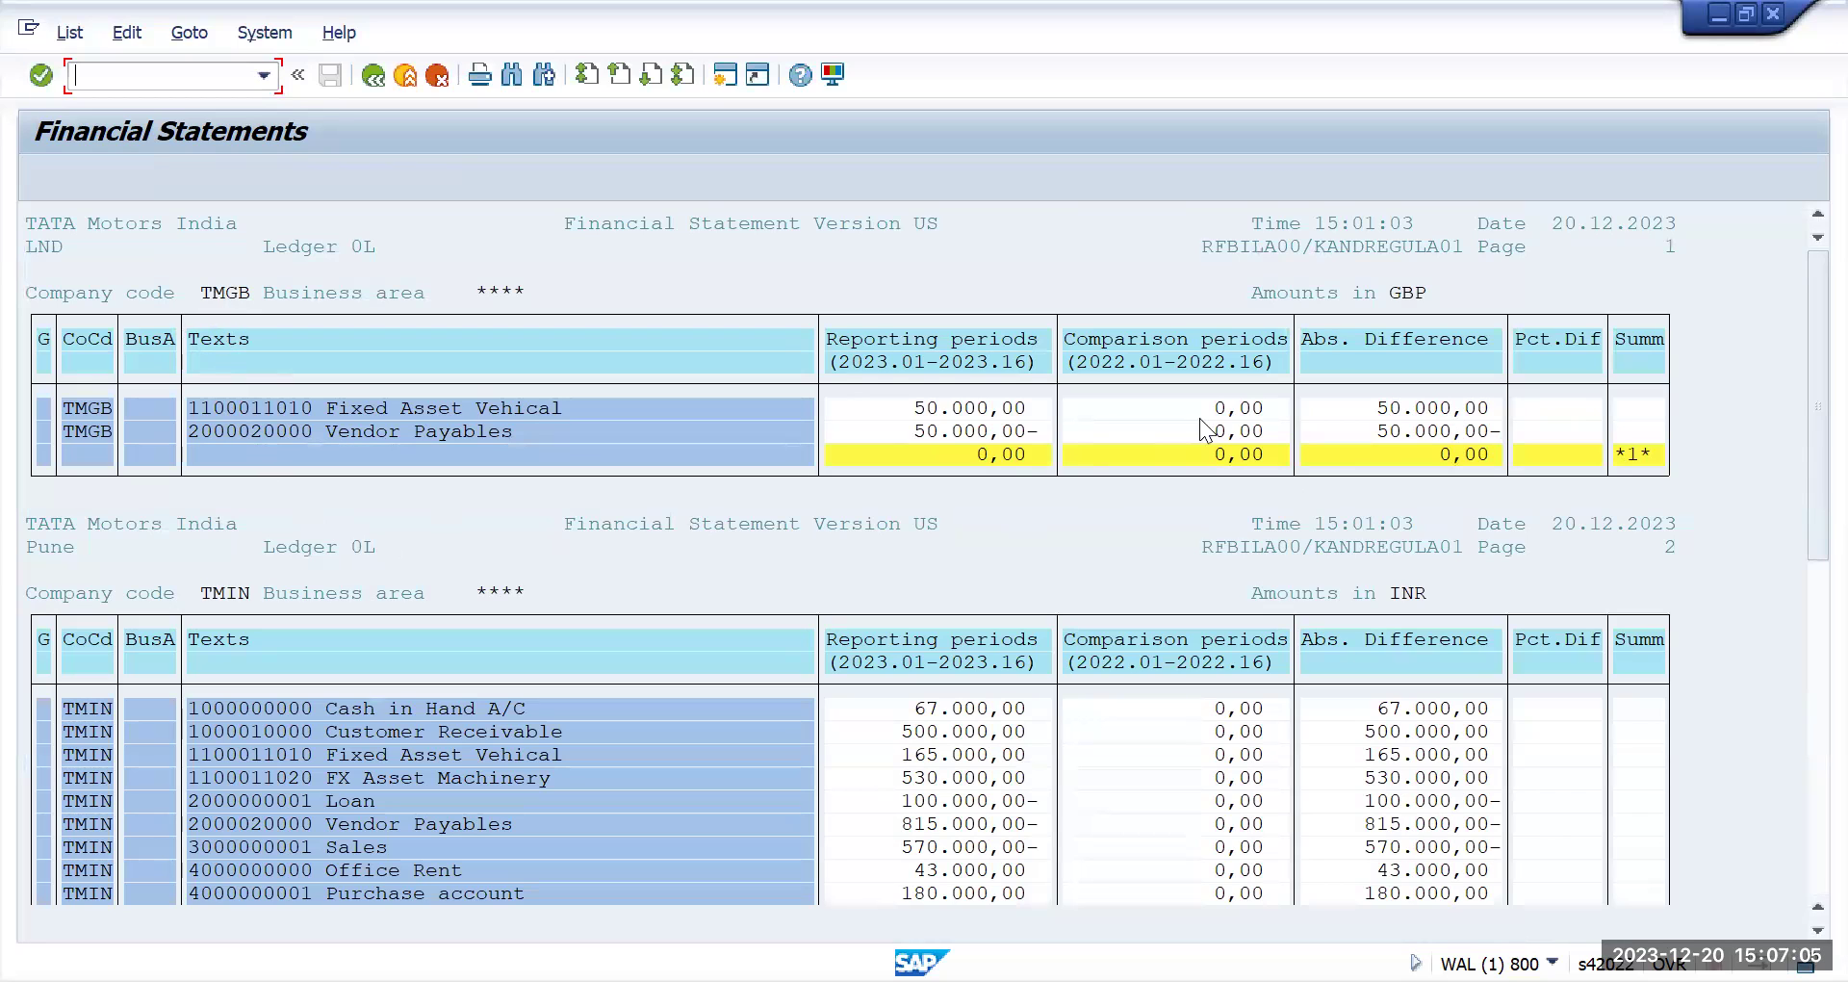
{"action": "key", "text": "Tab"}
{"action": "left_click", "coordinate": [197, 526]}
{"action": "left_click", "coordinate": [1444, 593]}
{"action": "left_click", "coordinate": [356, 546]}
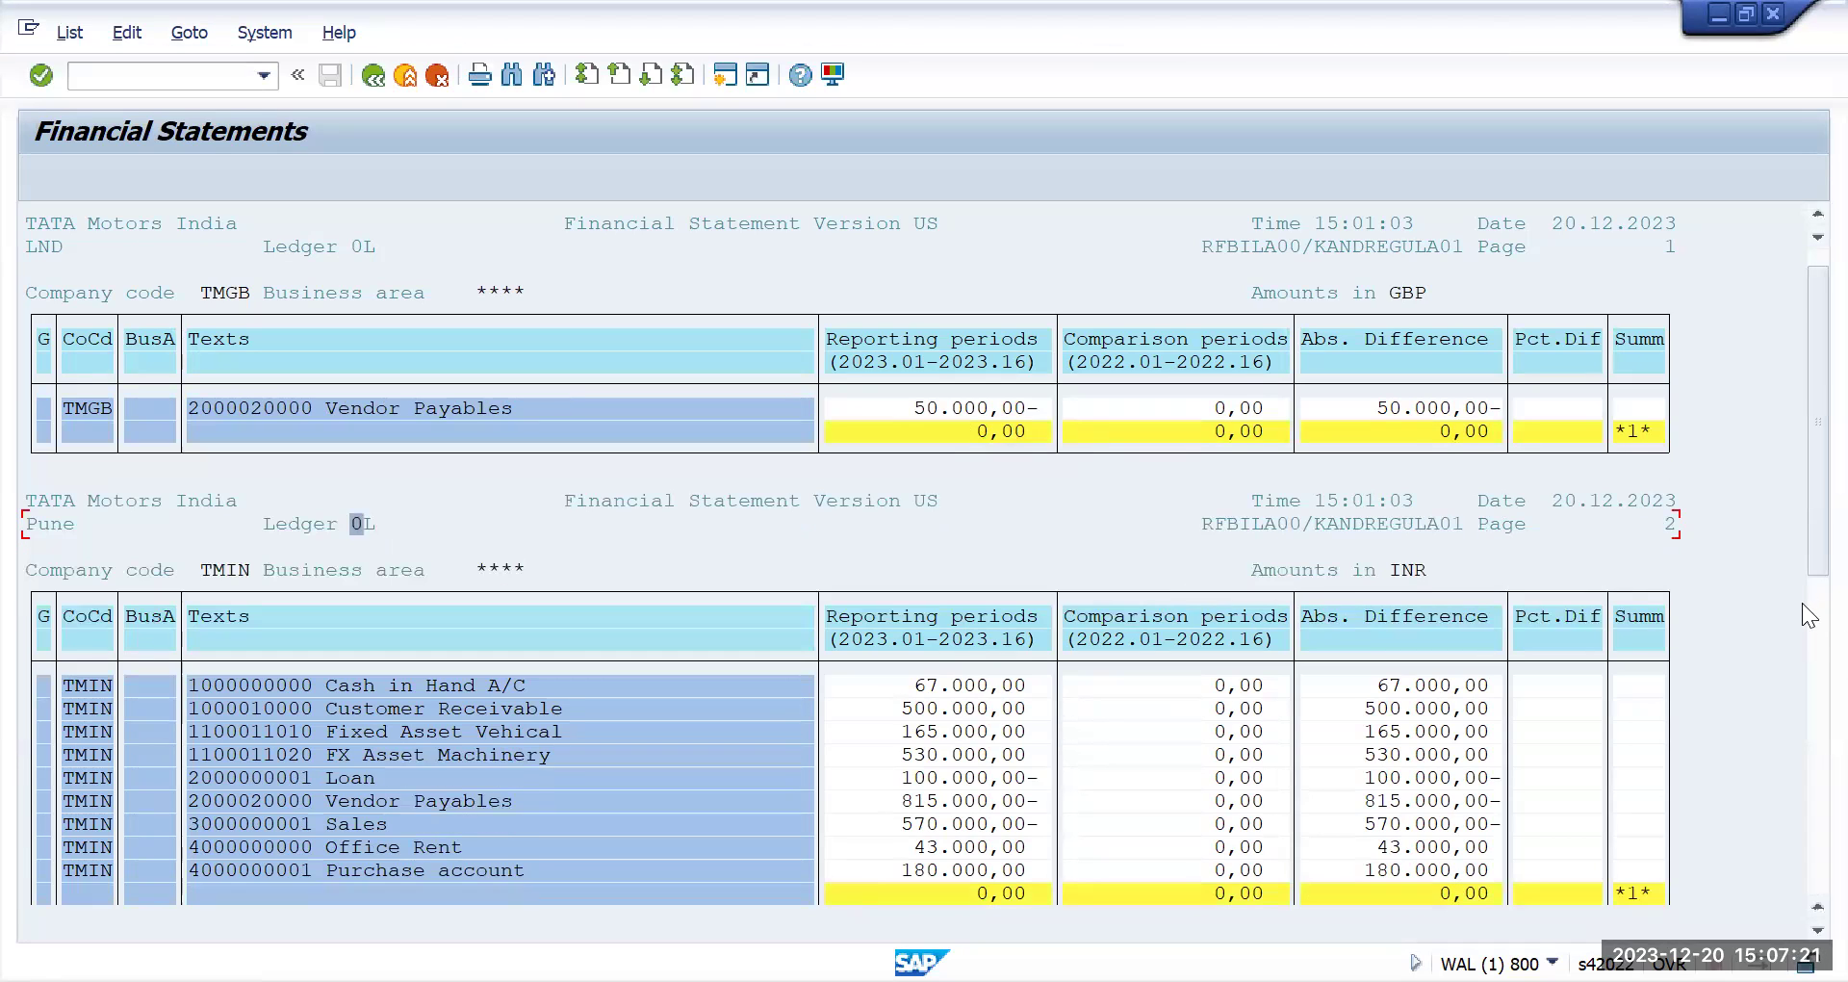
{"action": "scroll", "coordinate": [1803, 637], "scroll_direction": "down", "scroll_amount": 3}
{"action": "scroll", "coordinate": [1802, 637], "scroll_direction": "down", "scroll_amount": 1}
{"action": "left_click", "coordinate": [240, 498]}
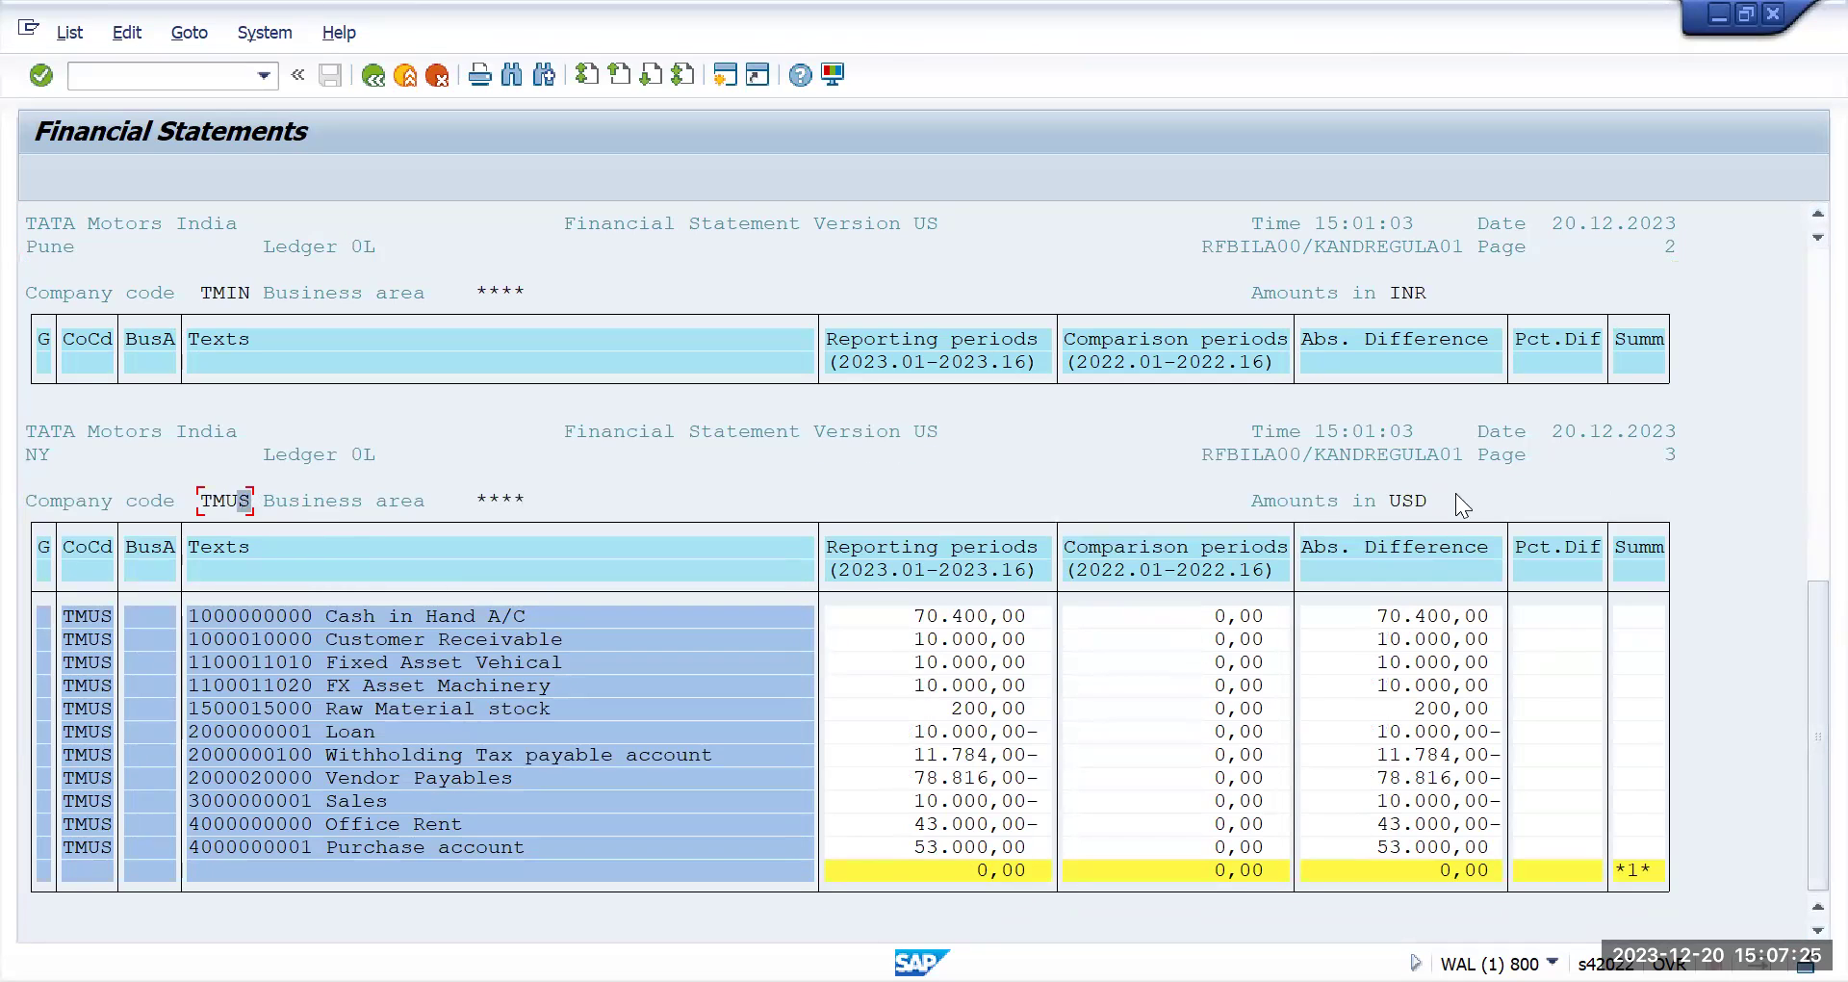
{"action": "left_click", "coordinate": [1396, 503]}
{"action": "left_click", "coordinate": [292, 453]}
{"action": "left_click", "coordinate": [372, 76]}
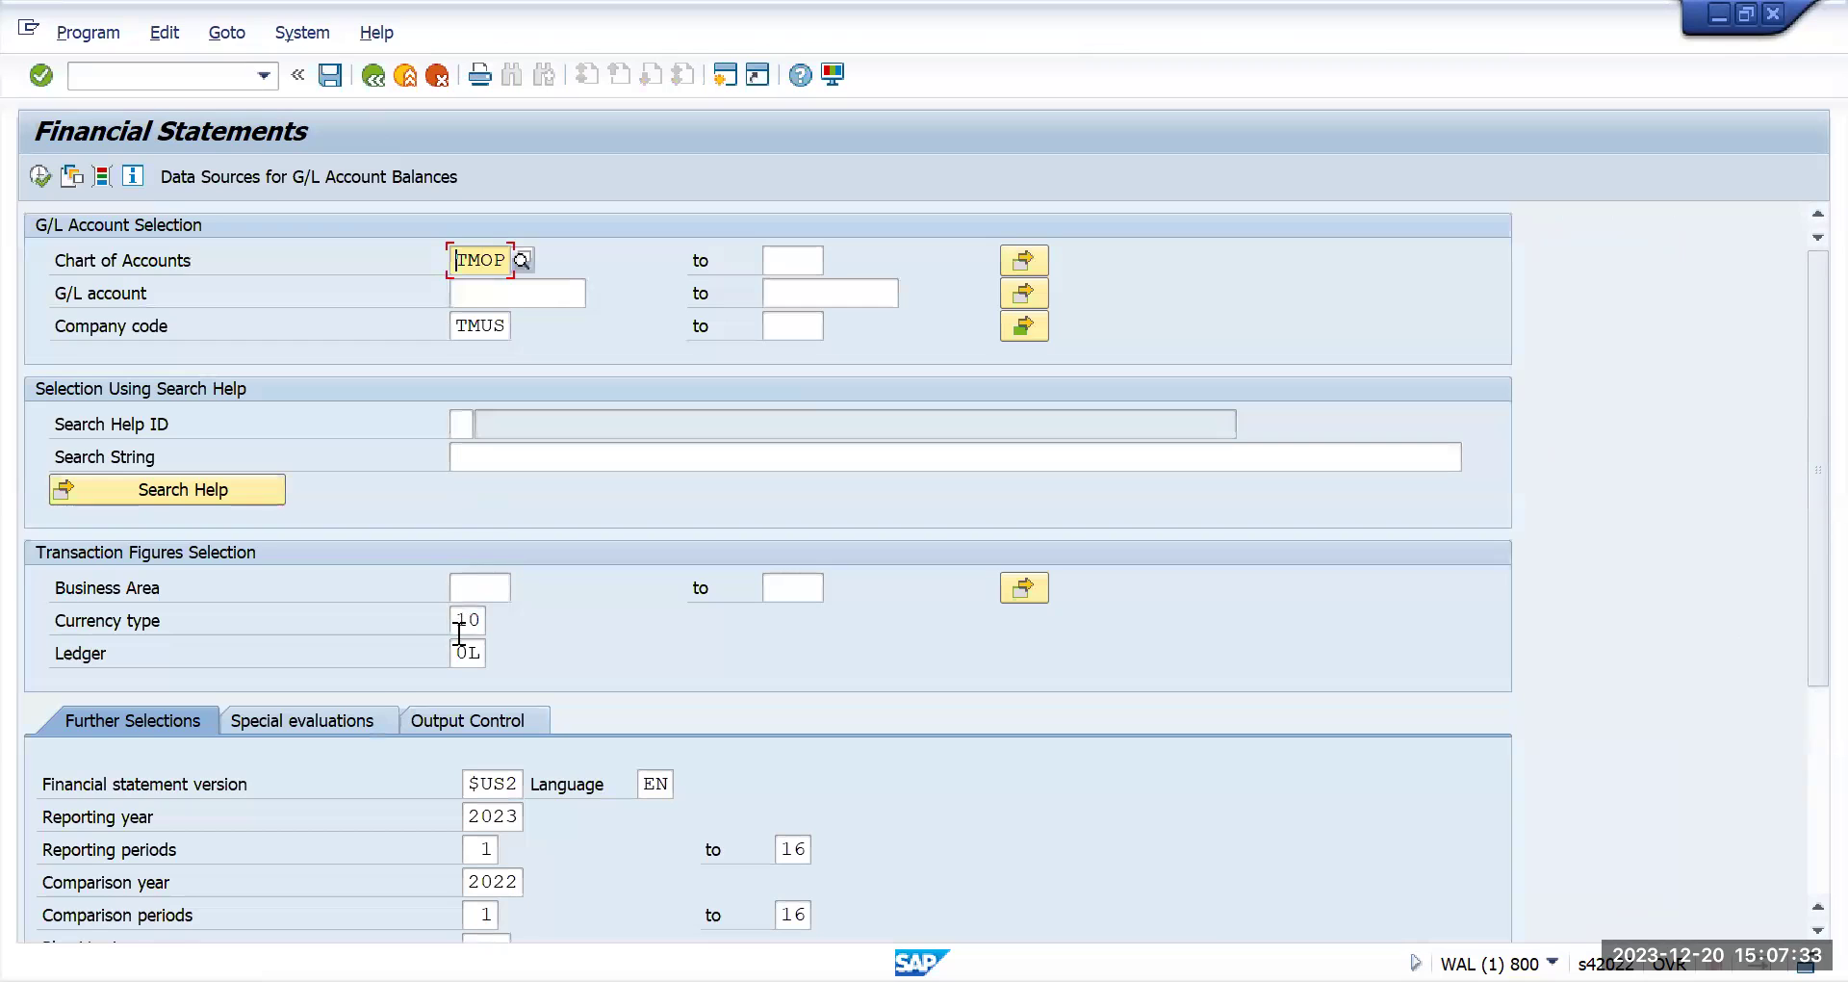
Replace currency type 10 with 30 and execute the report
{"action": "left_click", "coordinate": [461, 619]}
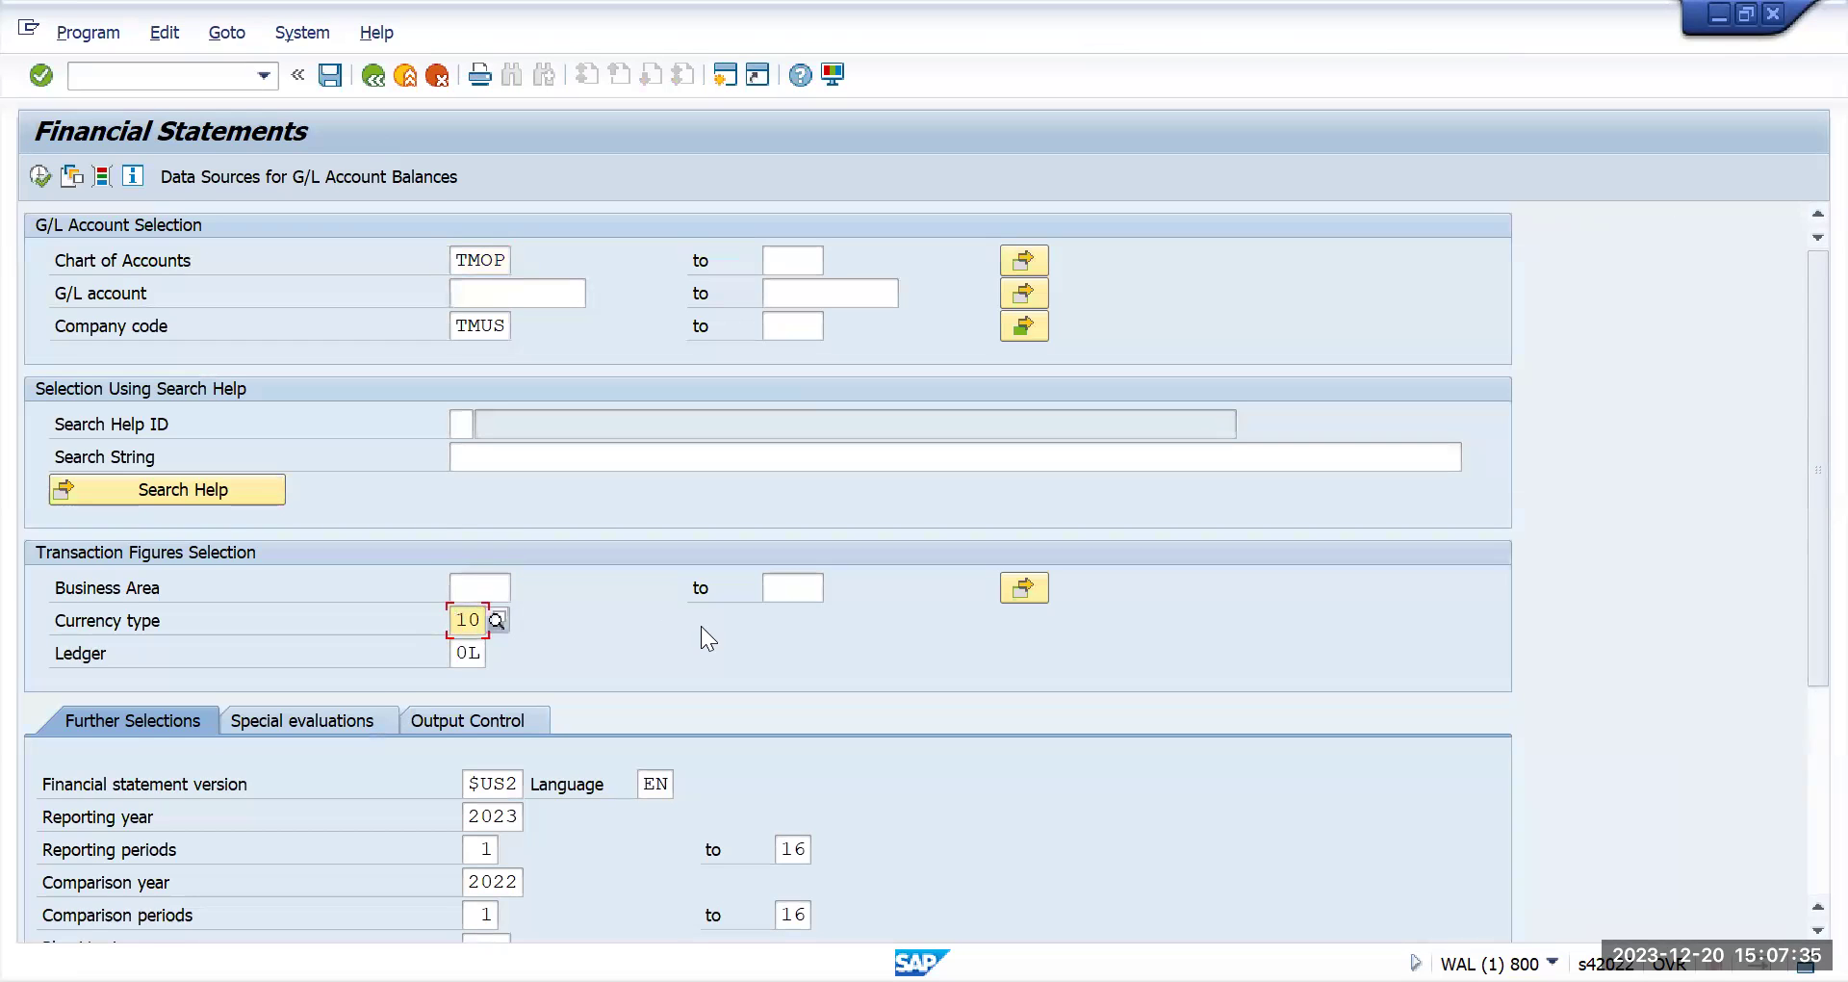
{"action": "key", "text": "Delete"}
{"action": "key", "text": "Delete"}
{"action": "type", "text": "30"}
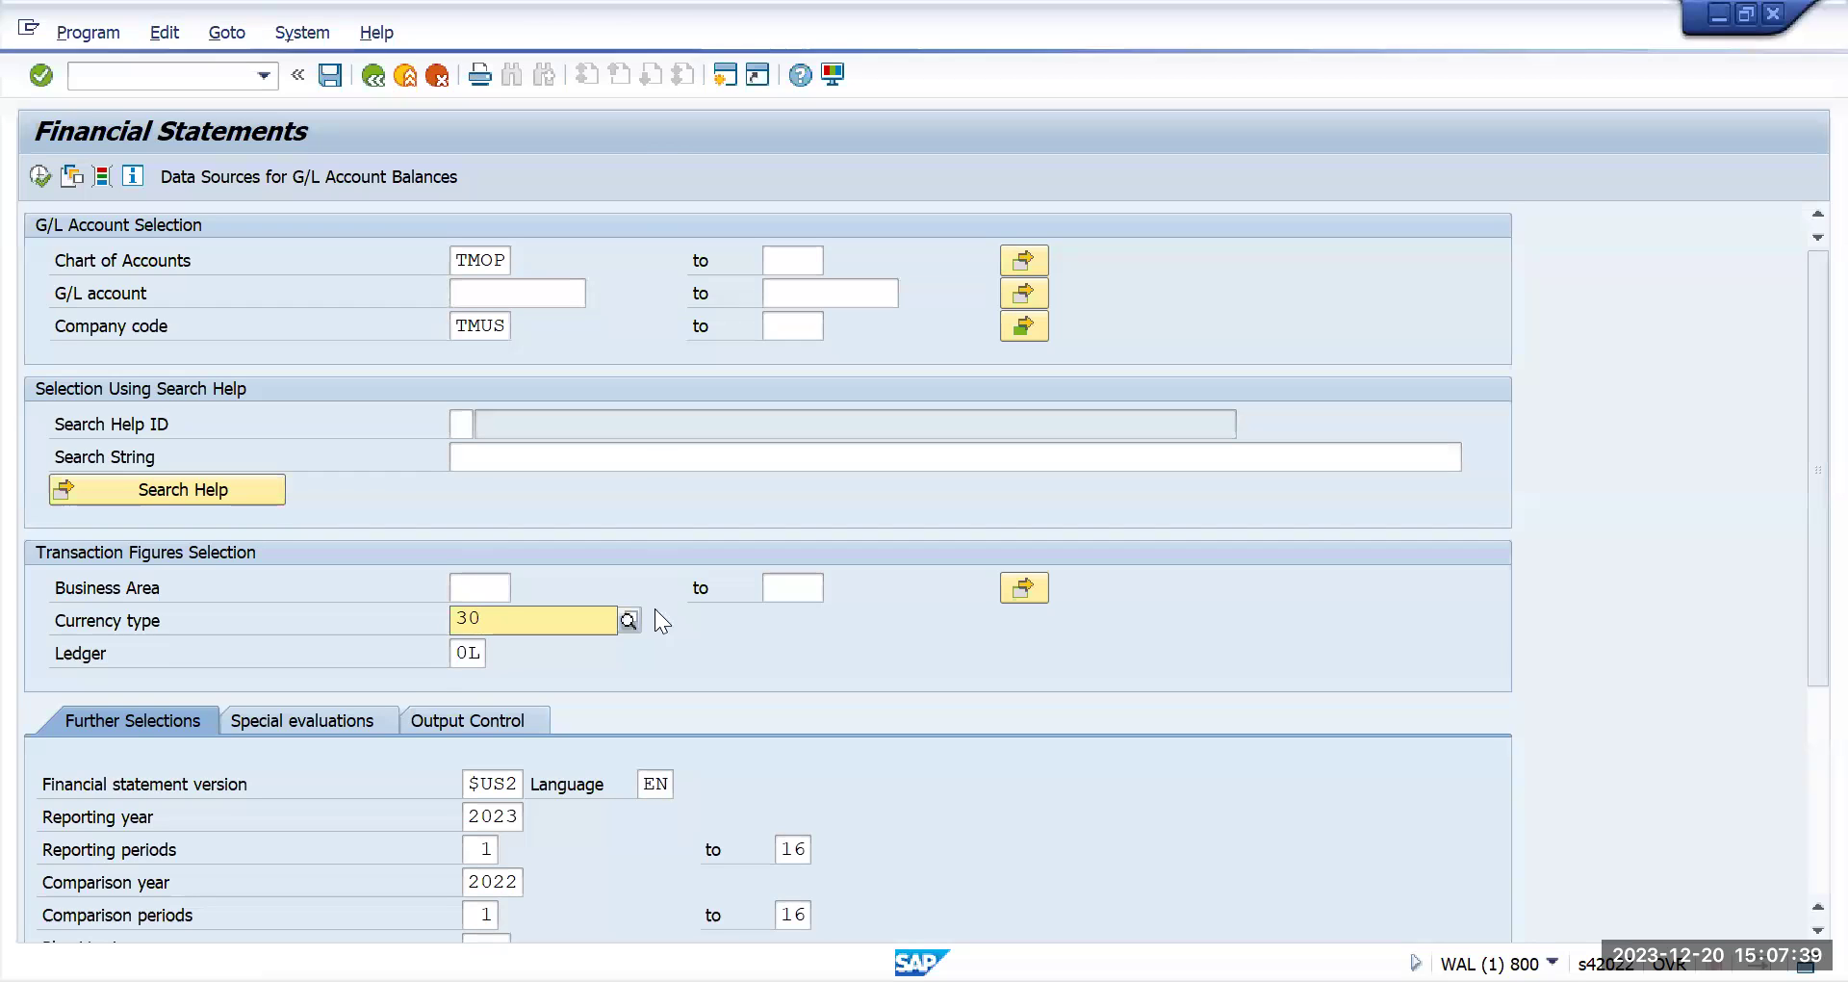
{"action": "key", "text": "Tab"}
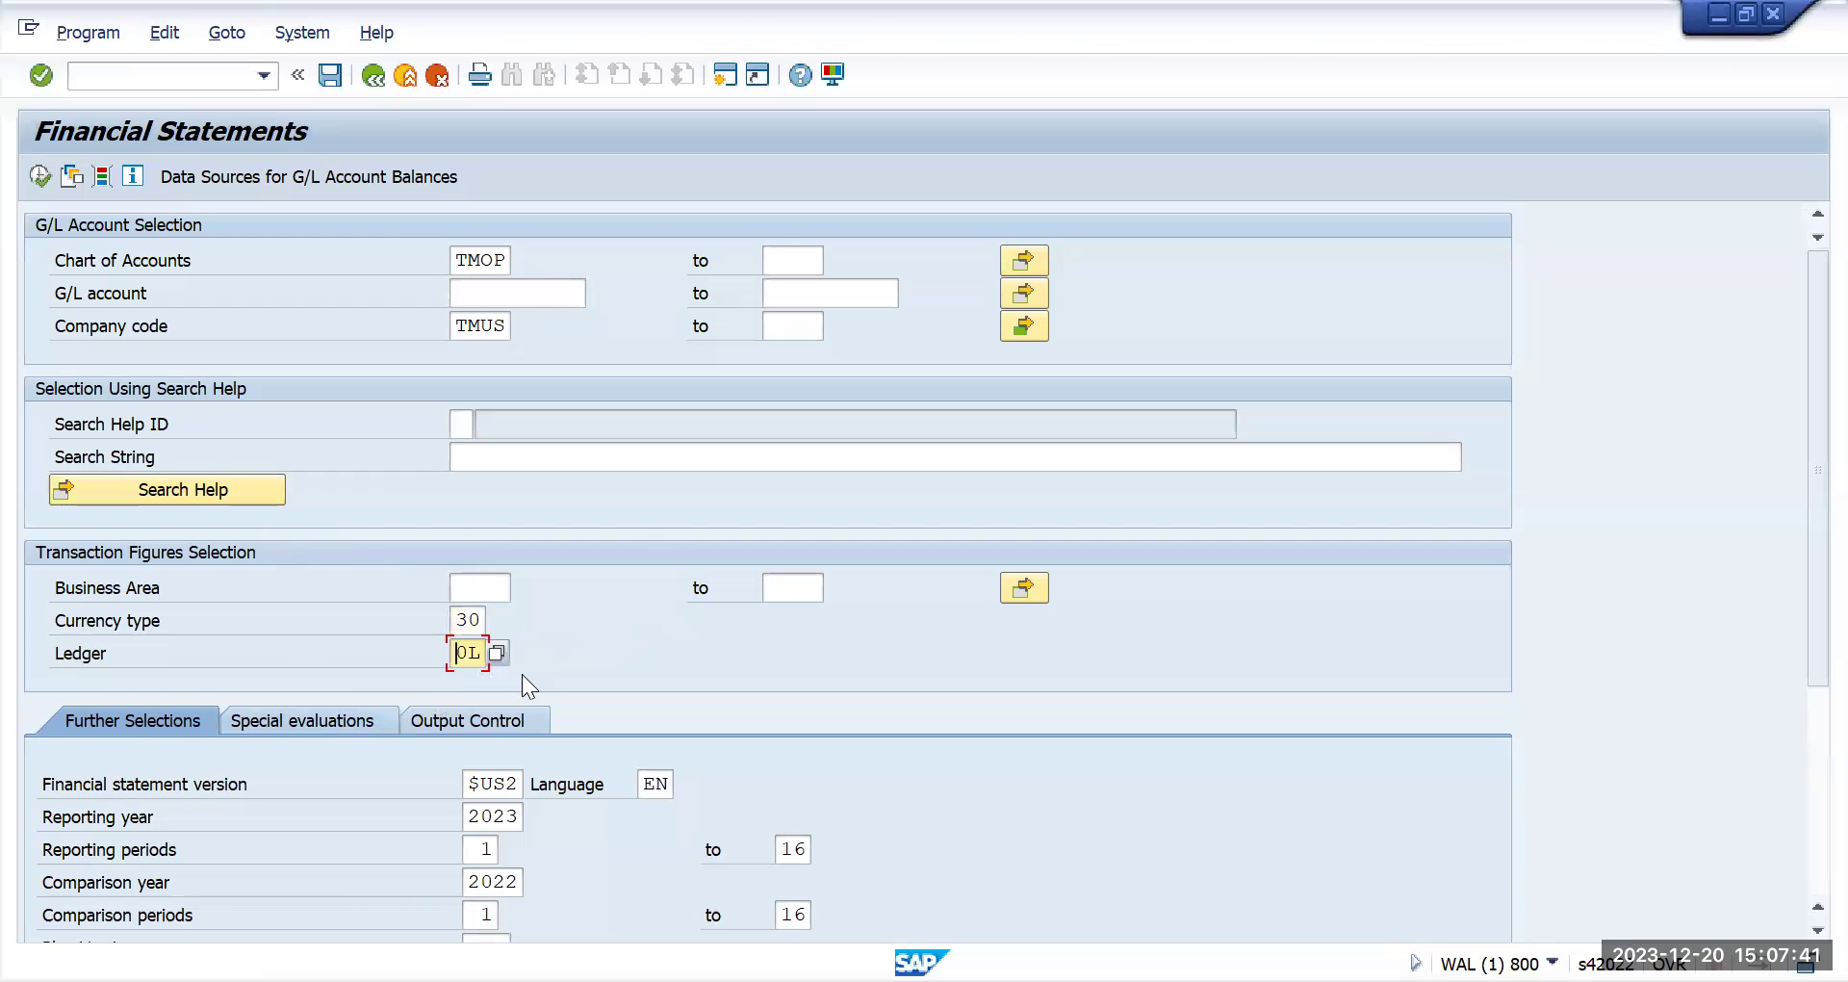
{"action": "left_click", "coordinate": [39, 176]}
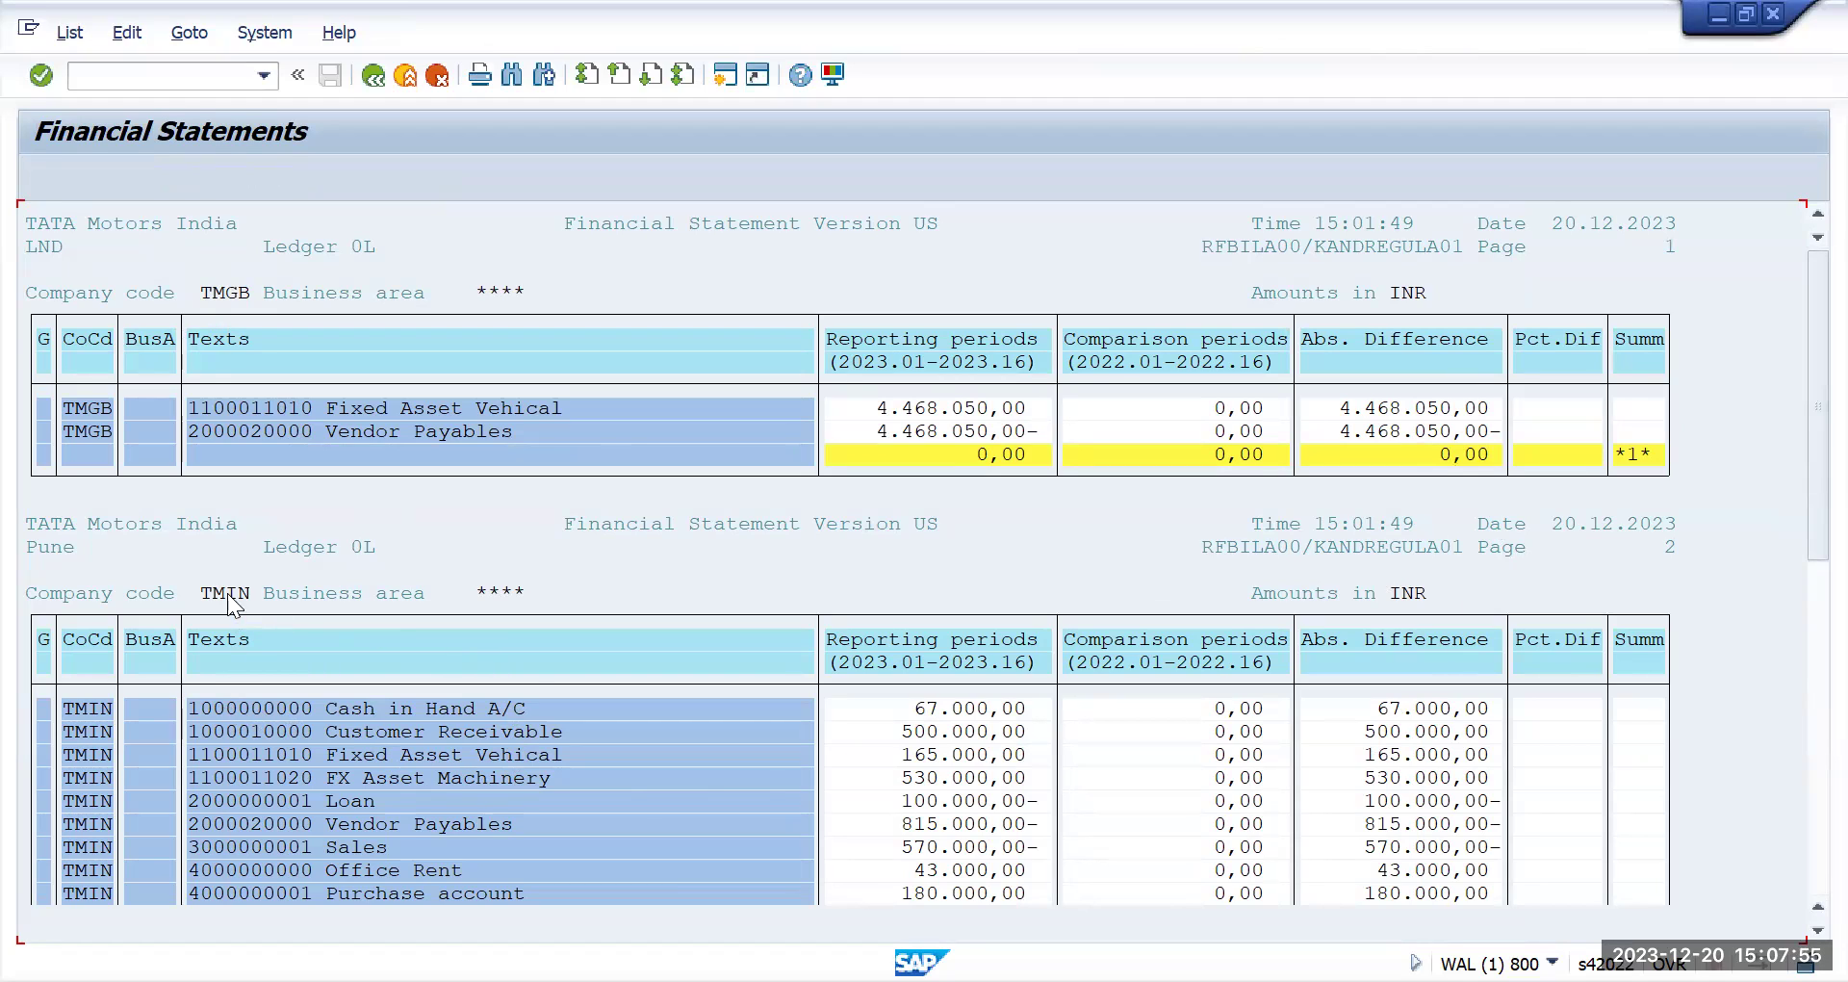
Check the TMGB and TMIN company codes and TMIN's INR amounts
{"action": "left_click", "coordinate": [204, 293]}
{"action": "left_click", "coordinate": [212, 295]}
{"action": "left_click", "coordinate": [239, 296]}
{"action": "left_click", "coordinate": [213, 595]}
{"action": "left_click", "coordinate": [1421, 594]}
Scroll through to the TMUS statement page, then return to the selection criteria
{"action": "scroll", "coordinate": [1285, 746], "scroll_direction": "down", "scroll_amount": 1}
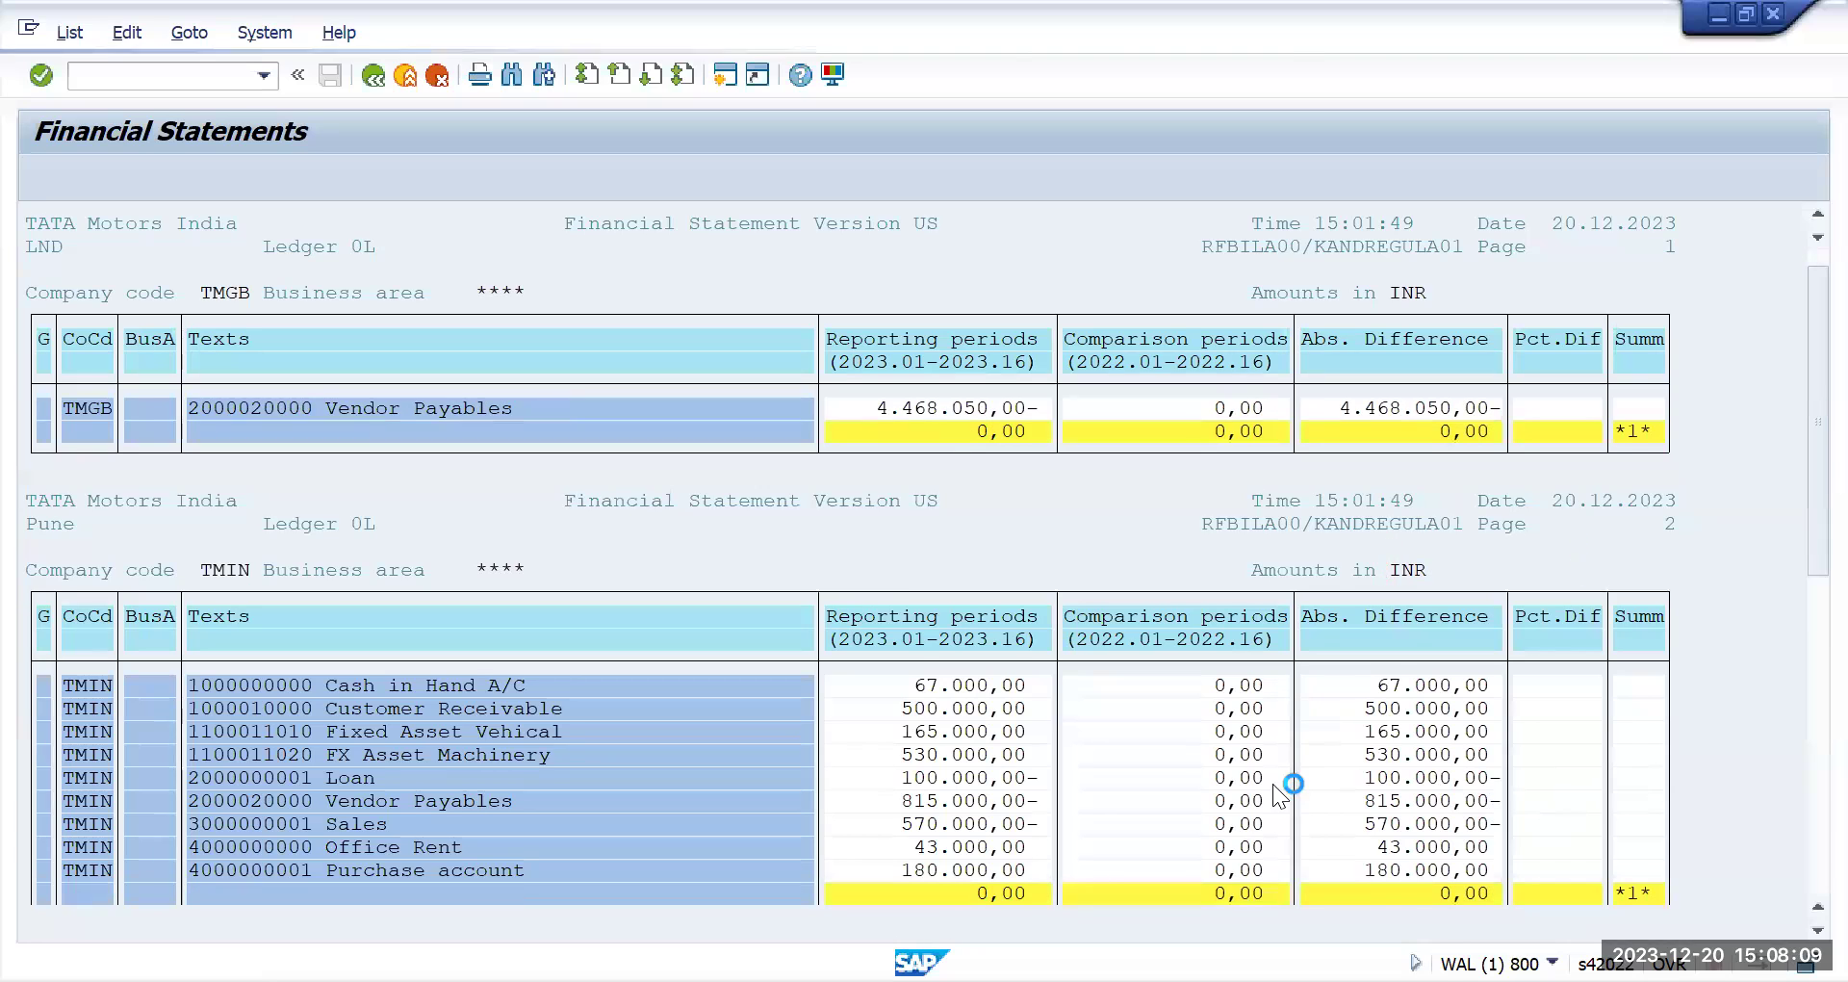
{"action": "scroll", "coordinate": [1270, 784], "scroll_direction": "down", "scroll_amount": 1}
{"action": "scroll", "coordinate": [1270, 784], "scroll_direction": "down", "scroll_amount": 1}
{"action": "scroll", "coordinate": [1637, 782], "scroll_direction": "down", "scroll_amount": 1}
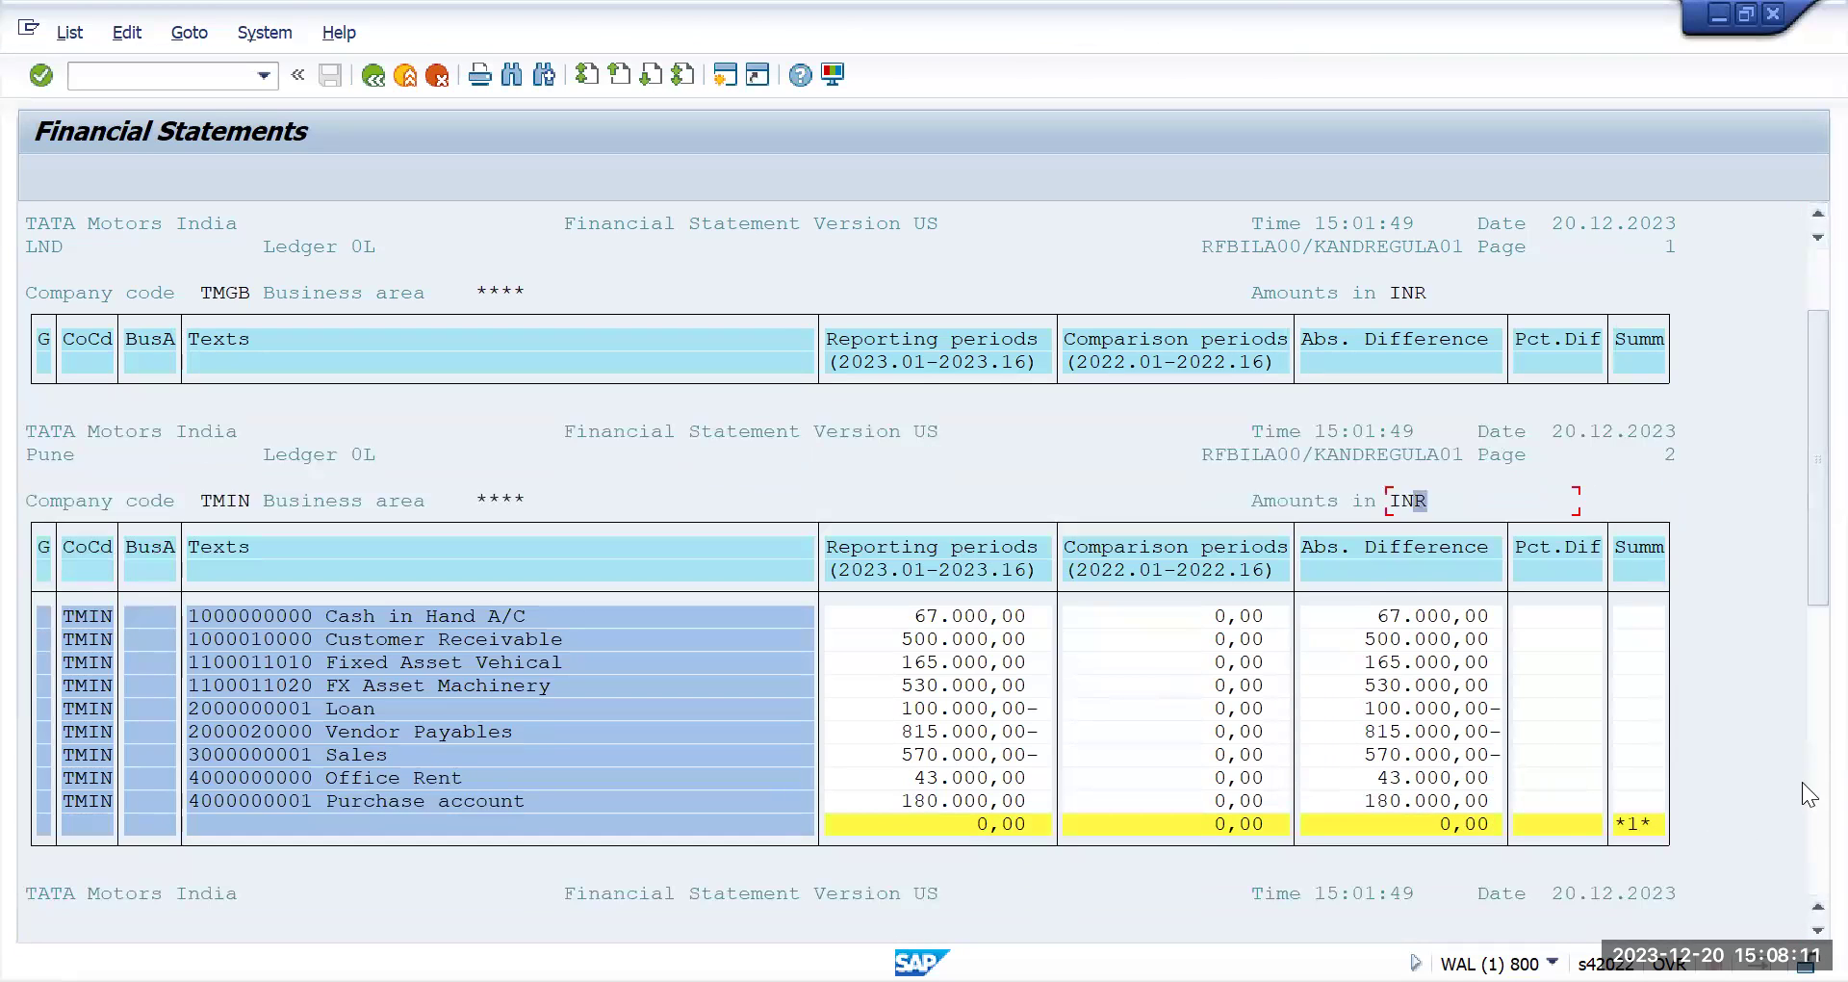
{"action": "key", "text": "Page_Down"}
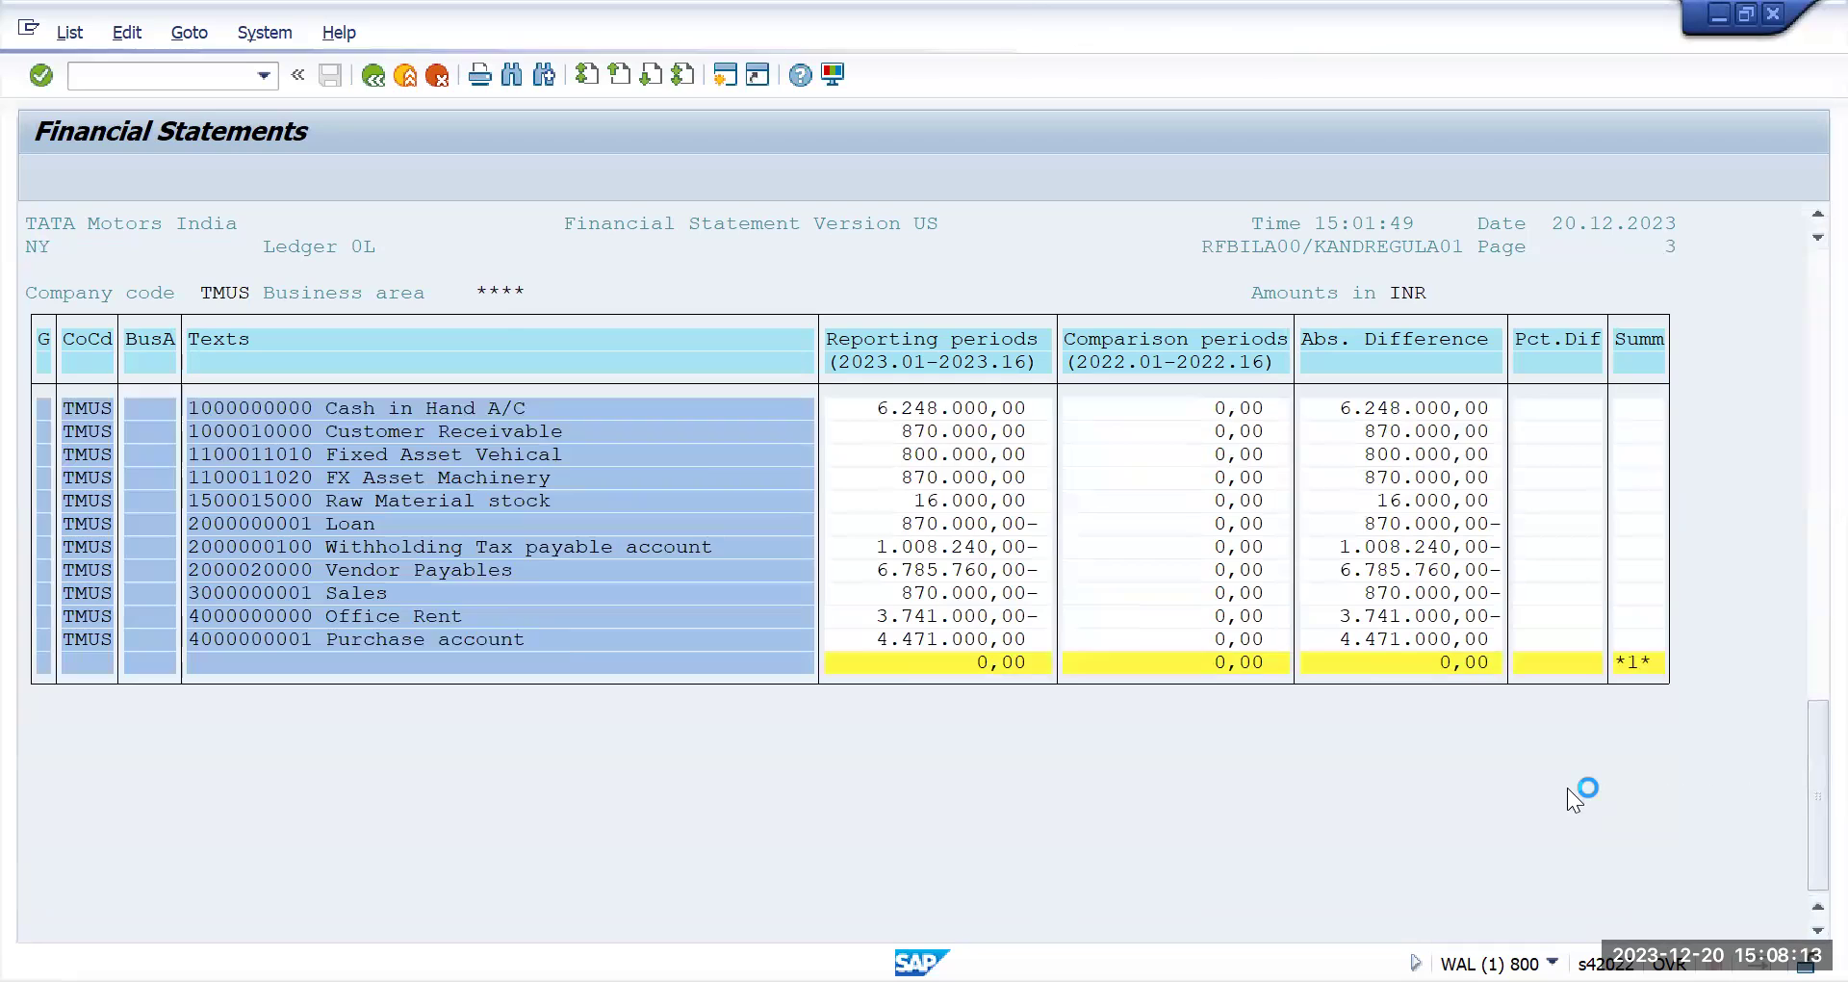
{"action": "scroll", "coordinate": [1567, 787], "scroll_direction": "up", "scroll_amount": 2}
{"action": "scroll", "coordinate": [1567, 794], "scroll_direction": "up", "scroll_amount": 1}
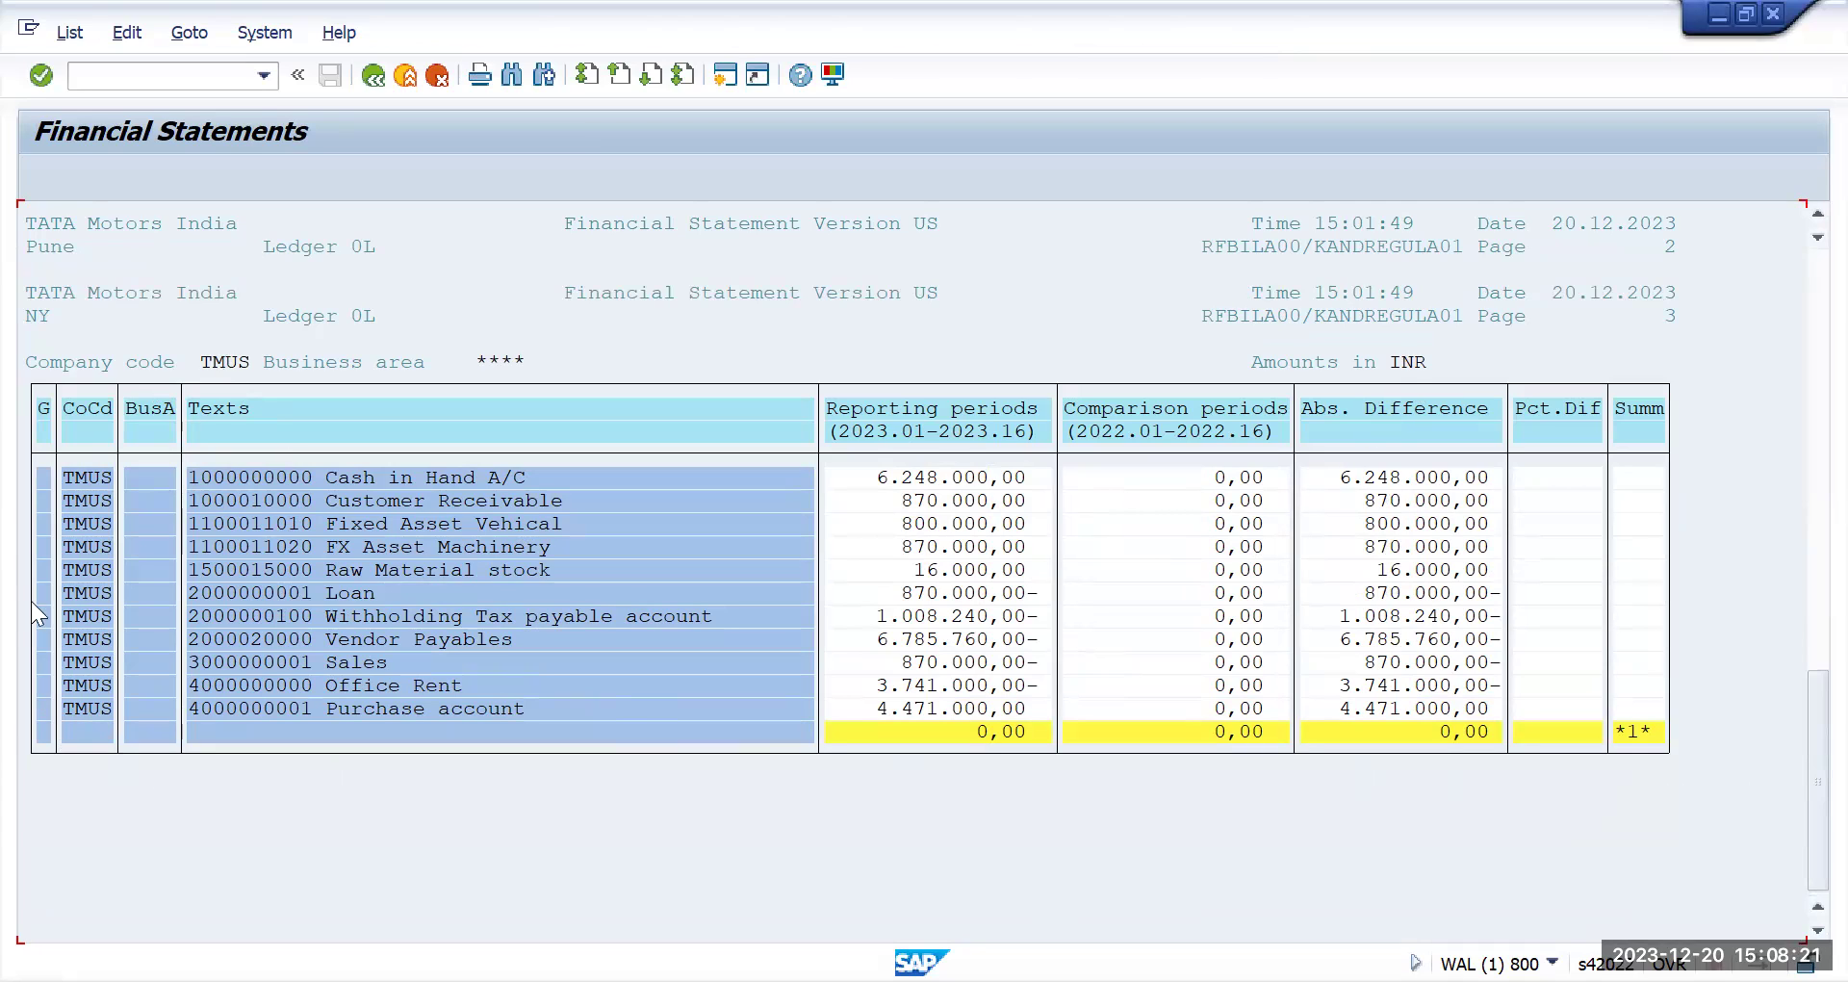
{"action": "left_click", "coordinate": [372, 77]}
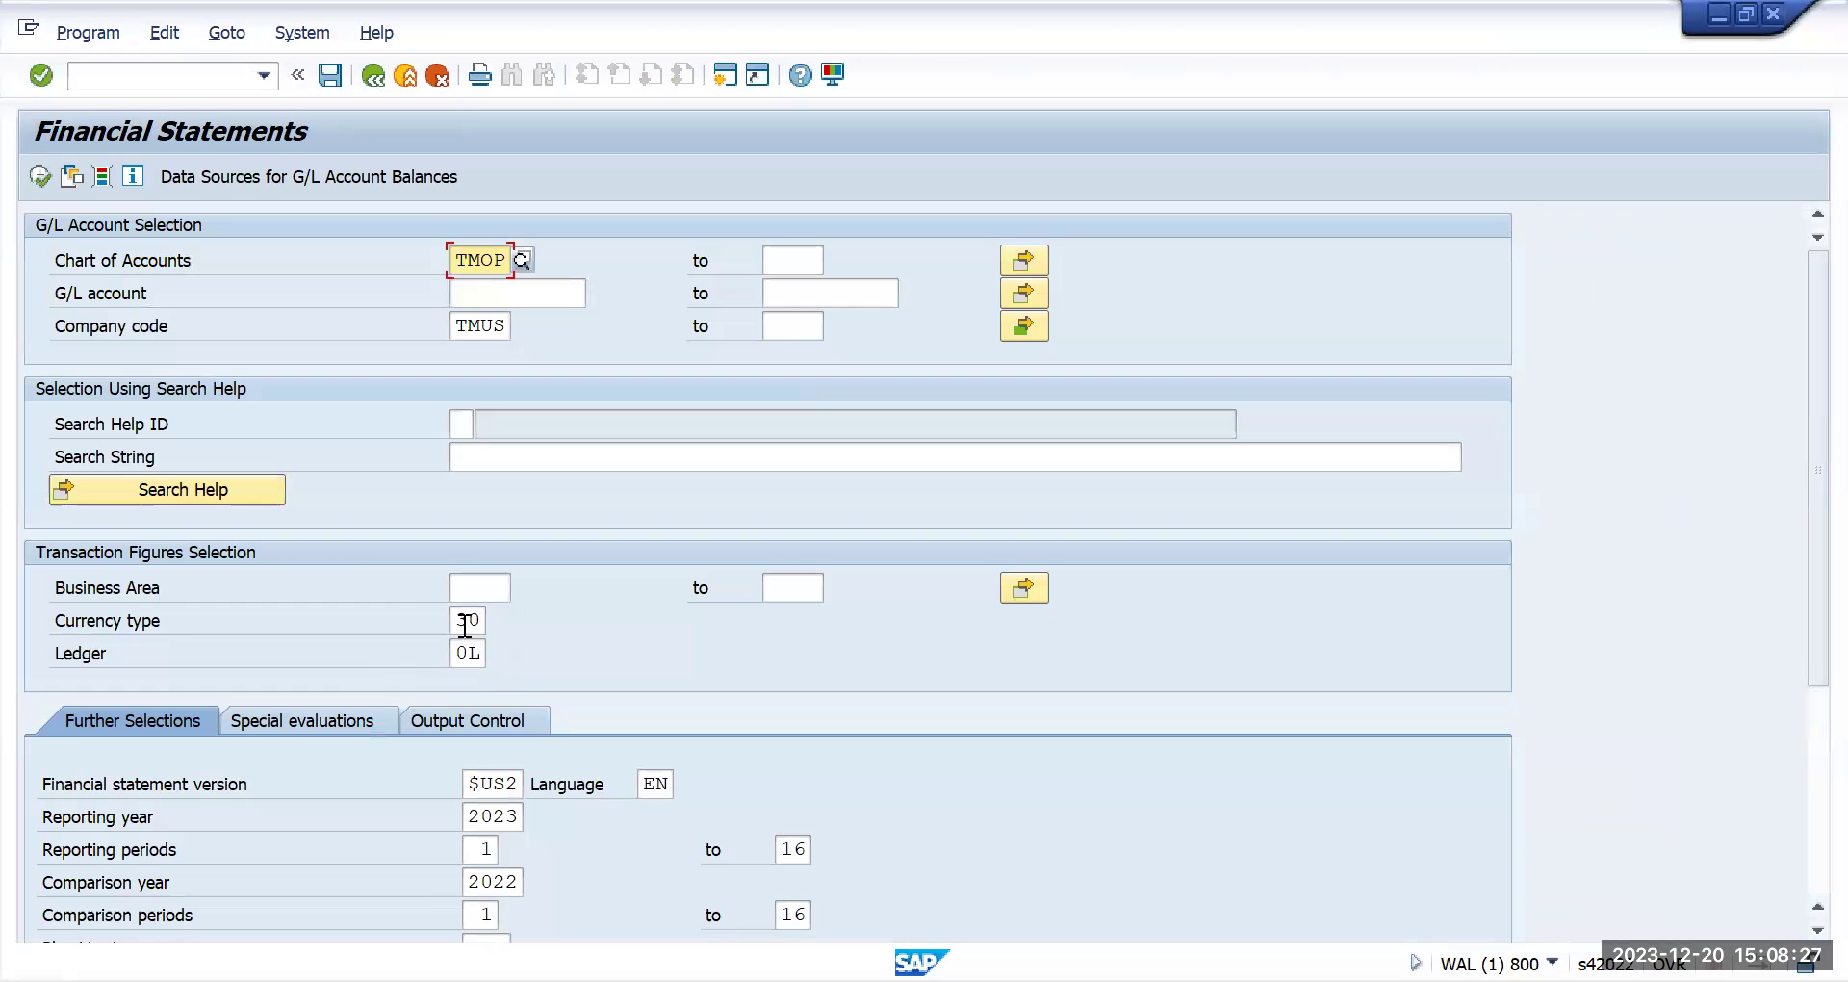
Keep currency type 30 and switch List output to ALV Tree Control
{"action": "left_click", "coordinate": [468, 620]}
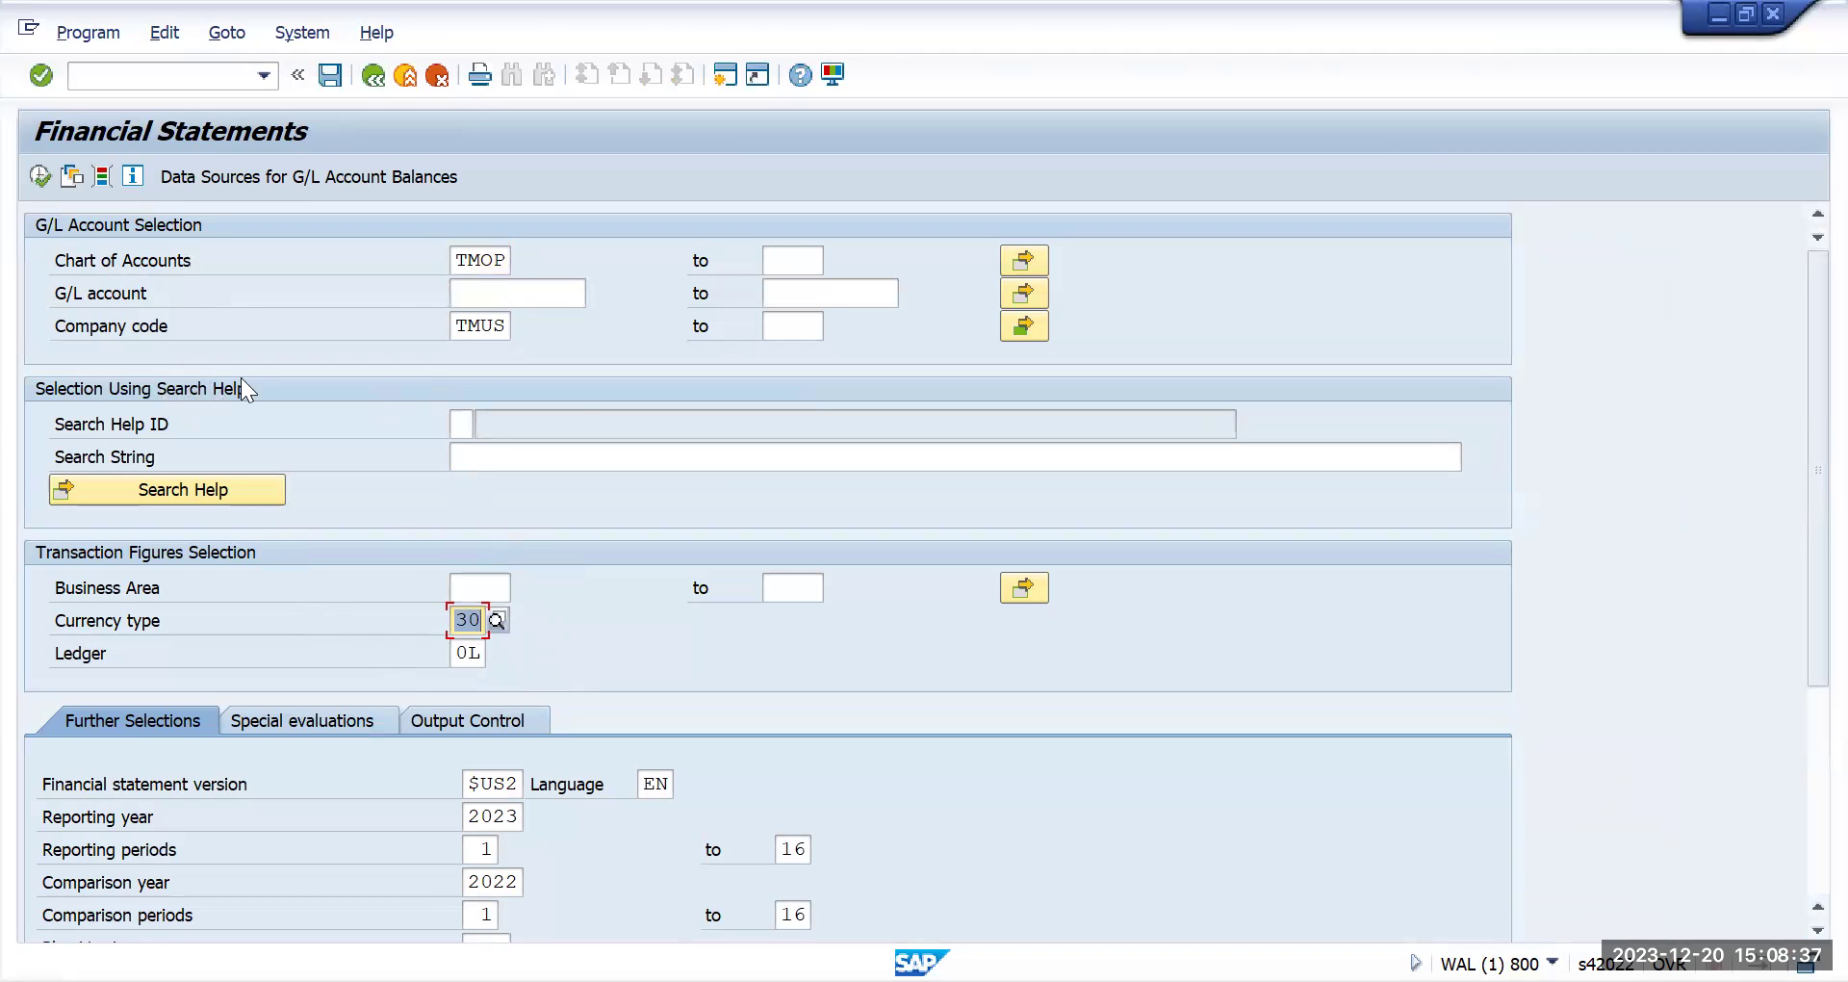
{"action": "scroll", "coordinate": [362, 524], "scroll_direction": "down", "scroll_amount": 5}
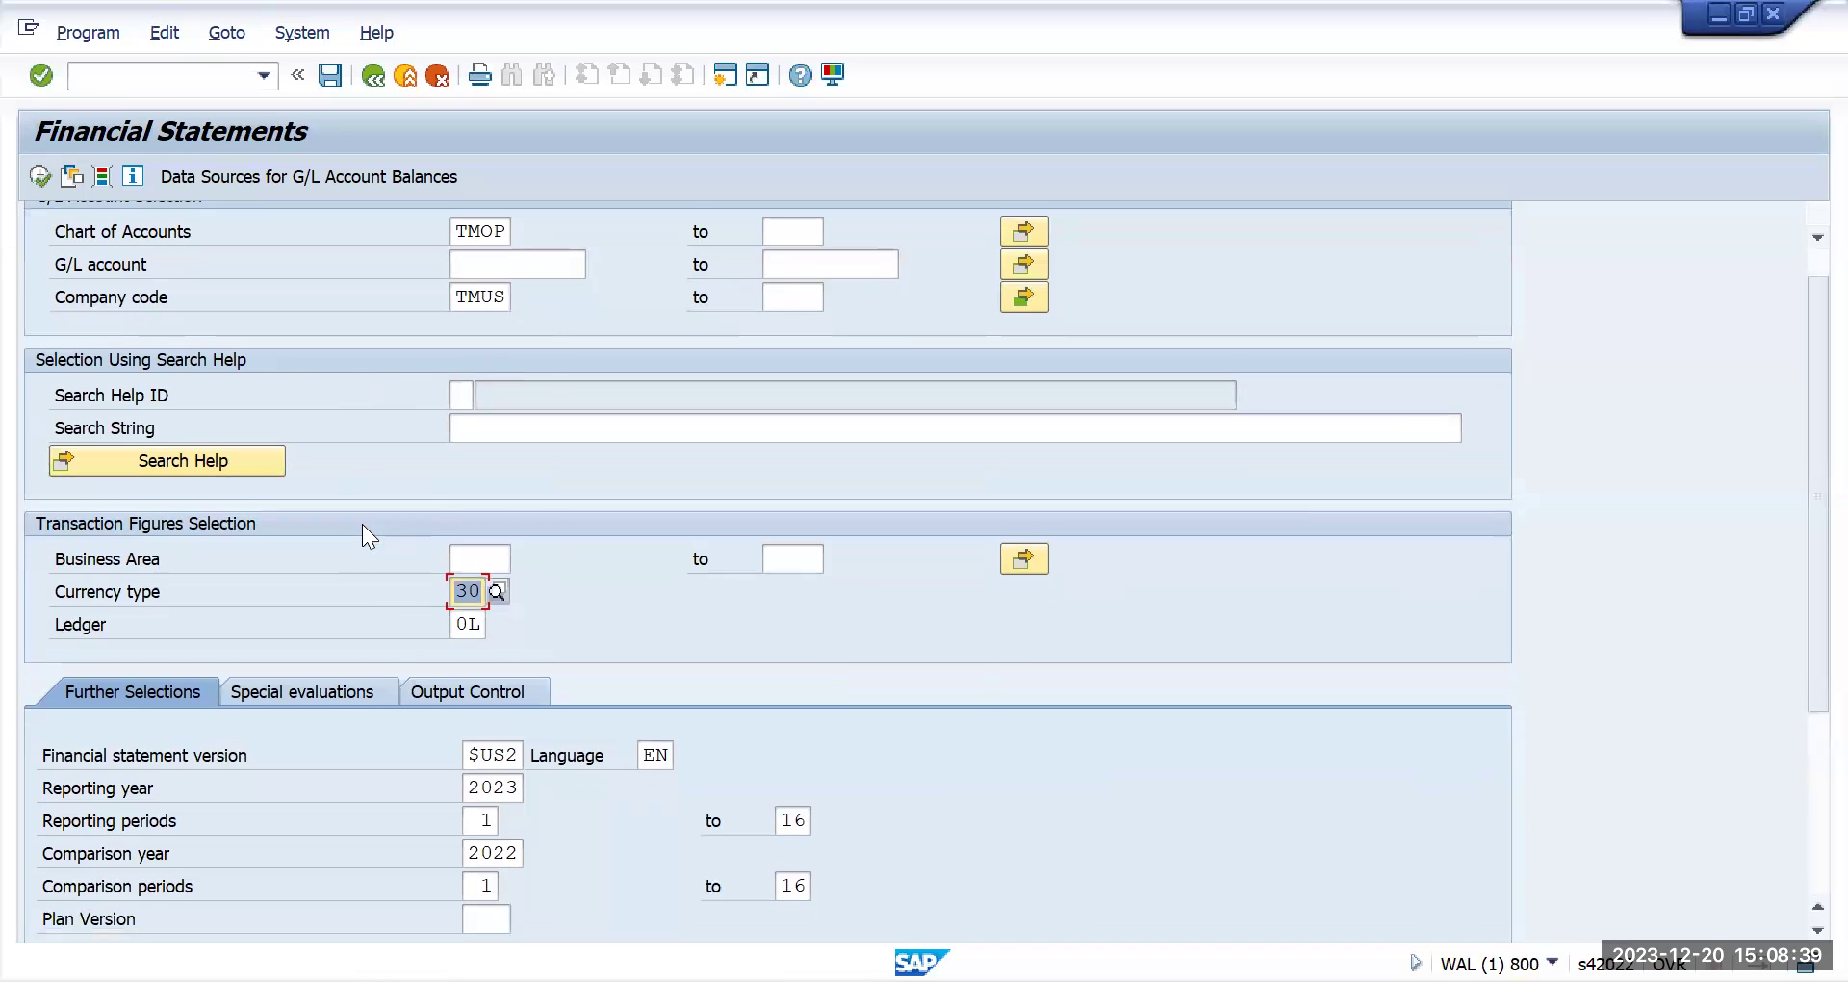
{"action": "scroll", "coordinate": [308, 616], "scroll_direction": "down", "scroll_amount": 1}
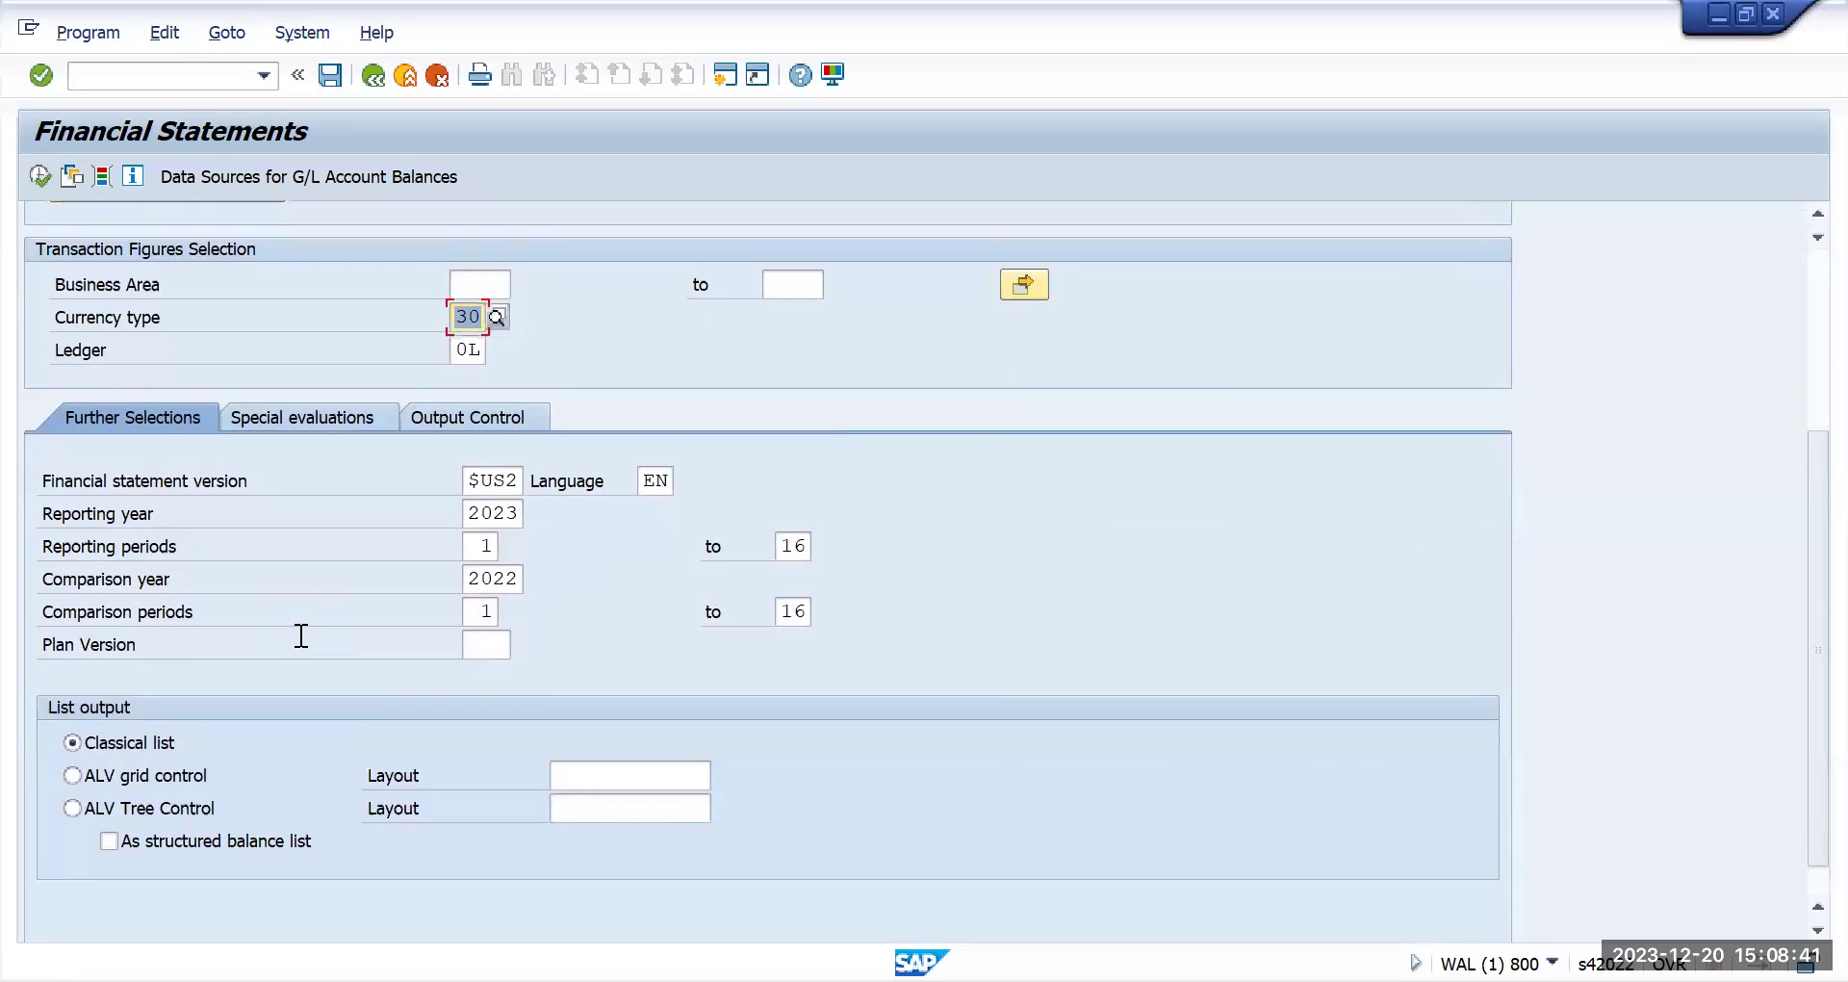
{"action": "left_click", "coordinate": [161, 770]}
{"action": "left_click", "coordinate": [154, 787]}
{"action": "scroll", "coordinate": [164, 738], "scroll_direction": "up", "scroll_amount": 5}
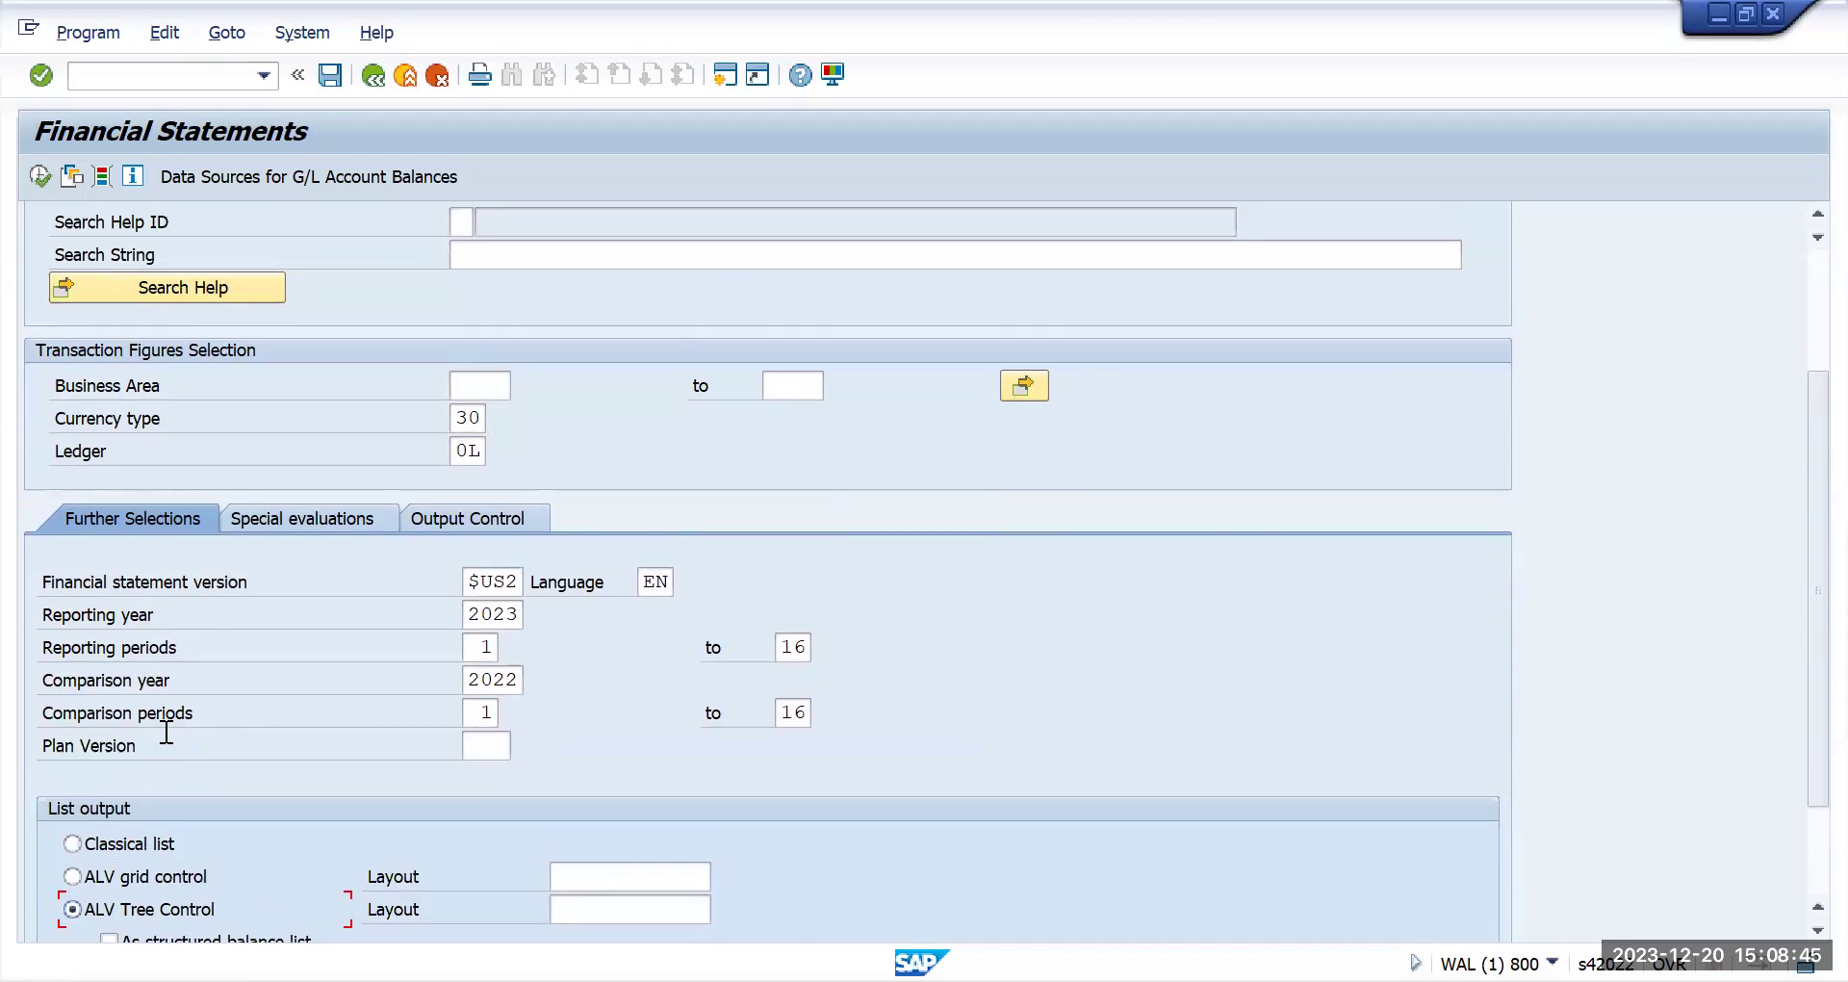
{"action": "scroll", "coordinate": [165, 731], "scroll_direction": "up", "scroll_amount": 1}
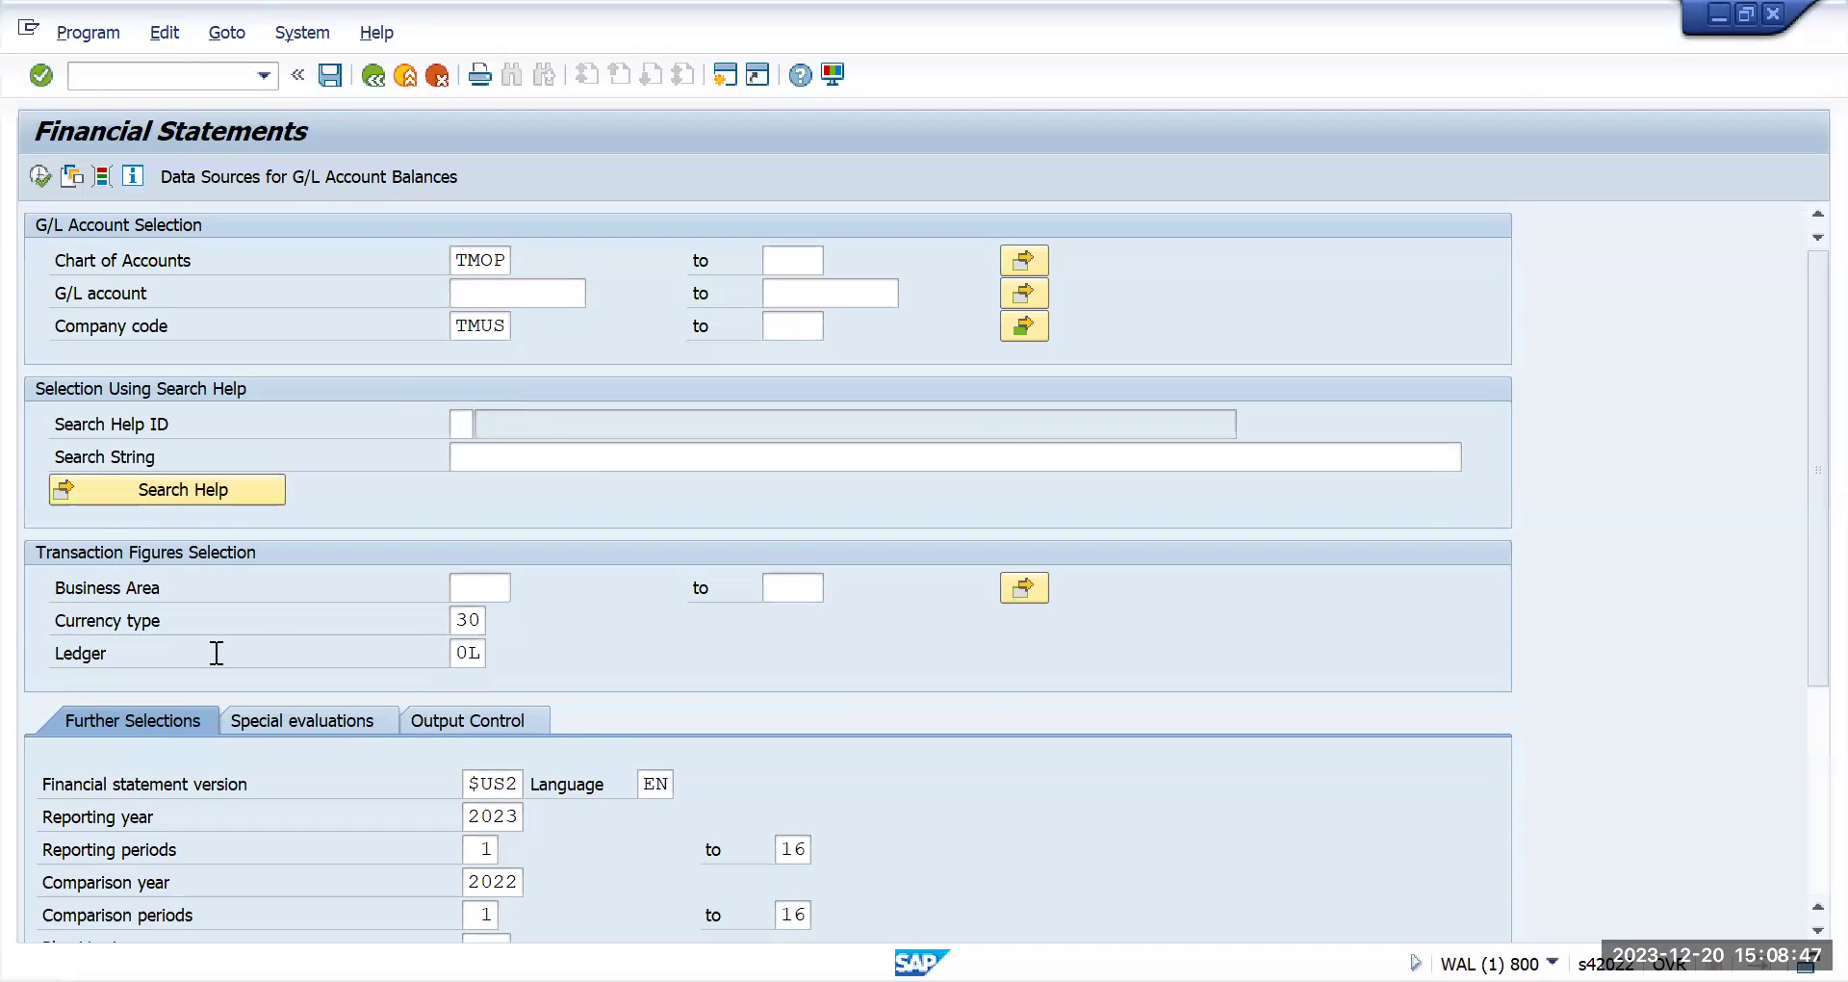